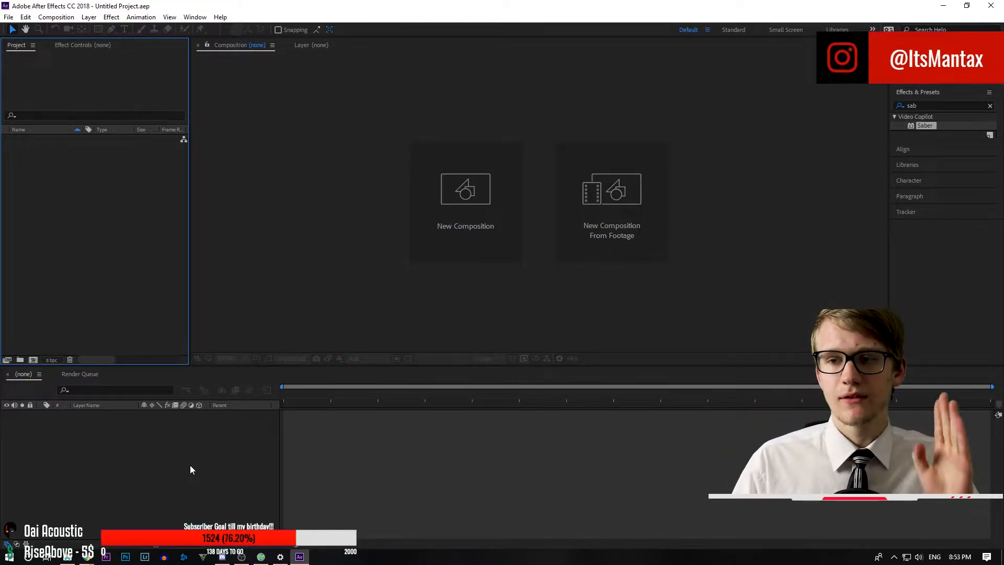
- Clear the effects search and create a new 1920 x 1080, 10-second composition named intro
{"action": "left_click", "coordinate": [990, 106]}
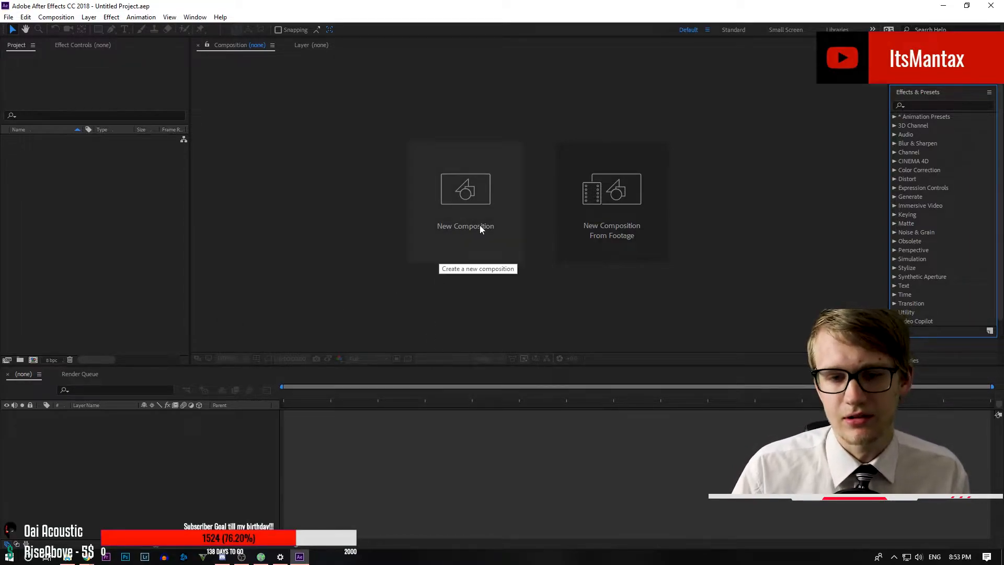
{"action": "left_click", "coordinate": [445, 238]}
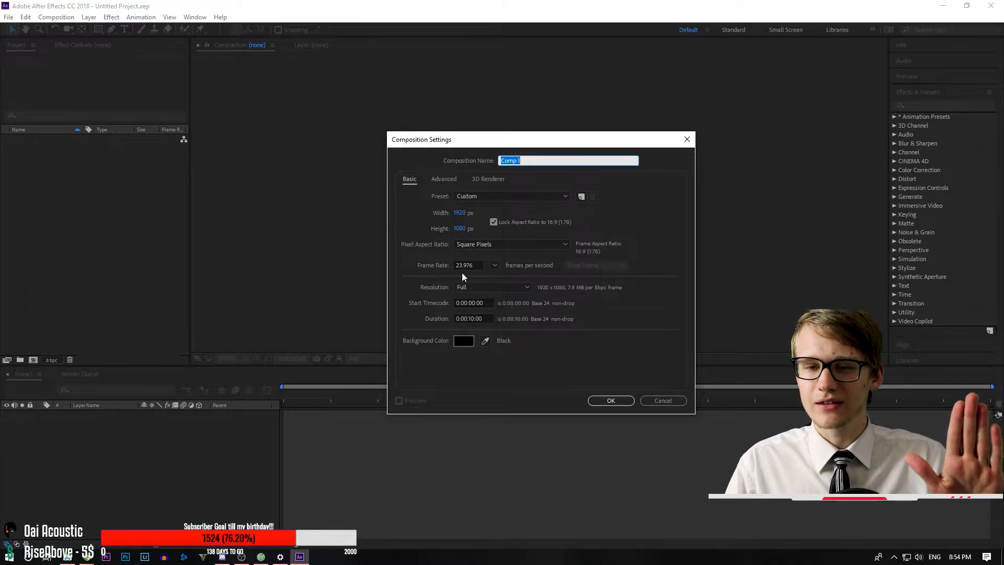
{"action": "type", "text": "intro"}
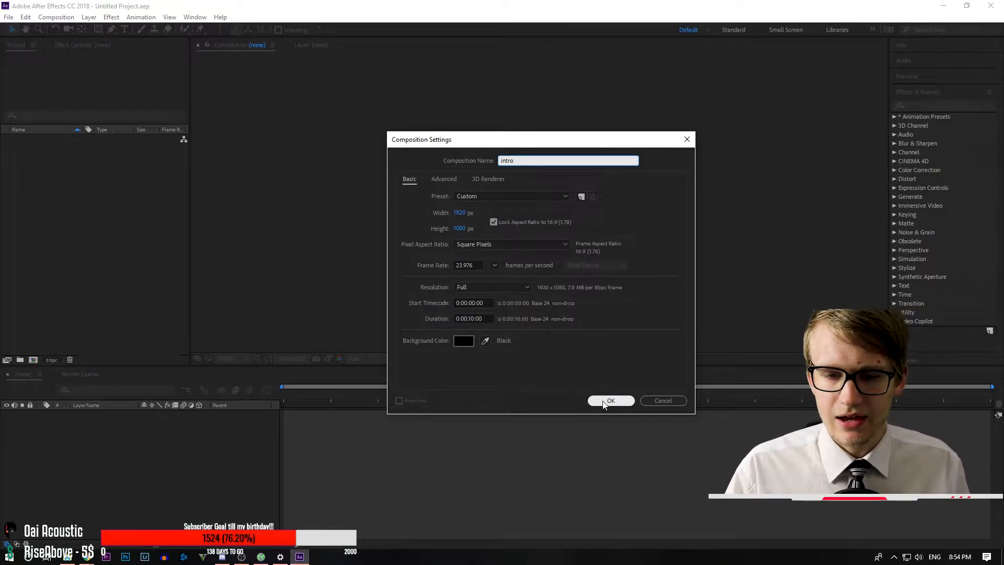
{"action": "left_click", "coordinate": [619, 401]}
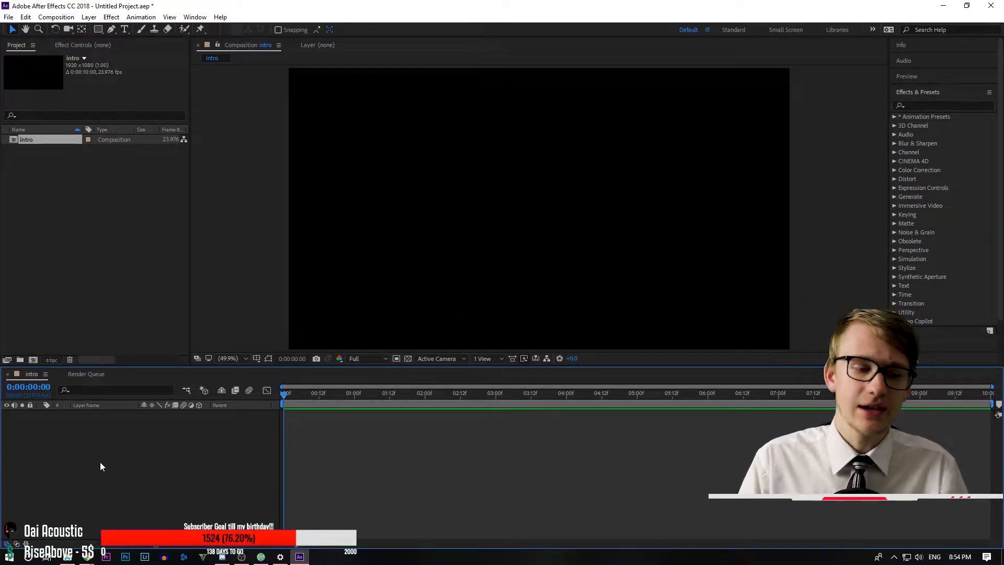
- Add a full-frame off-white (EAEAEA) solid layer named background to the composition
{"action": "right_click", "coordinate": [143, 452]}
{"action": "mouse_move", "coordinate": [204, 338]}
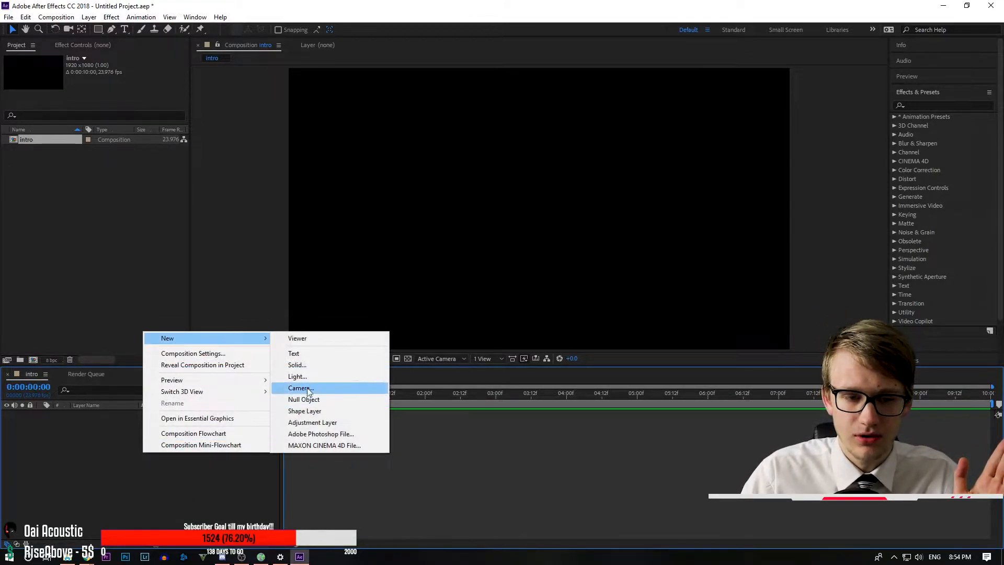
{"action": "left_click", "coordinate": [322, 365]}
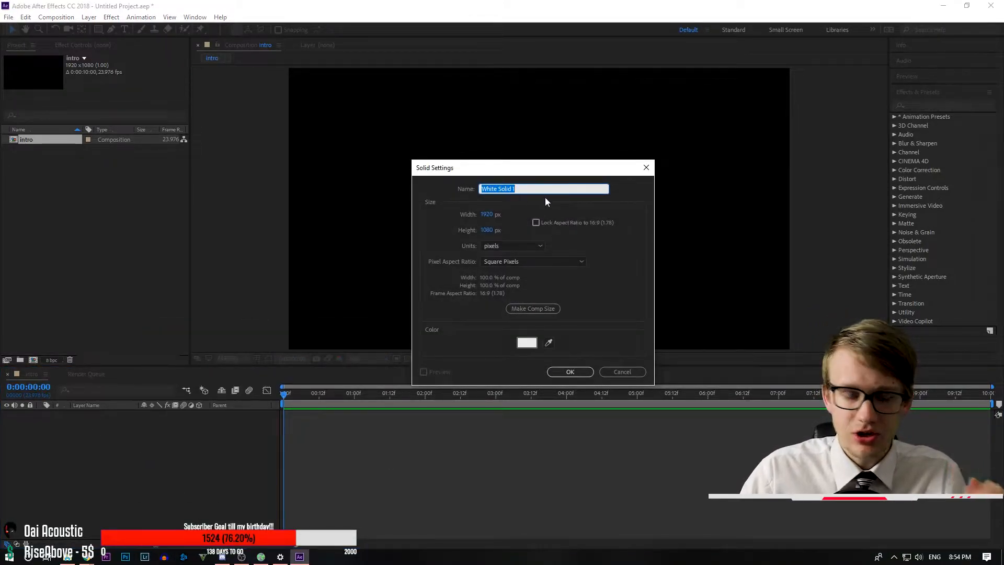
{"action": "key", "text": "BackSpace"}
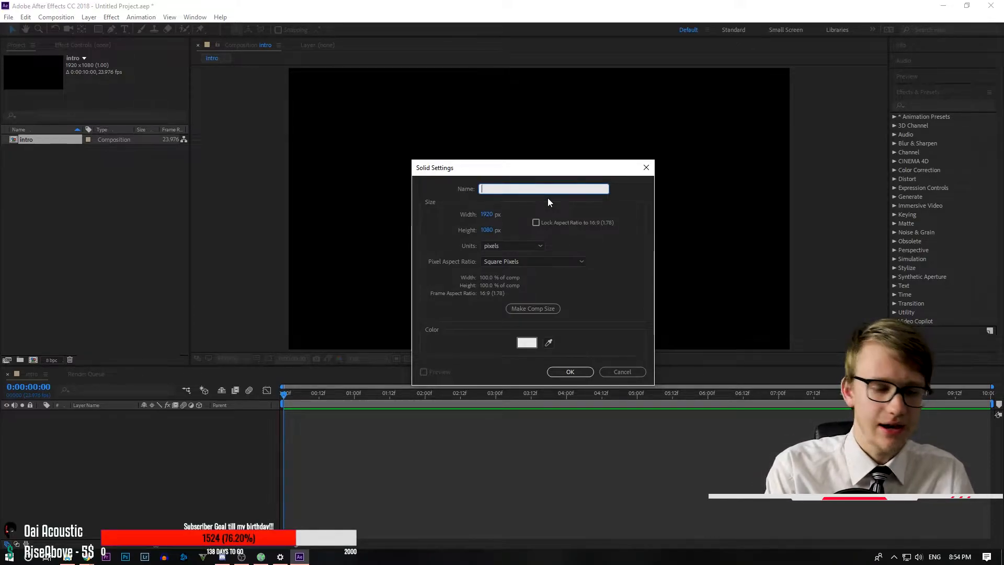
{"action": "type", "text": "background"}
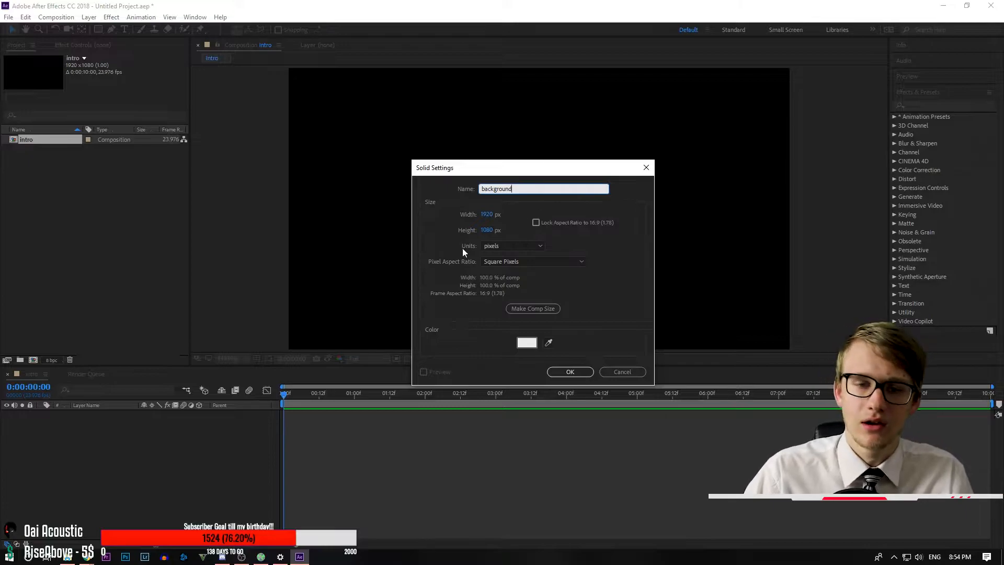
{"action": "left_click", "coordinate": [528, 343]}
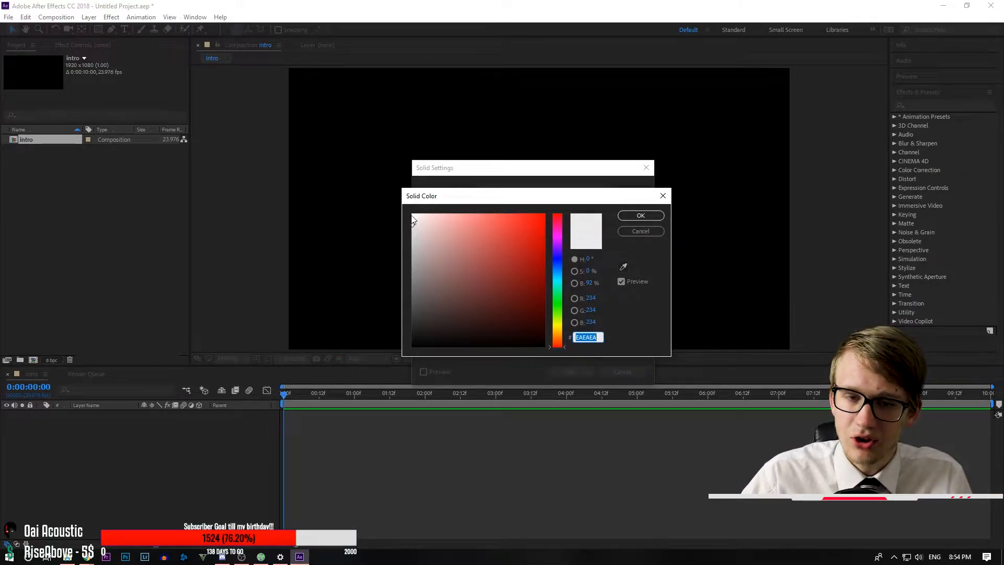
{"action": "left_click", "coordinate": [641, 216]}
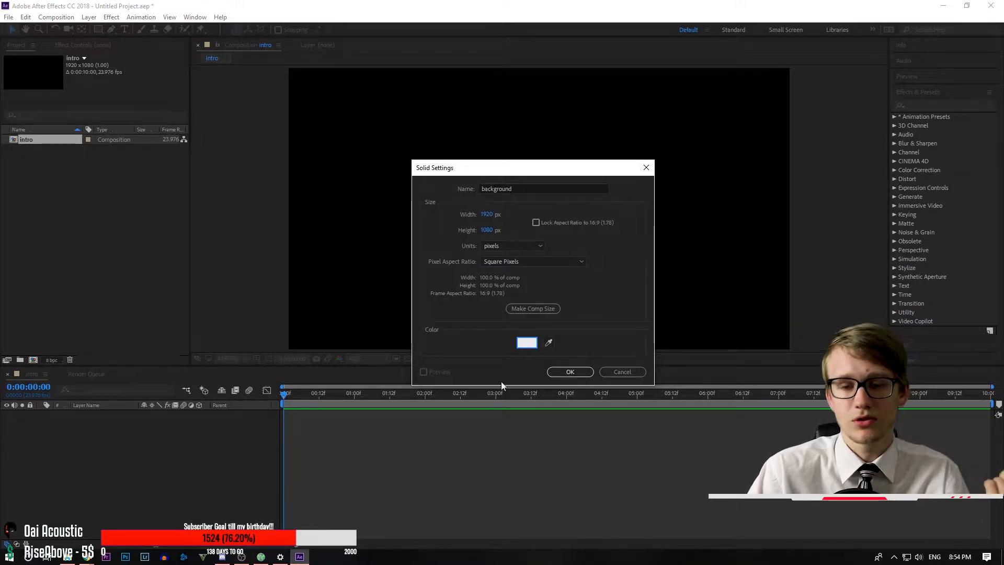
{"action": "left_click", "coordinate": [570, 371]}
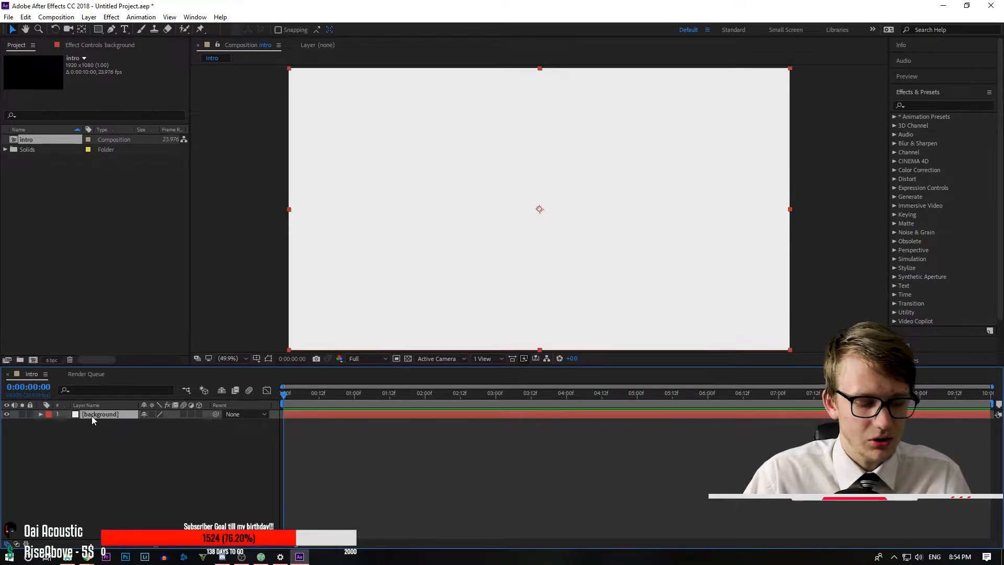
- Duplicate the background layer and rename the upper copy particles
{"action": "key", "text": "ctrl+d"}
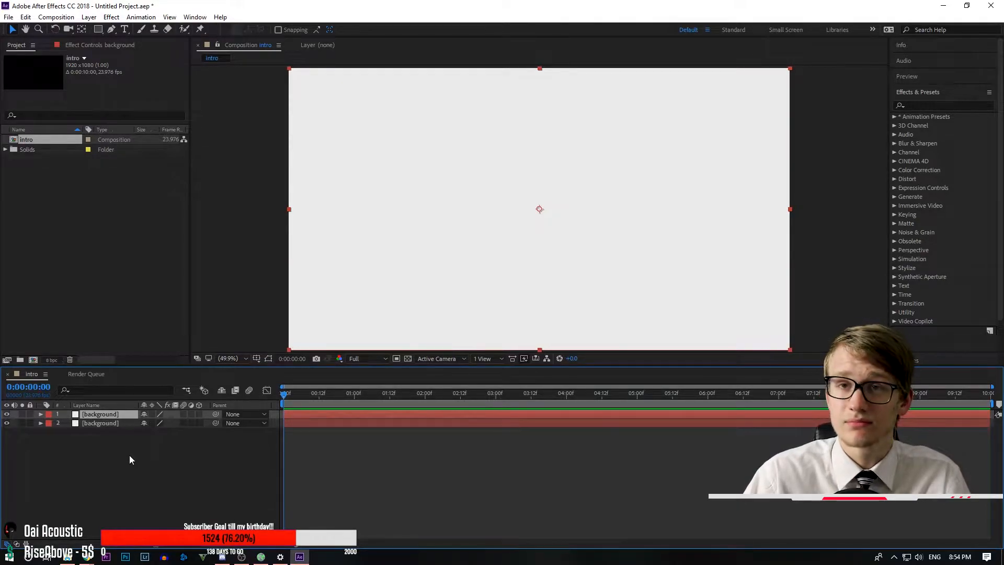
{"action": "right_click", "coordinate": [101, 414]}
{"action": "key", "text": "Escape"}
{"action": "key", "text": "Return"}
{"action": "type", "text": "particles"}
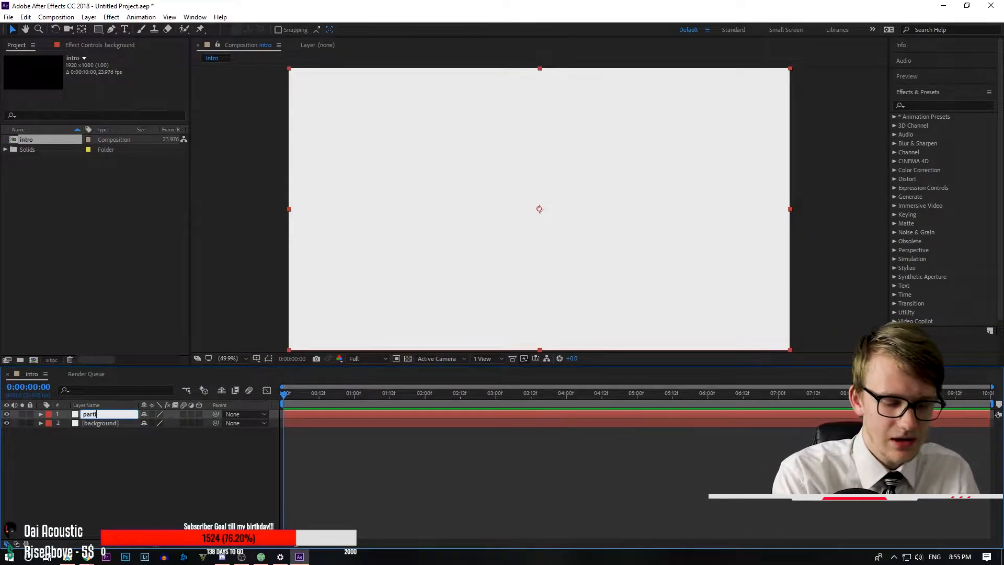
{"action": "key", "text": "Return"}
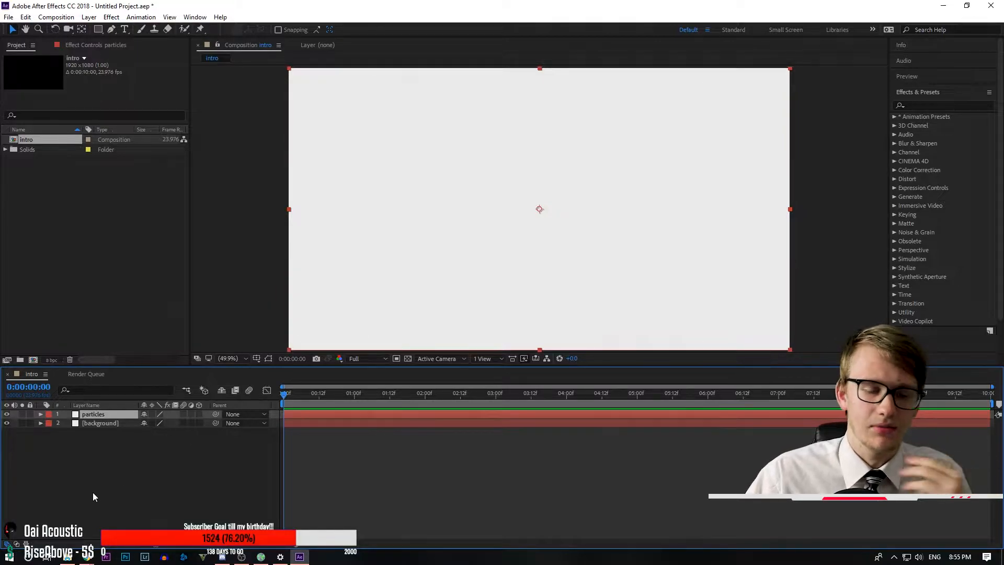
- Find the particle effects with the search term par and apply CC Particle Systems II to the particles layer
{"action": "left_click", "coordinate": [944, 105]}
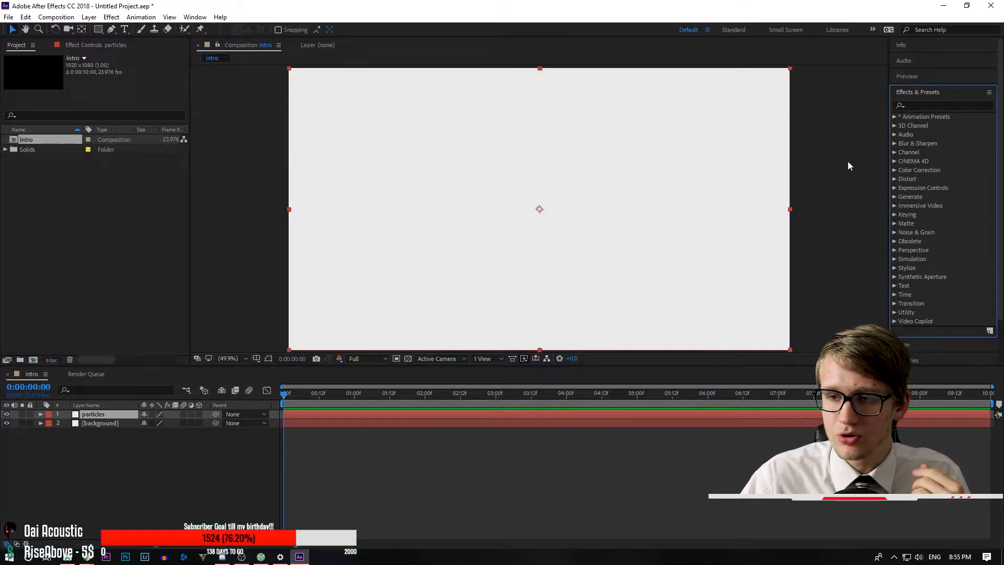
{"action": "left_click", "coordinate": [905, 106]}
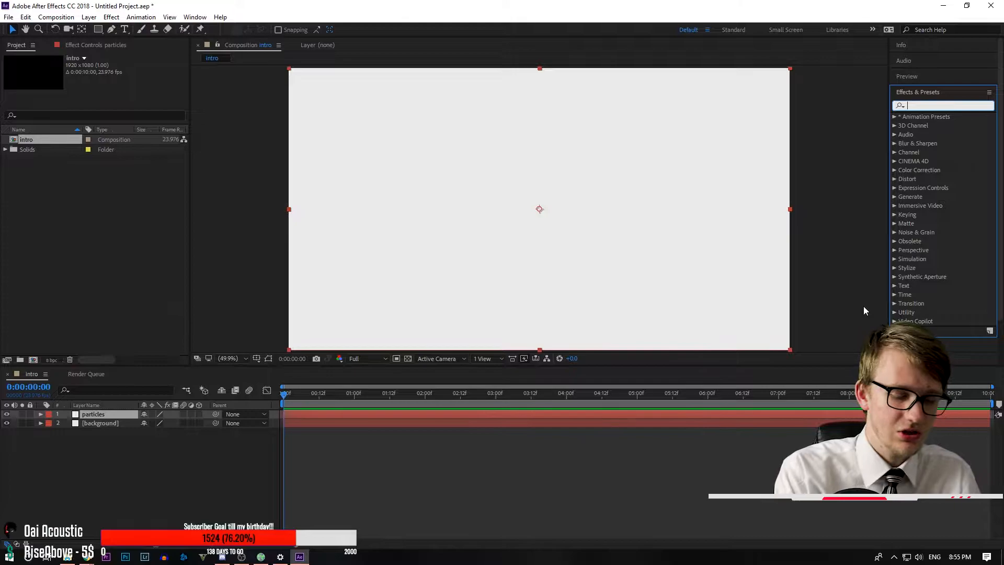
{"action": "type", "text": "par"}
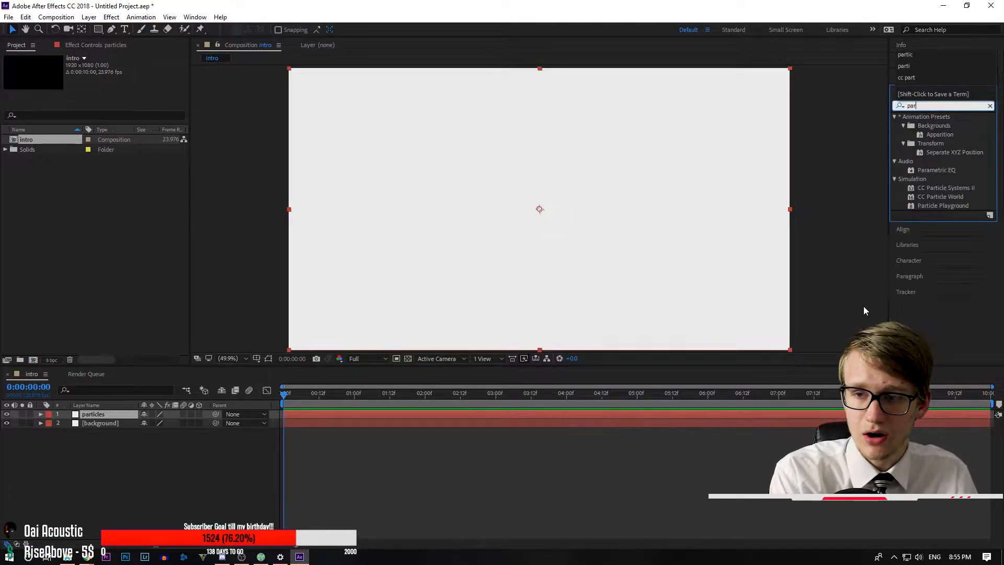
{"action": "left_click", "coordinate": [953, 187]}
{"action": "left_click_drag", "start_coordinate": [953, 188], "coordinate": [96, 415]}
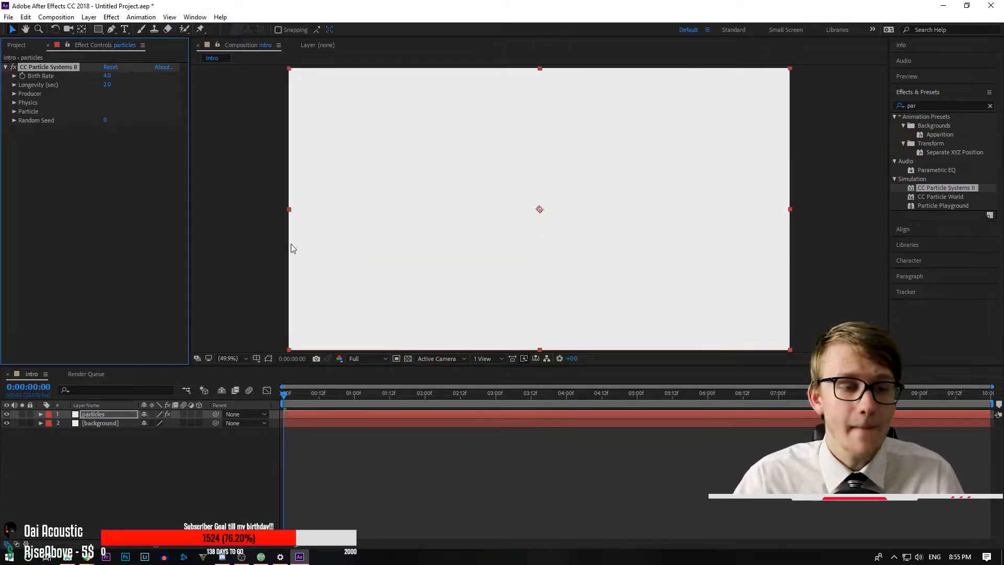
- Preview the effect, move its particle producer outside the frame's lower-left corner, and set the physics animation to Direction
{"action": "key", "text": "space"}
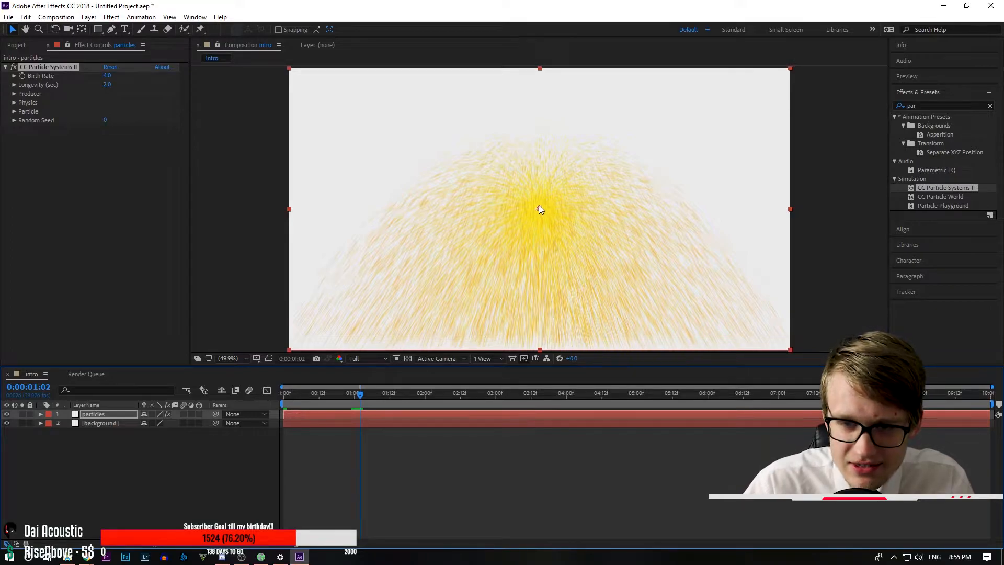
{"action": "left_click_drag", "start_coordinate": [539, 209], "coordinate": [235, 347]}
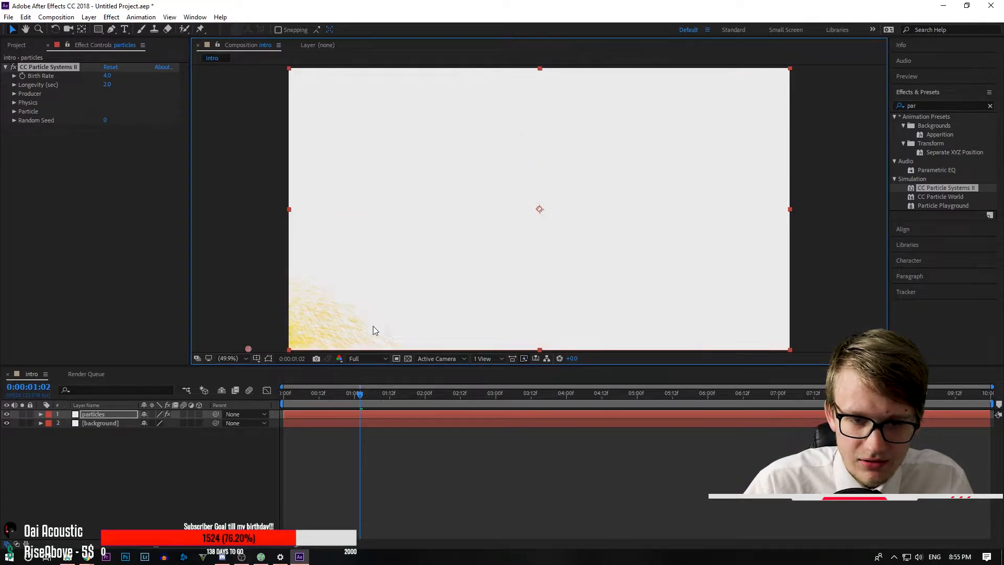
{"action": "left_click", "coordinate": [14, 102]}
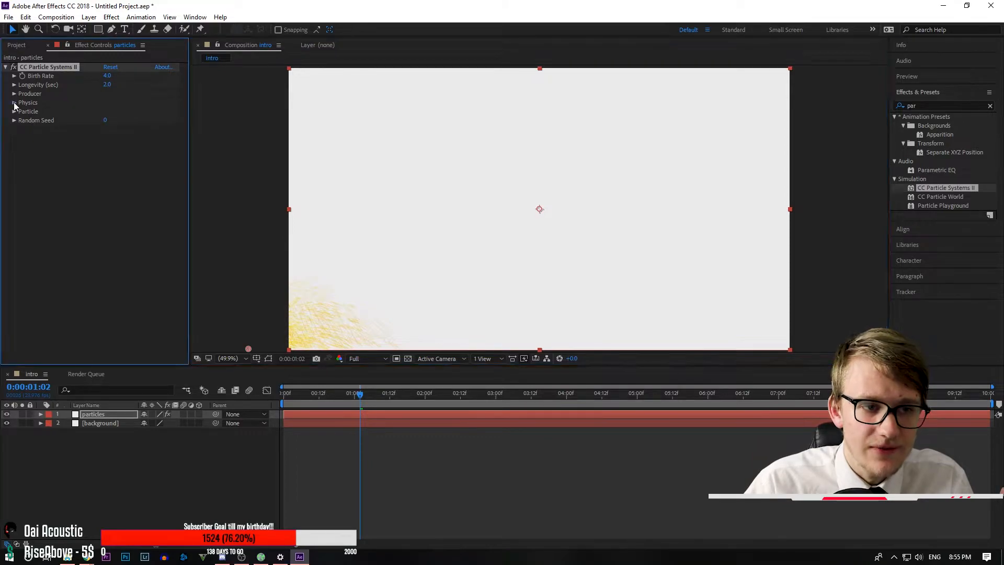
{"action": "left_click", "coordinate": [128, 111]}
{"action": "left_click", "coordinate": [135, 195]}
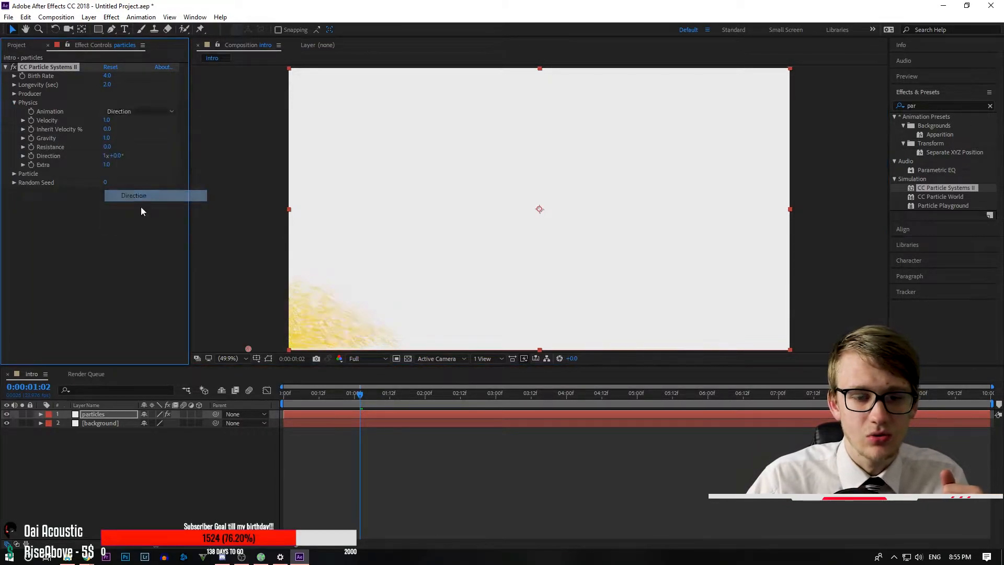
- Set the particle physics velocity to 0.5 and the gravity to 0
{"action": "left_click", "coordinate": [108, 121]}
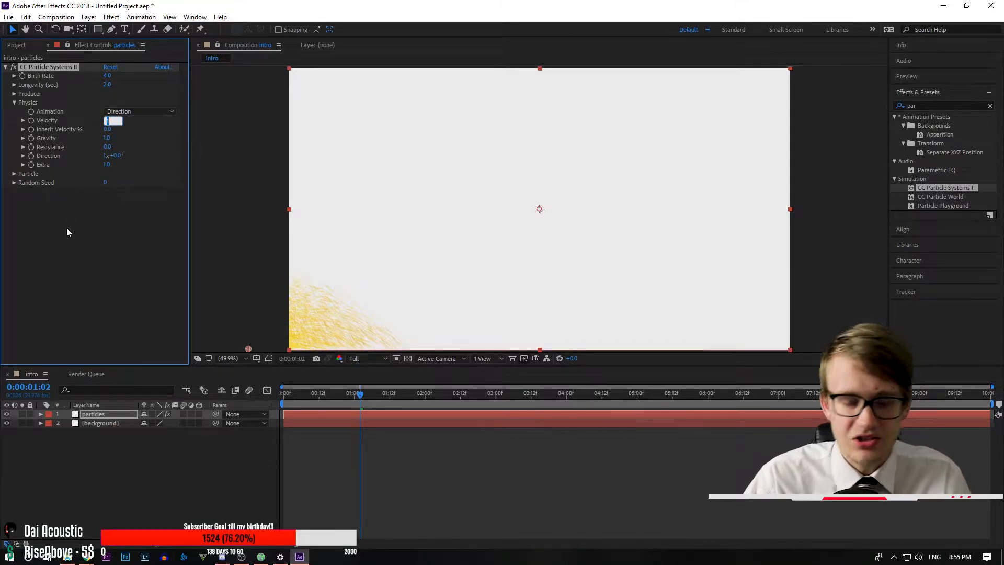
{"action": "type", "text": "0.5"}
{"action": "key", "text": "Return"}
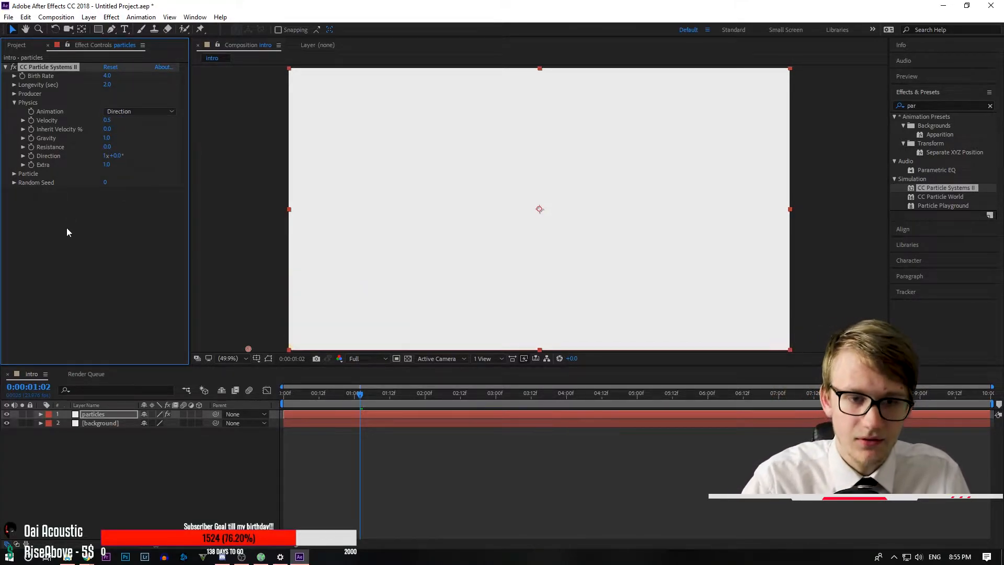
{"action": "left_click", "coordinate": [109, 139]}
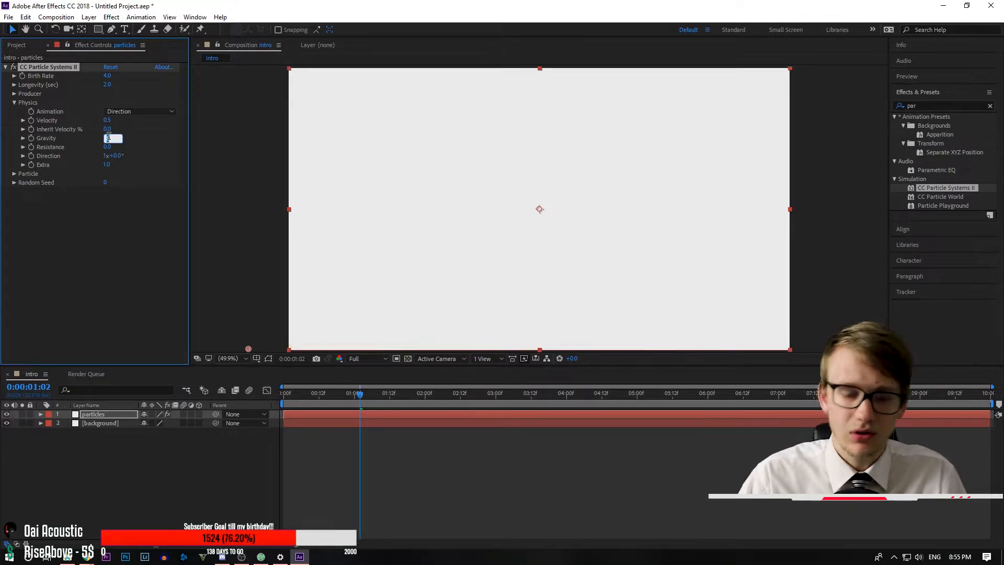
{"action": "type", "text": "0"}
{"action": "key", "text": "Return"}
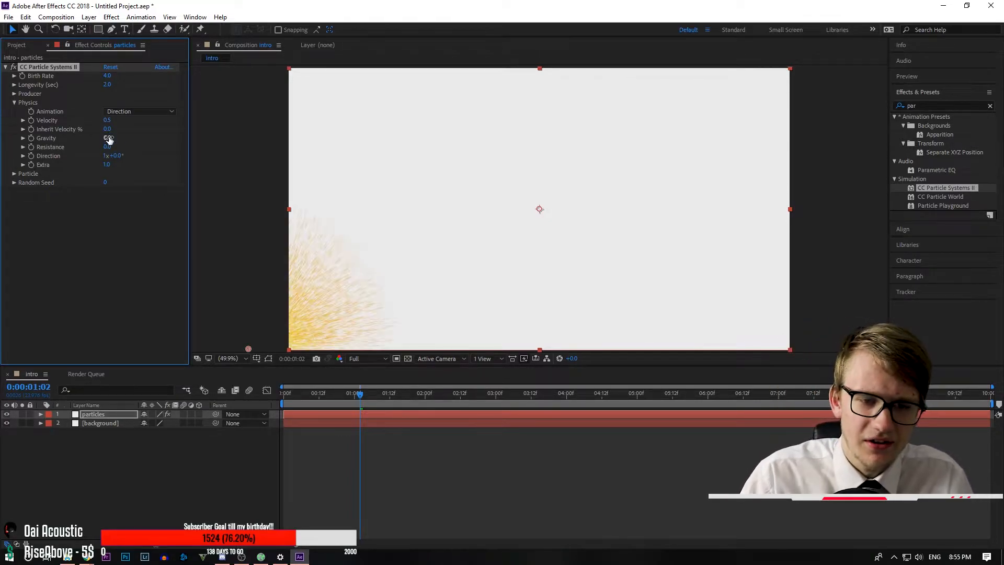
- Nudge the particle producer to about -134, 1071 and set its Radius X and Radius Y to 100
{"action": "mouse_move", "coordinate": [248, 349]}
{"action": "left_mouse_down"}
{"action": "mouse_move", "coordinate": [482, 213]}
{"action": "mouse_move", "coordinate": [496, 225]}
{"action": "mouse_move", "coordinate": [497, 253]}
{"action": "mouse_move", "coordinate": [255, 349]}
{"action": "left_mouse_up"}
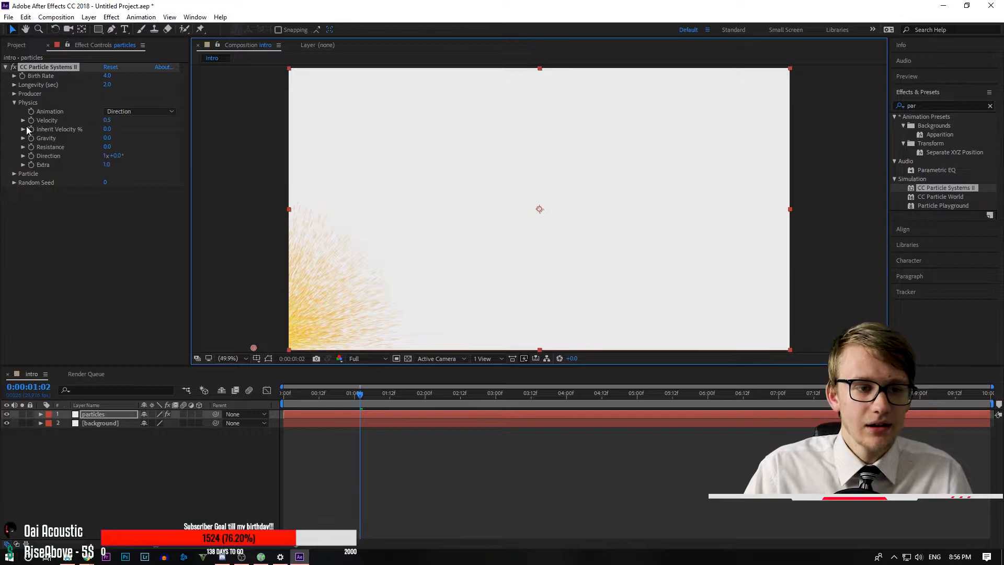
{"action": "left_click", "coordinate": [15, 103]}
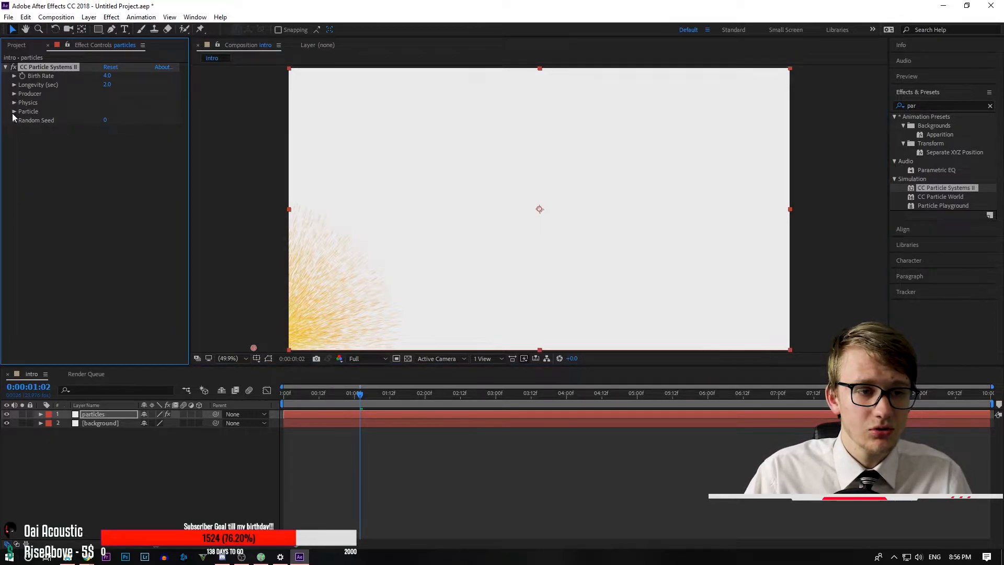
{"action": "left_click", "coordinate": [14, 94]}
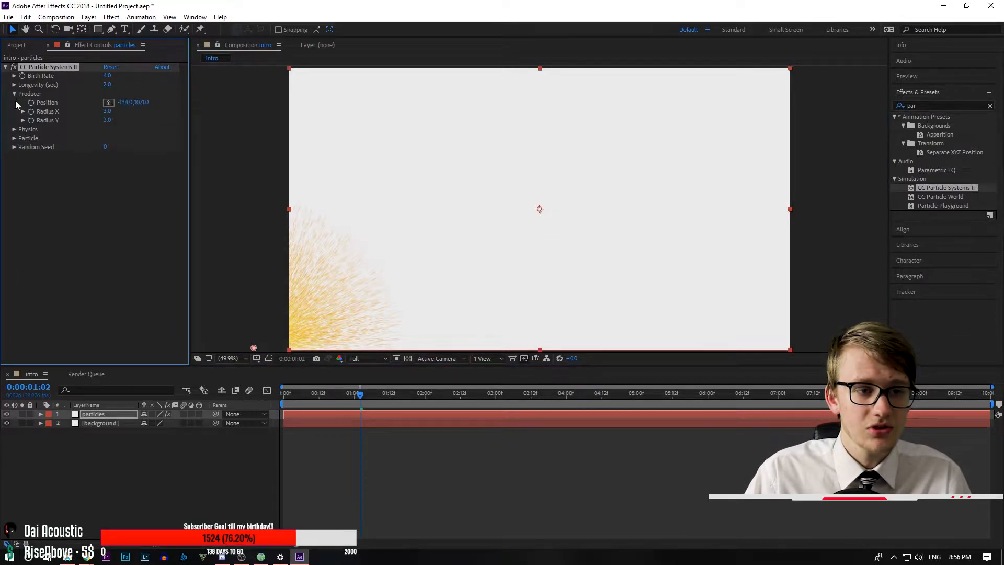
{"action": "type", "text": "100"}
{"action": "key", "text": "Return"}
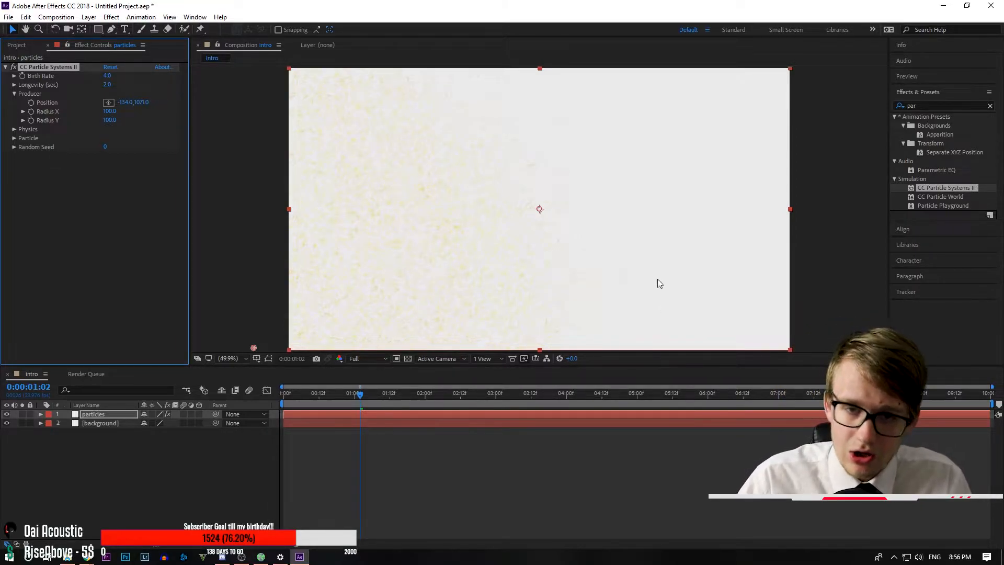
{"action": "left_click", "coordinate": [14, 94]}
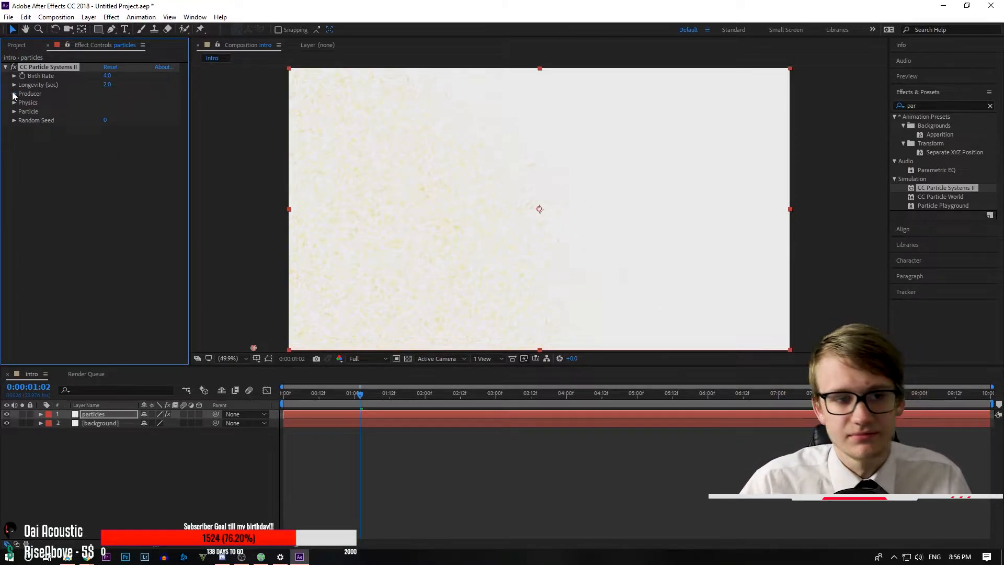
- Set the particle type of CC Particle Systems II to Faded Sphere
{"action": "left_click", "coordinate": [14, 112]}
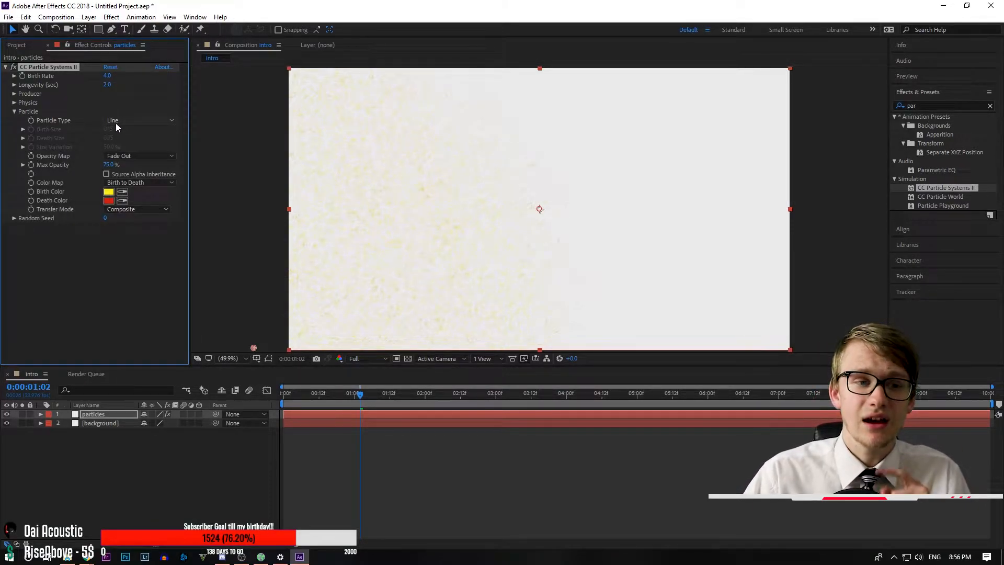
{"action": "left_click", "coordinate": [115, 123]}
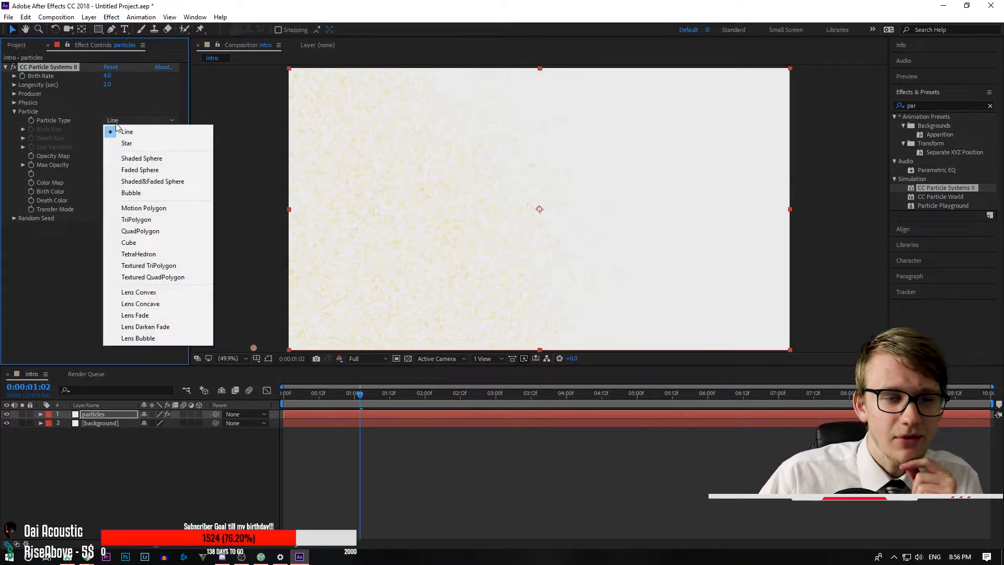
{"action": "left_click", "coordinate": [160, 173]}
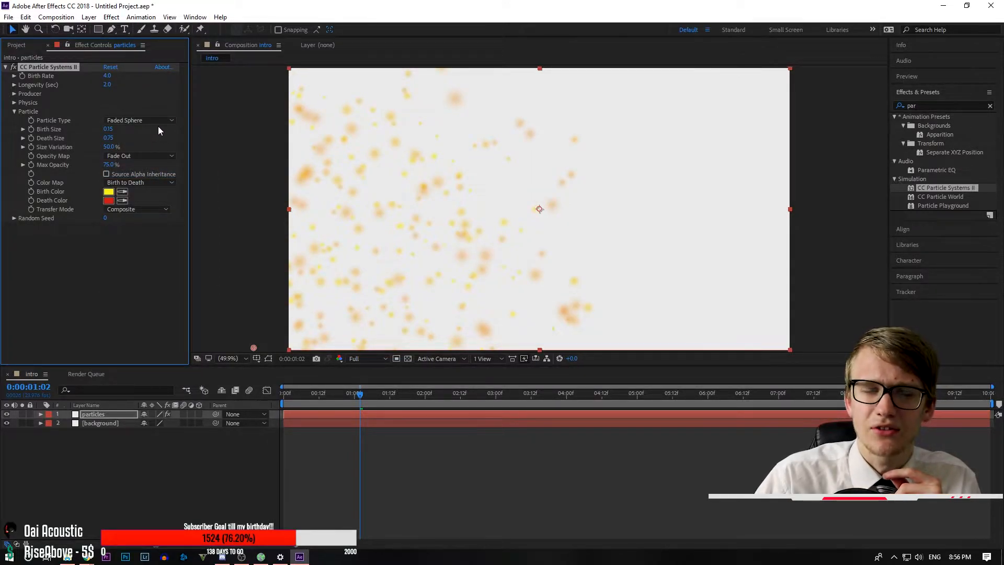
- Try the Cube and Lens Convex particle types and return to Faded Sphere
{"action": "left_click", "coordinate": [131, 121]}
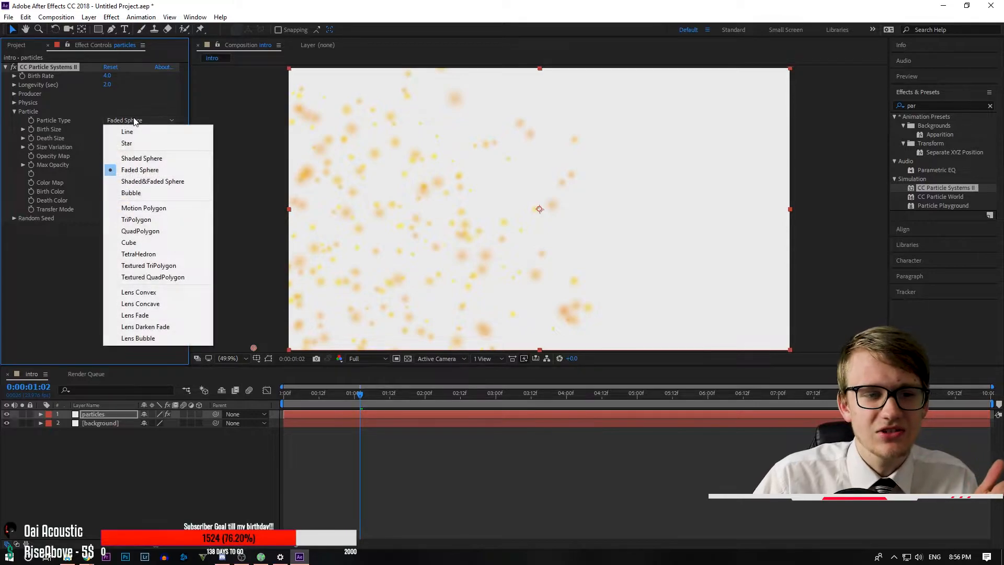
{"action": "left_click", "coordinate": [133, 242]}
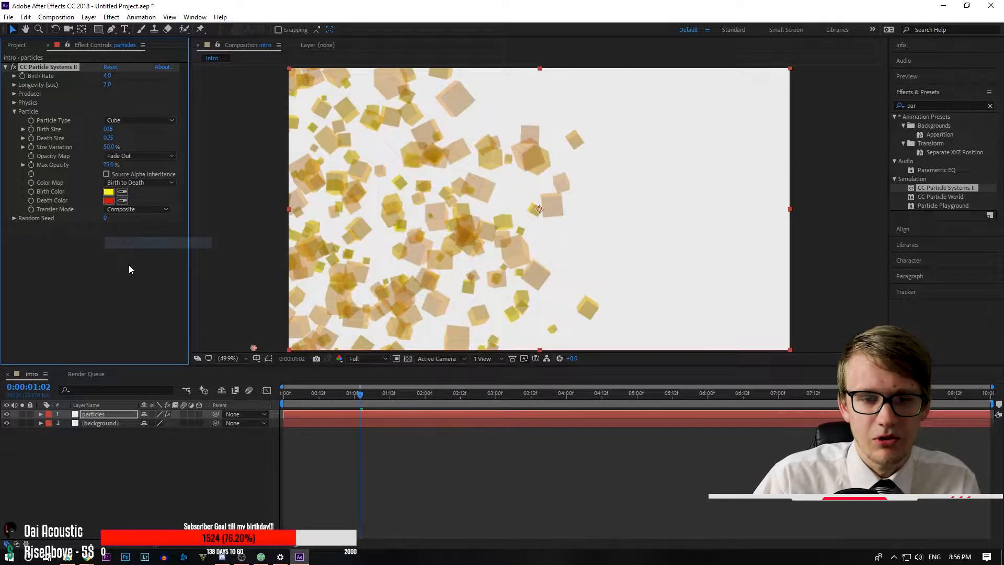
{"action": "left_click", "coordinate": [160, 126]}
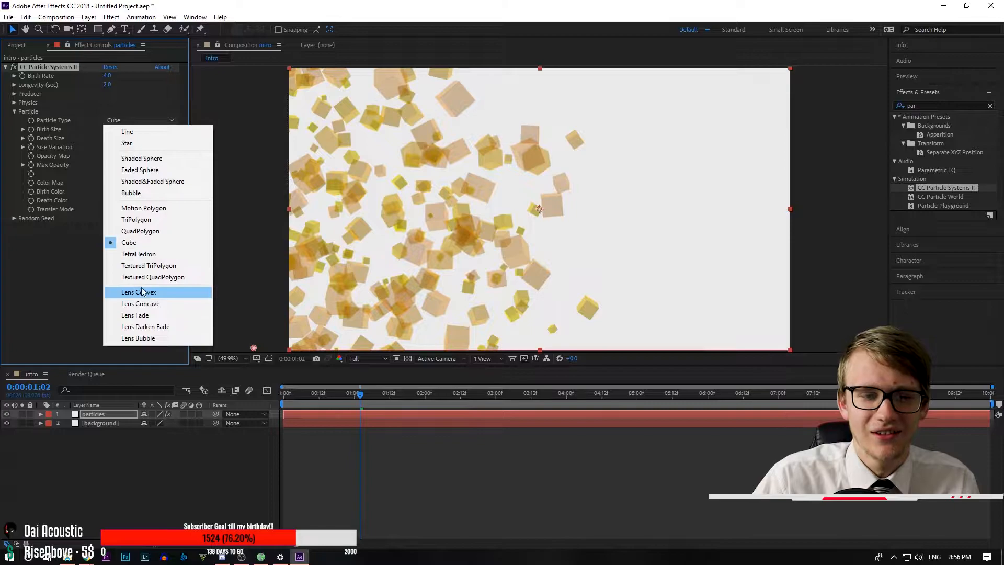
{"action": "left_click", "coordinate": [145, 291]}
{"action": "left_click", "coordinate": [139, 121]}
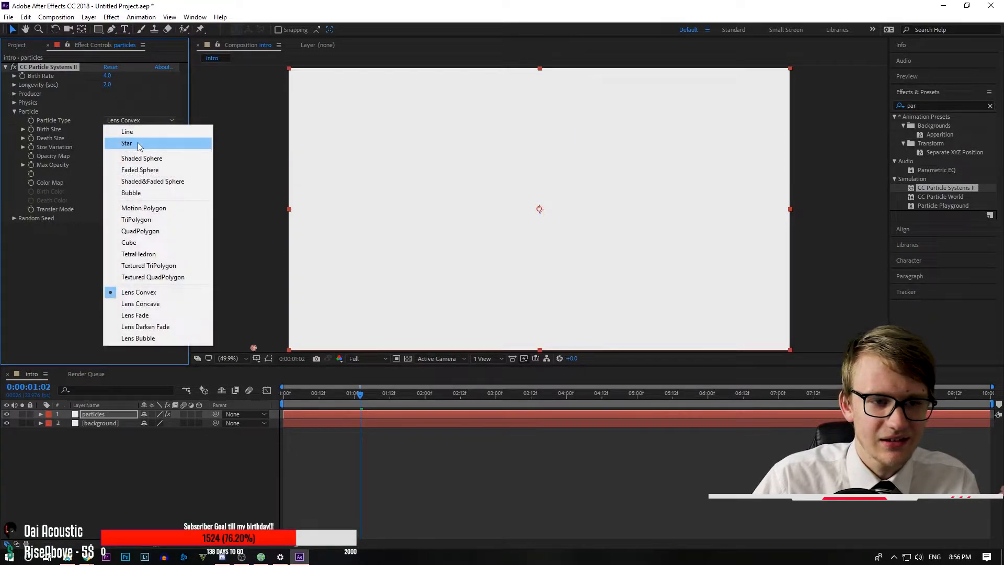
{"action": "left_click", "coordinate": [141, 170]}
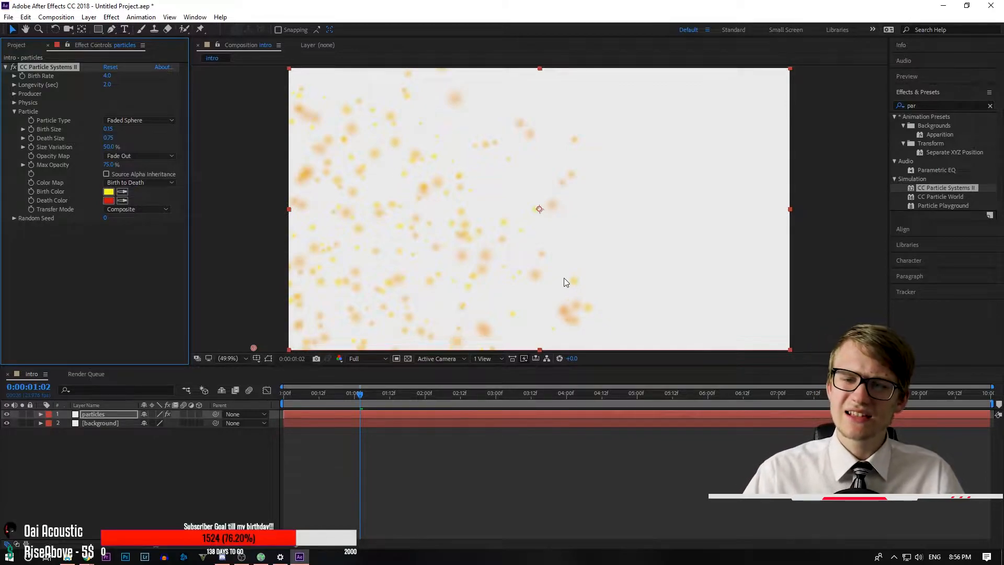
- Set both the birth size and the death size of the particles to 0.1
{"action": "left_click", "coordinate": [110, 130]}
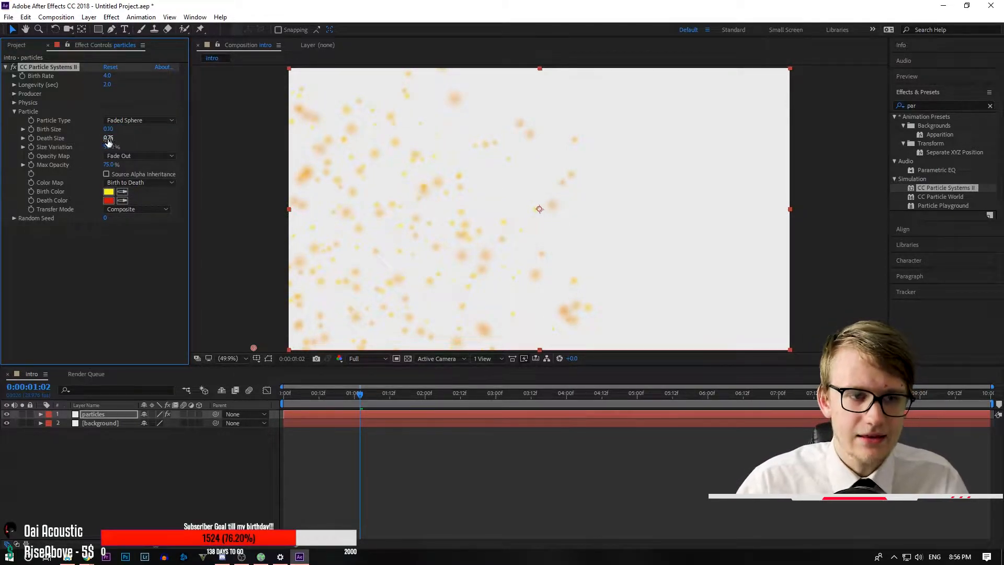
{"action": "type", "text": "0.1"}
{"action": "key", "text": "Return"}
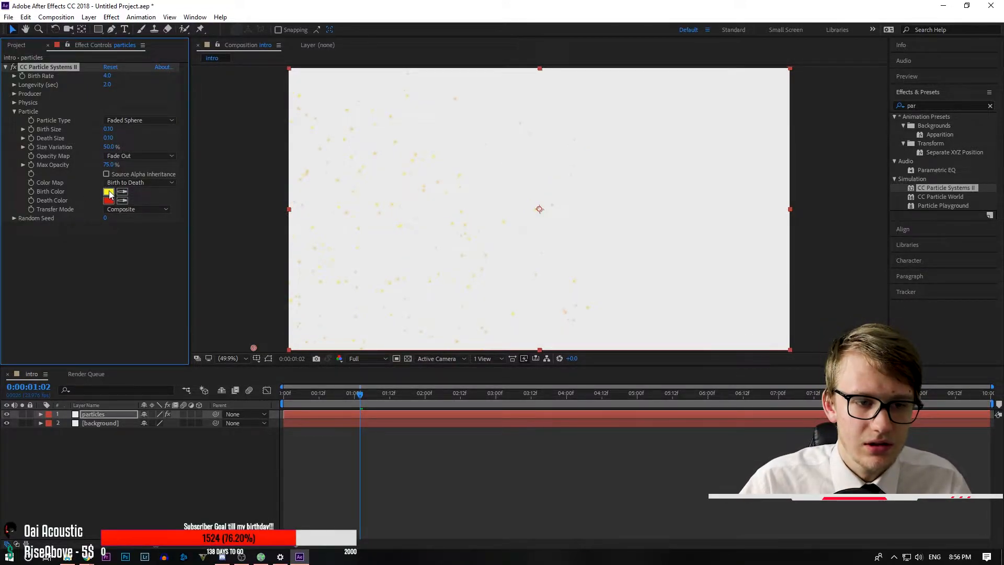
- Change the particles' birth color to an orange-yellow around FAC920 and set the birth rate to 2
{"action": "left_click", "coordinate": [109, 192]}
{"action": "left_click", "coordinate": [559, 330]}
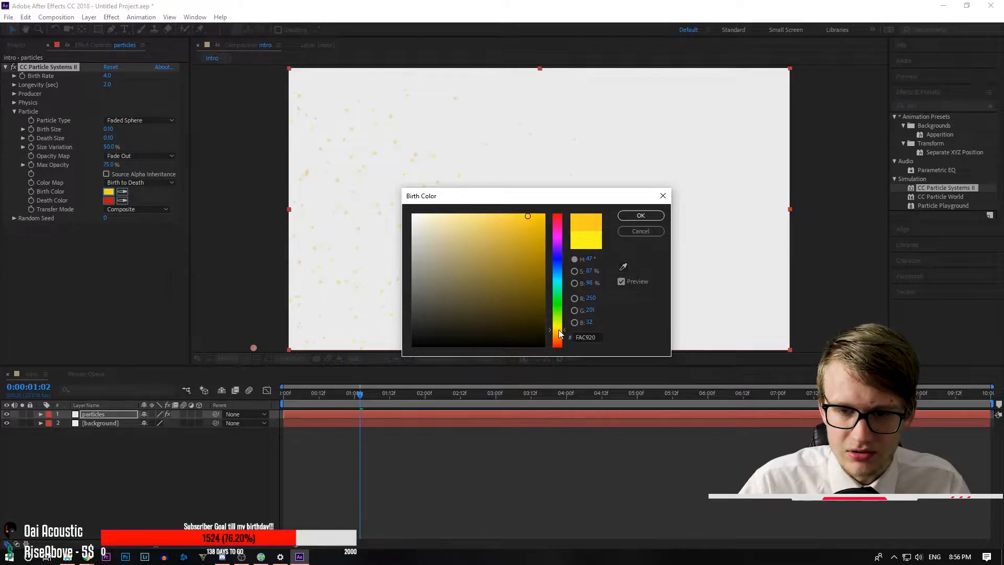
{"action": "left_click", "coordinate": [640, 216]}
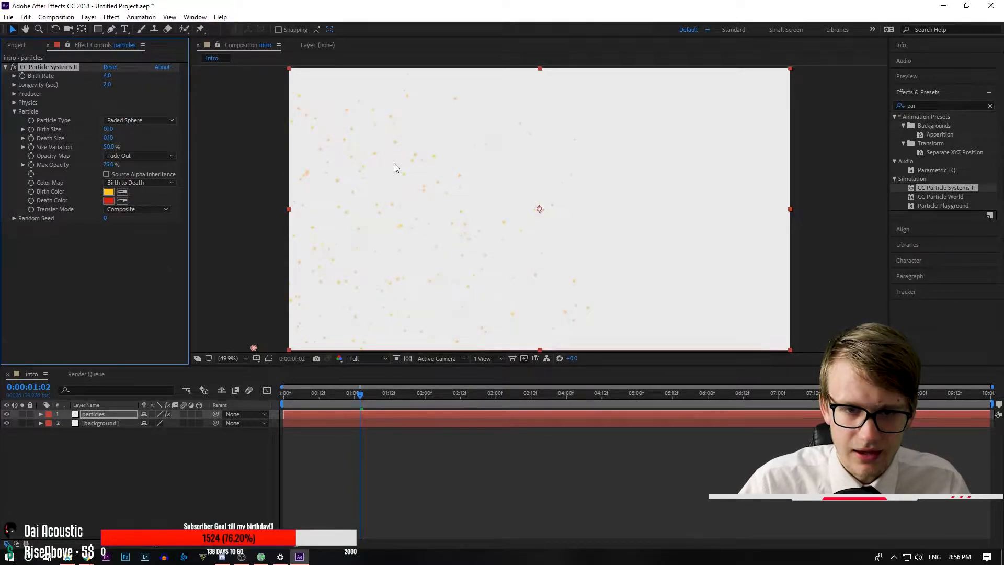
{"action": "left_click", "coordinate": [107, 76]}
{"action": "type", "text": "2"}
{"action": "key", "text": "Return"}
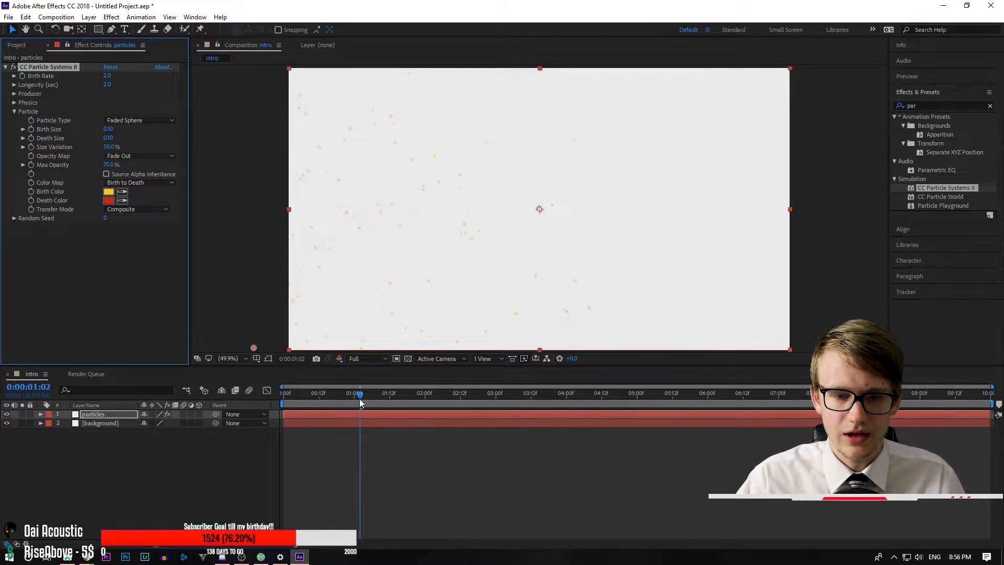
- Preview the particle animation, reducing the preview resolution to Half, and return the playhead to the start of the composition
{"action": "key", "text": "space"}
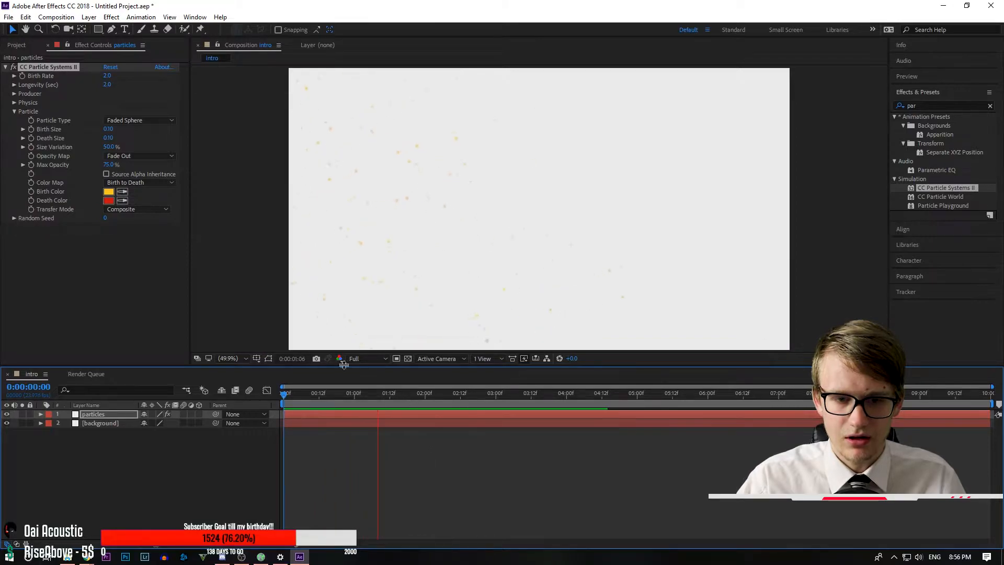
{"action": "left_click", "coordinate": [366, 360]}
{"action": "left_click", "coordinate": [369, 396]}
{"action": "key", "text": "space"}
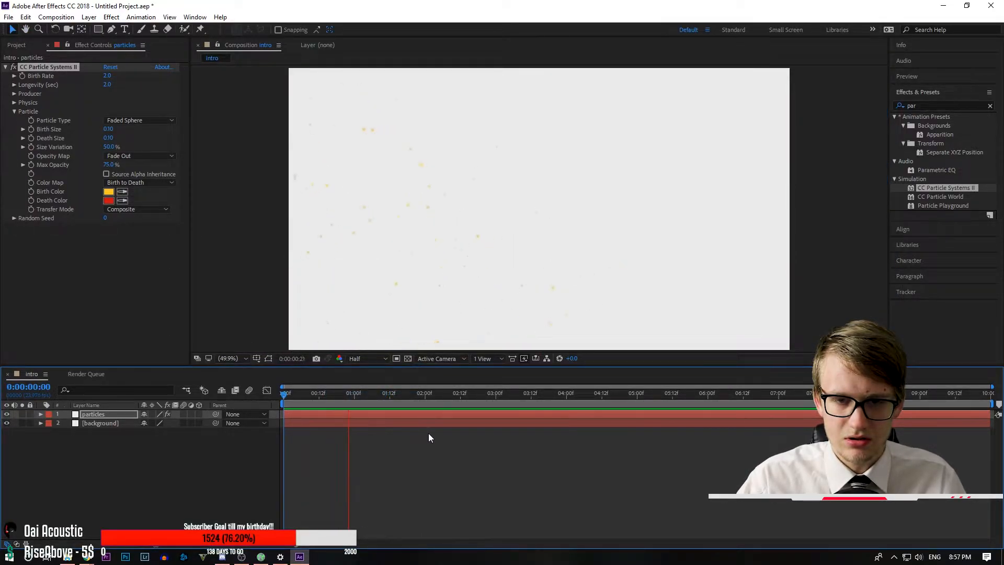
{"action": "key", "text": "space"}
{"action": "left_click_drag", "start_coordinate": [516, 391], "coordinate": [264, 399]}
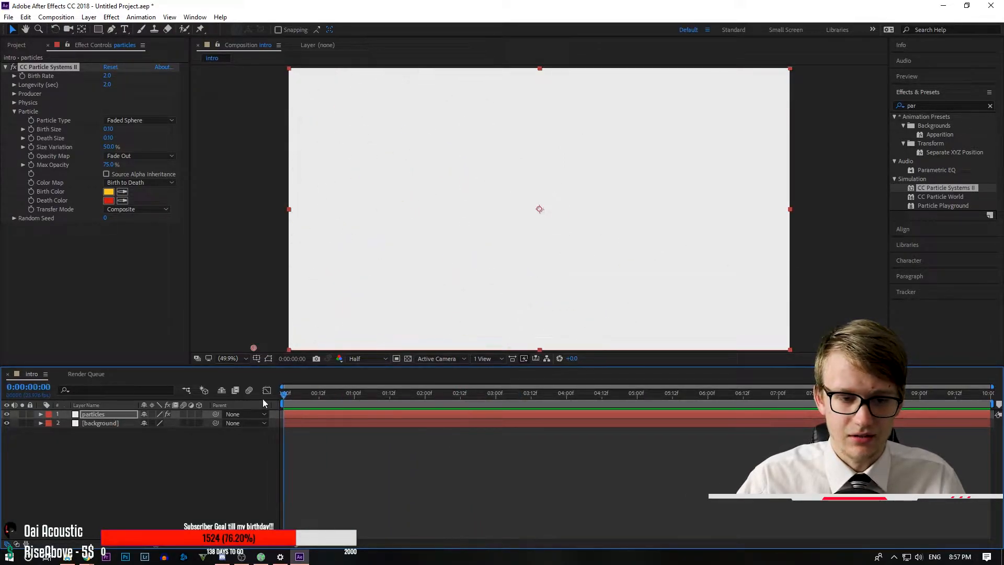
{"action": "left_click", "coordinate": [105, 451]}
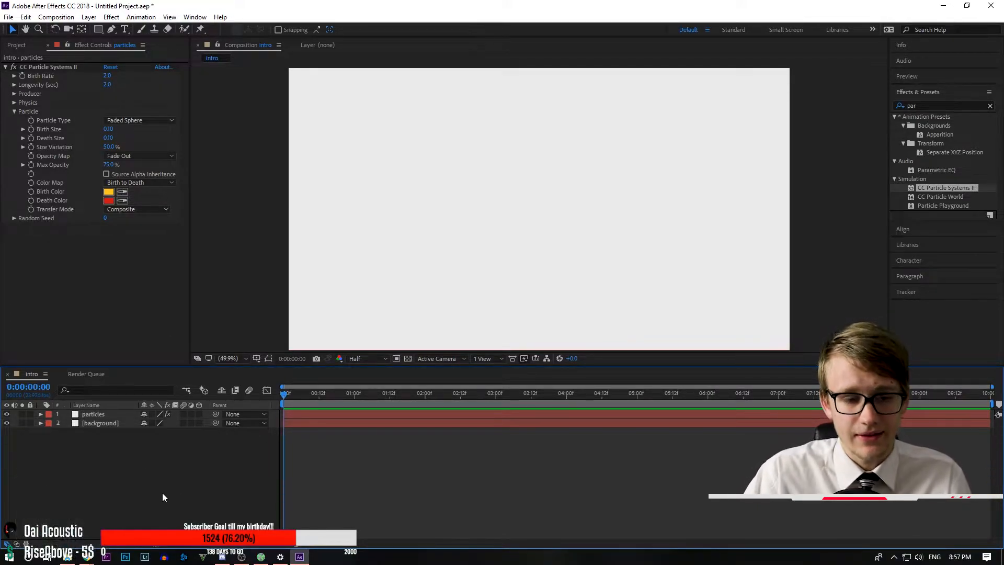
- Import the logo_squ image from the New Logo folder as the uppermost layer of the intro composition
{"action": "mouse_move", "coordinate": [71, 559]}
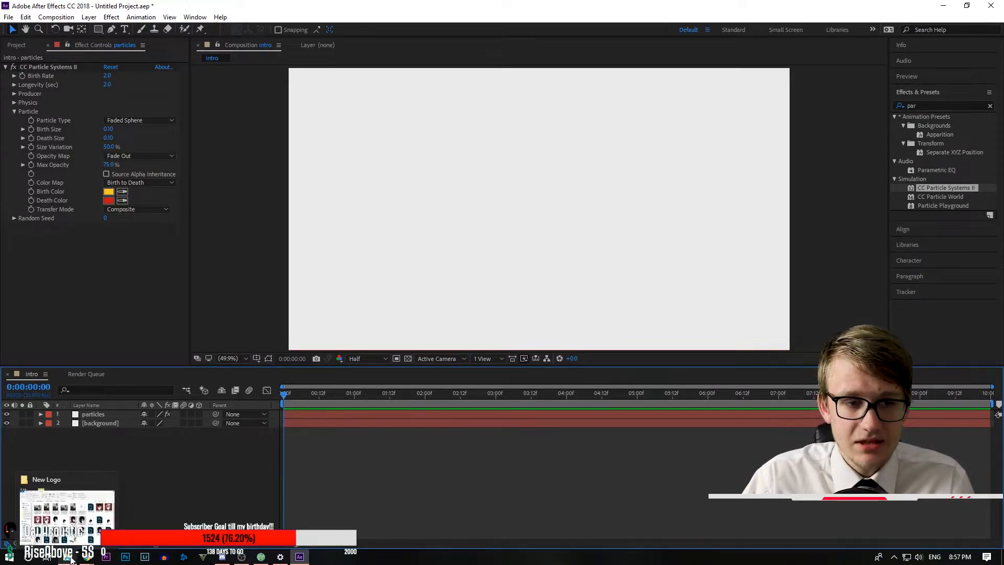
{"action": "left_click", "coordinate": [71, 559]}
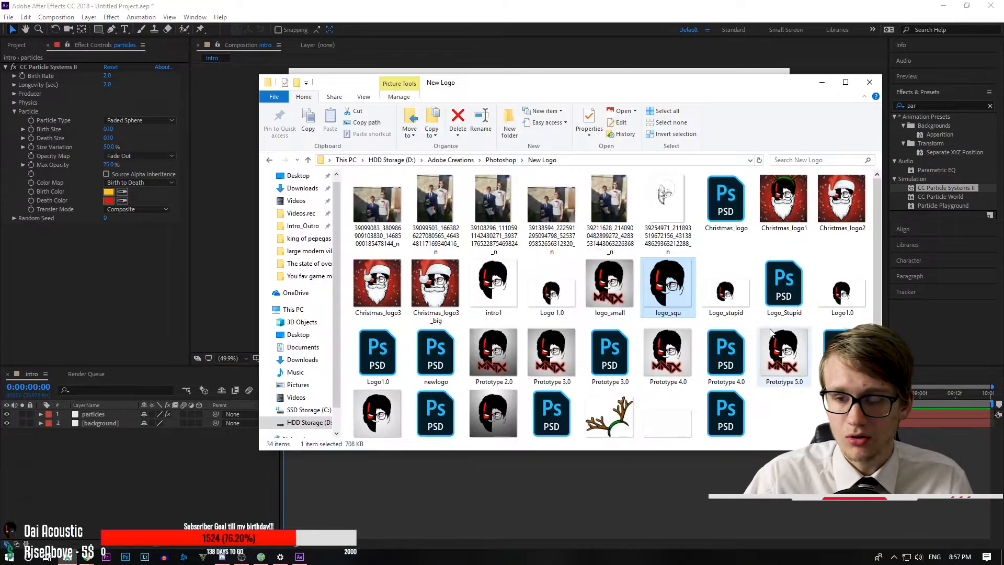
{"action": "left_click_drag", "start_coordinate": [665, 279], "coordinate": [146, 474]}
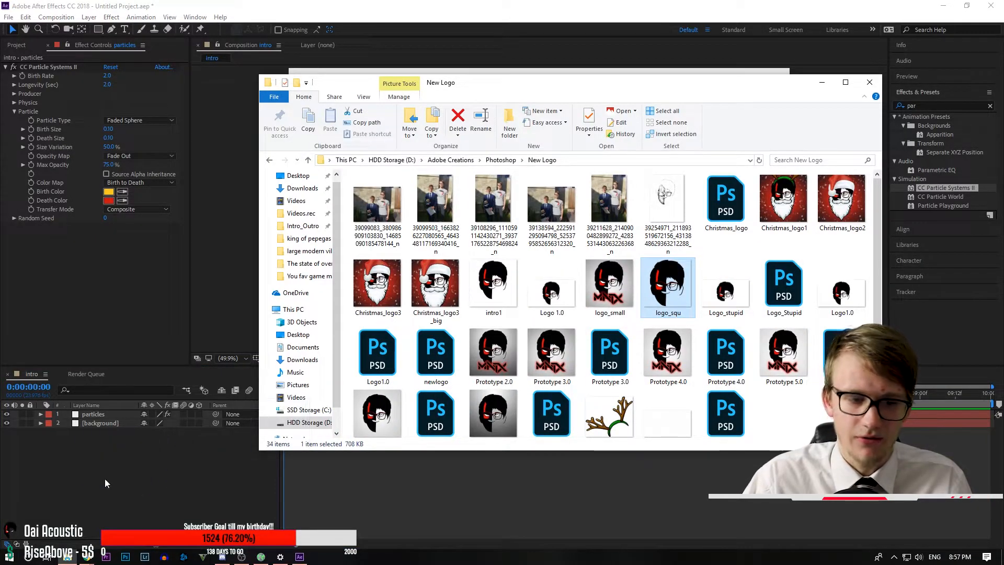
{"action": "left_click", "coordinate": [134, 480]}
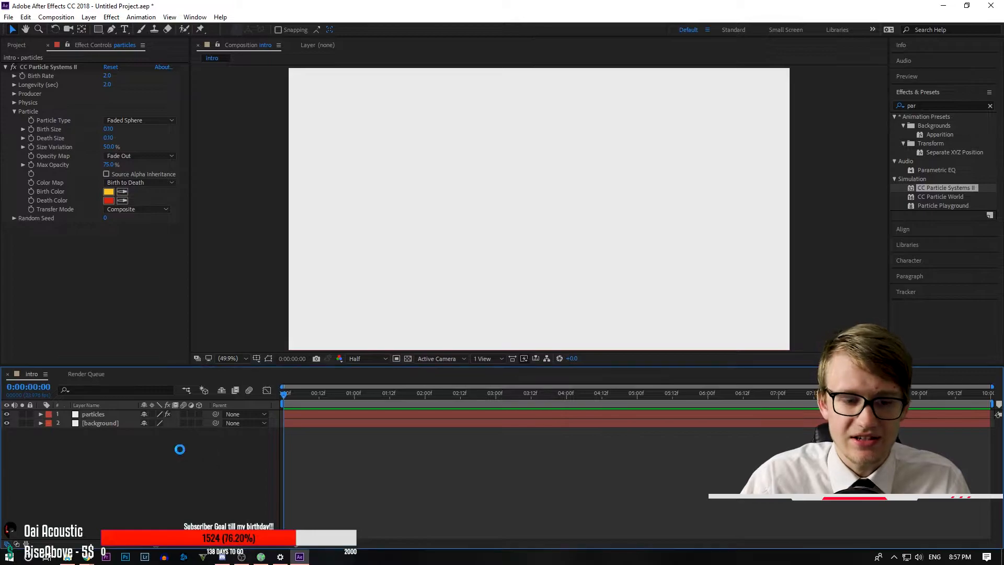
- Scale the oversized logo down proportionally until it fits within the frame's height and position it near the center
{"action": "left_click_drag", "start_coordinate": [555, 189], "coordinate": [361, 364]}
{"action": "left_click_drag", "start_coordinate": [630, 111], "coordinate": [642, 238]}
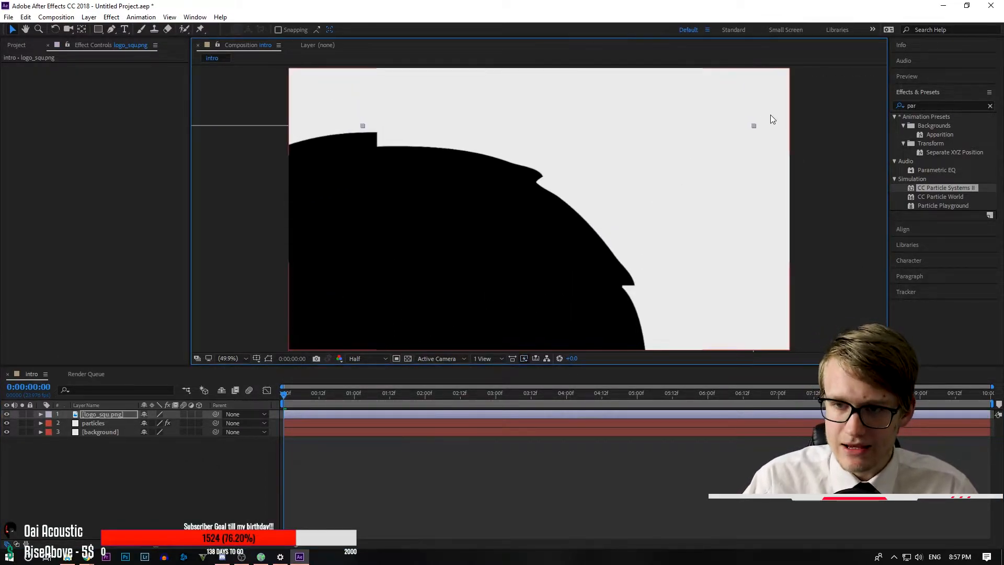
{"action": "left_click_drag", "start_coordinate": [754, 127], "coordinate": [688, 112]}
{"action": "left_click", "coordinate": [696, 158]}
{"action": "left_click", "coordinate": [658, 120]}
{"action": "left_click", "coordinate": [583, 201]}
{"action": "left_click_drag", "start_coordinate": [557, 227], "coordinate": [567, 199]}
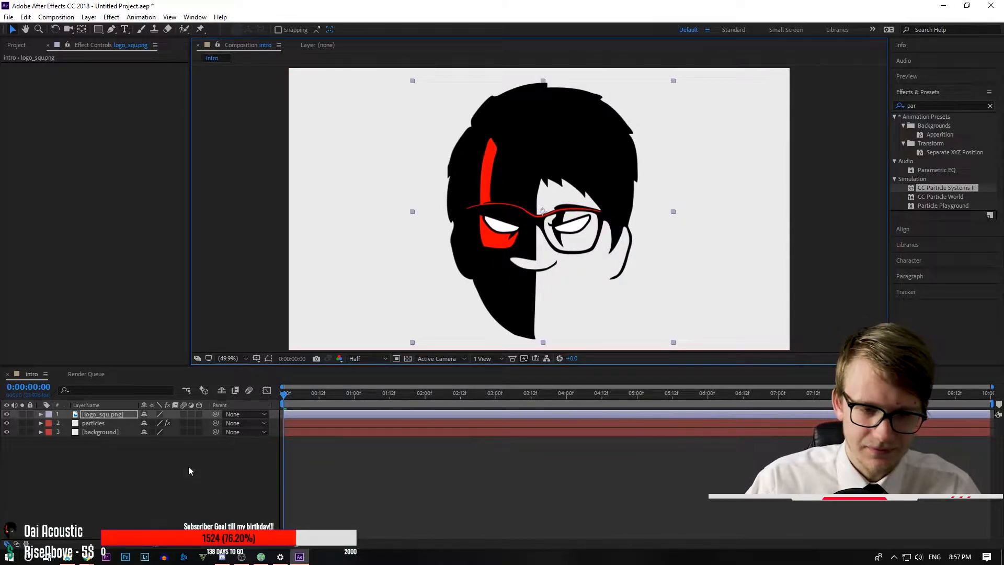
- Pre-compose the logo_squ.png layer under the name logo, and clear the search term from the effects list
{"action": "left_click", "coordinate": [204, 454]}
{"action": "left_click", "coordinate": [111, 415]}
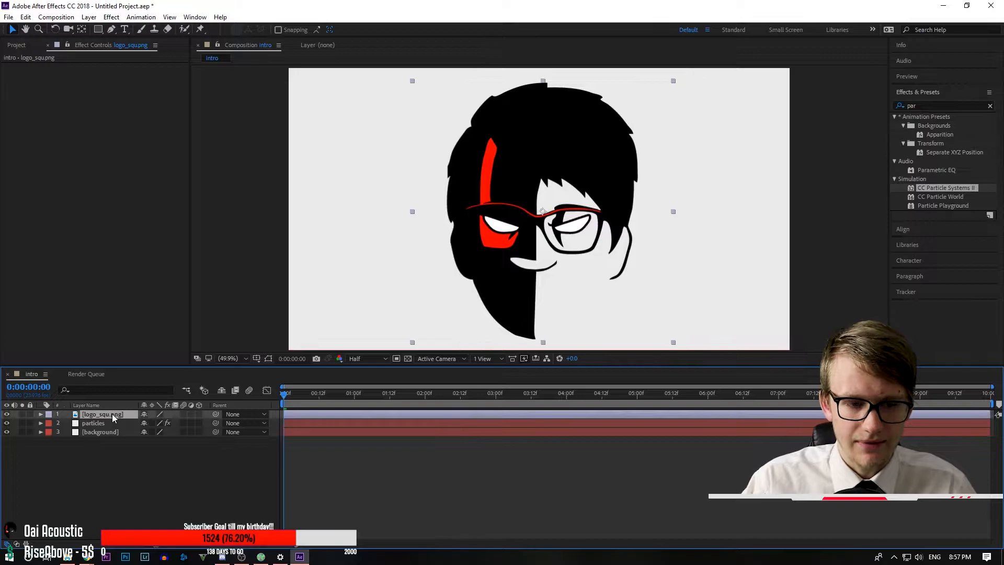
{"action": "right_click", "coordinate": [112, 414]}
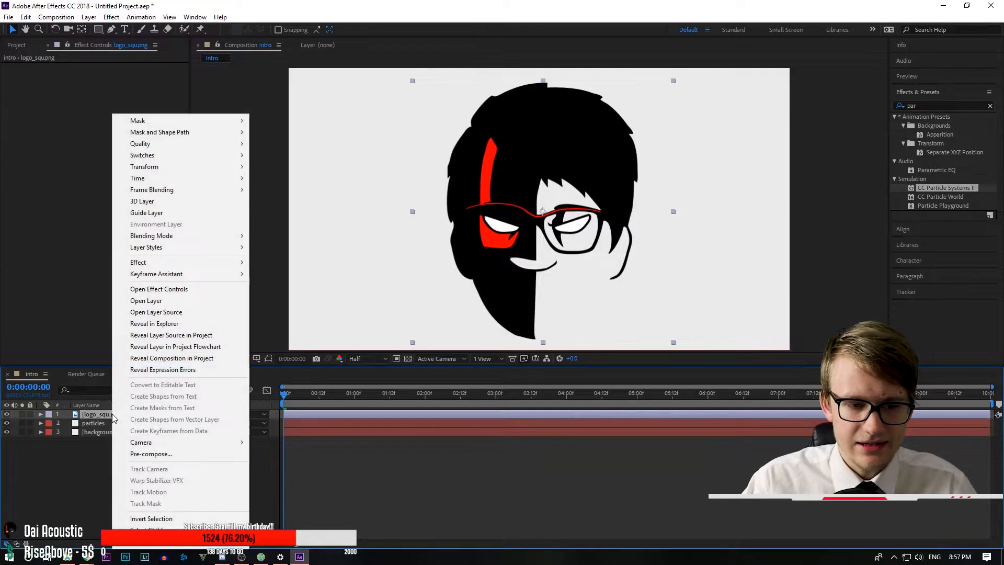
{"action": "left_click", "coordinate": [157, 454]}
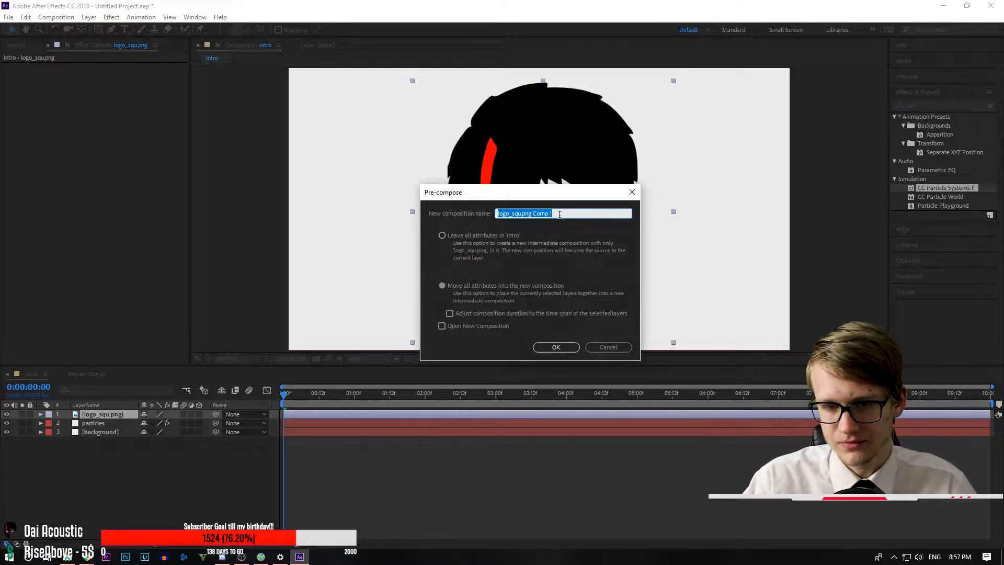
{"action": "type", "text": "log"}
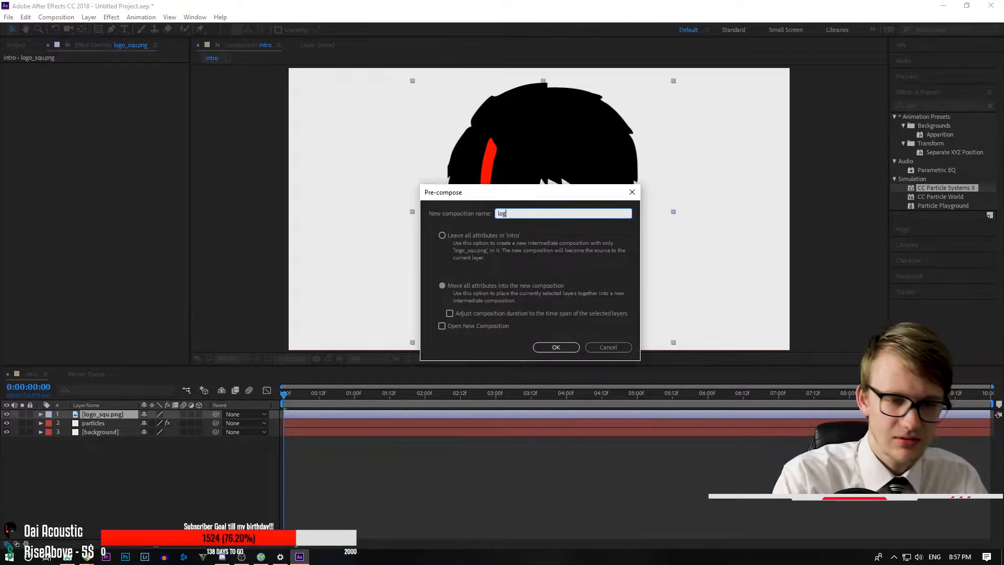
{"action": "type", "text": "o"}
{"action": "left_click", "coordinate": [556, 347]}
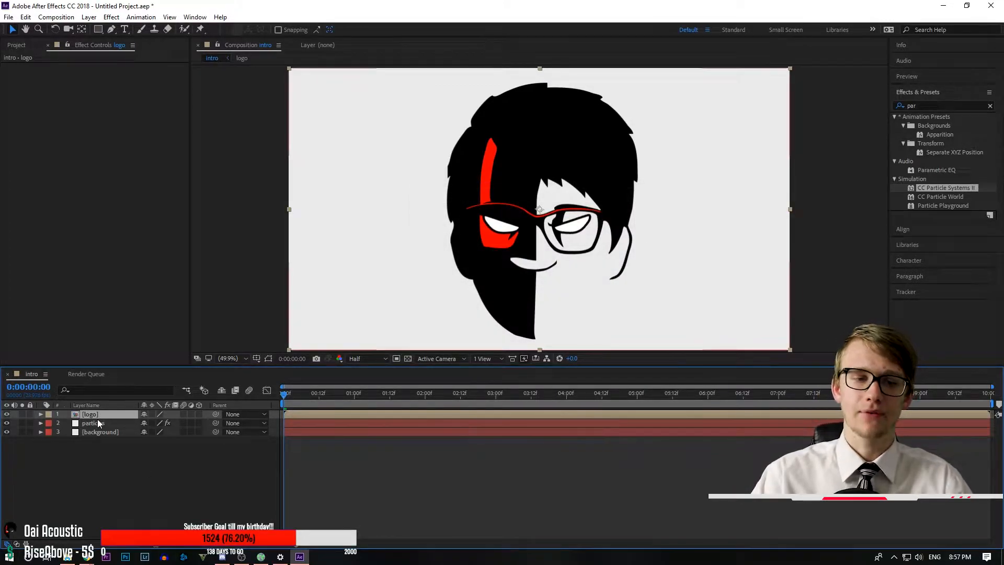
{"action": "left_click", "coordinate": [990, 106]}
{"action": "left_click", "coordinate": [48, 501]}
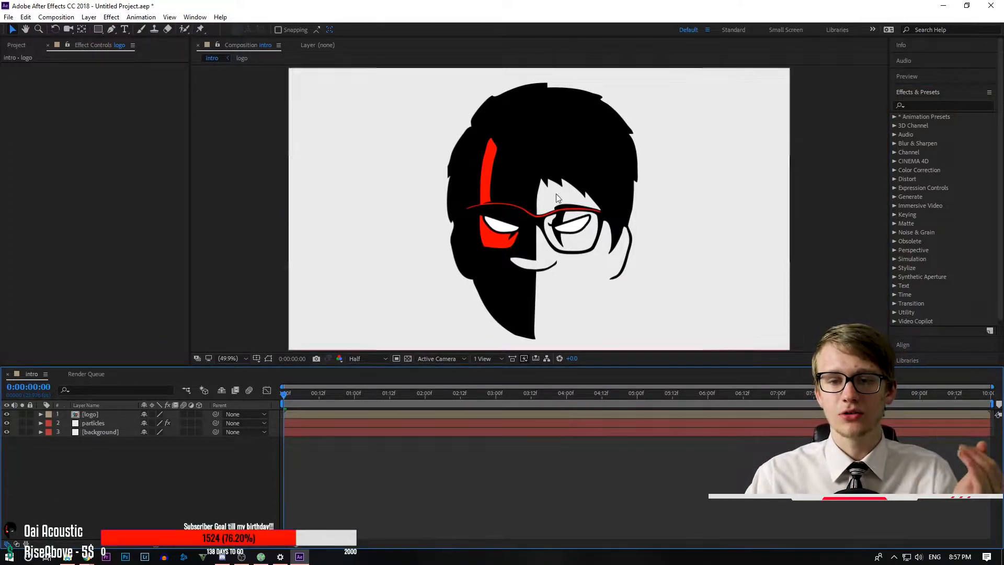
- Auto-trace the logo layer's current frame with the Luminance channel and show the resulting mask paths in the viewer
{"action": "left_click", "coordinate": [89, 20]}
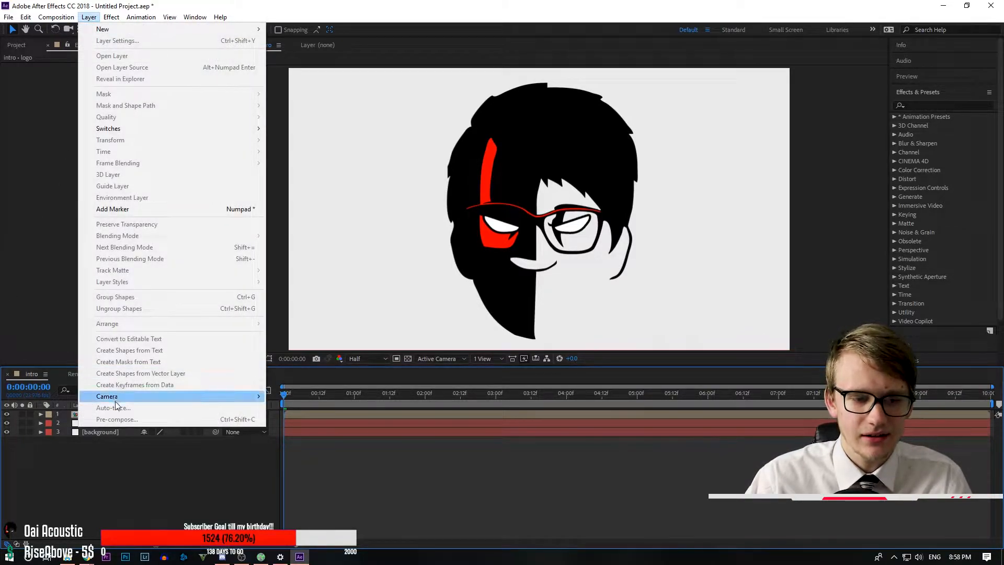
{"action": "left_click", "coordinate": [51, 457]}
{"action": "left_click", "coordinate": [85, 416]}
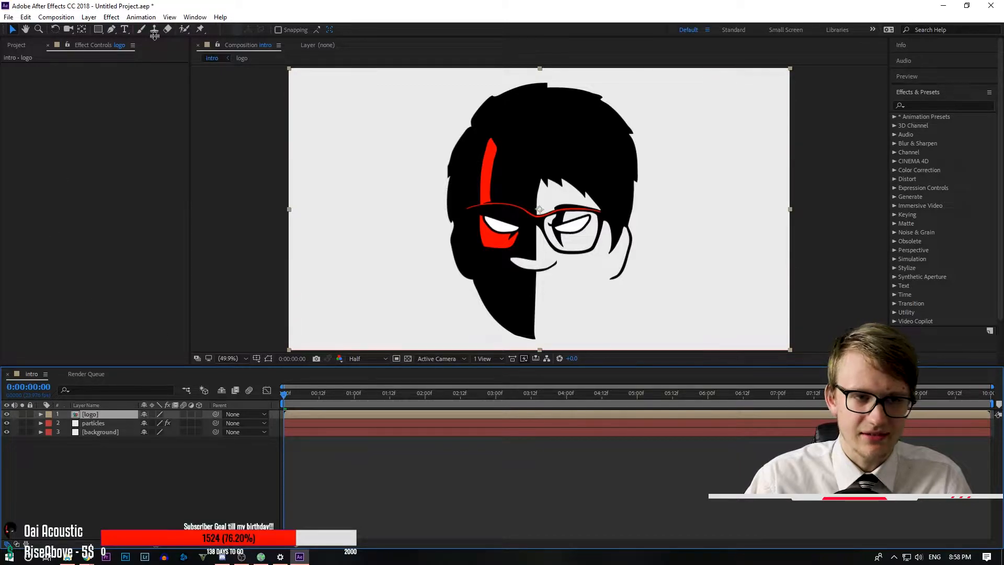
{"action": "left_click", "coordinate": [90, 21]}
{"action": "left_click", "coordinate": [112, 411]}
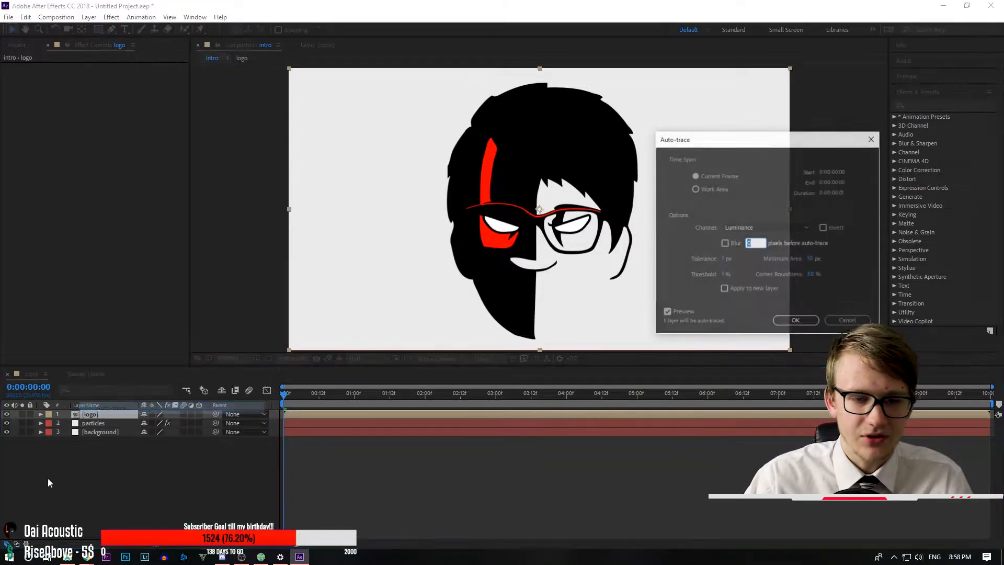
{"action": "mouse_move", "coordinate": [768, 147]}
{"action": "left_mouse_down"}
{"action": "mouse_move", "coordinate": [605, 106]}
{"action": "mouse_move", "coordinate": [683, 109]}
{"action": "left_mouse_up"}
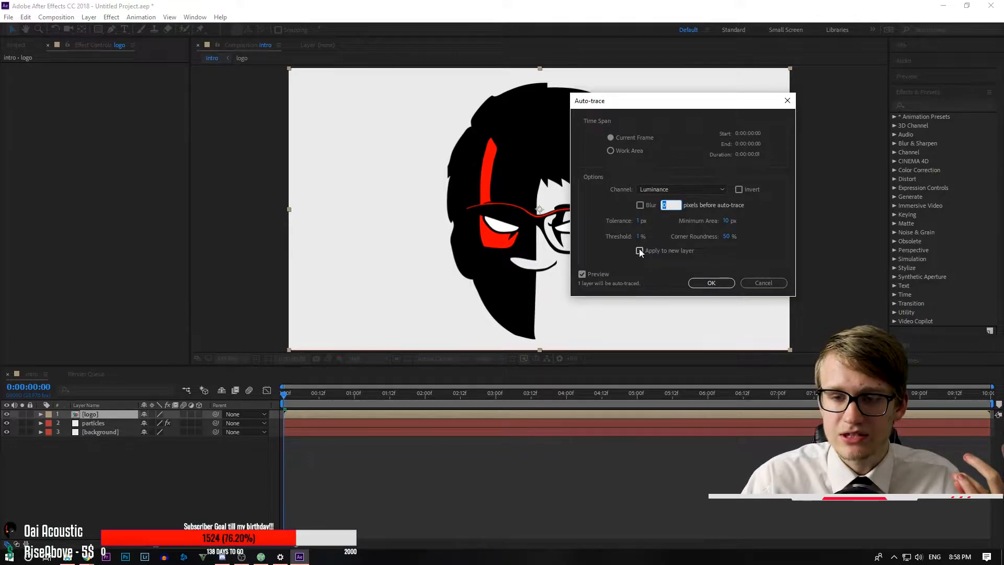
{"action": "left_click", "coordinate": [710, 284]}
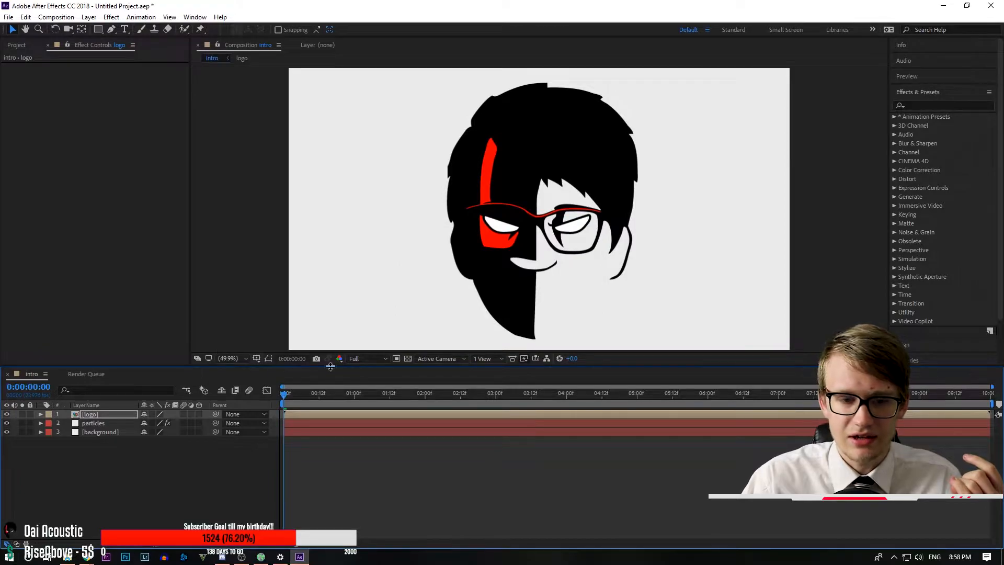
{"action": "left_click", "coordinate": [268, 359]}
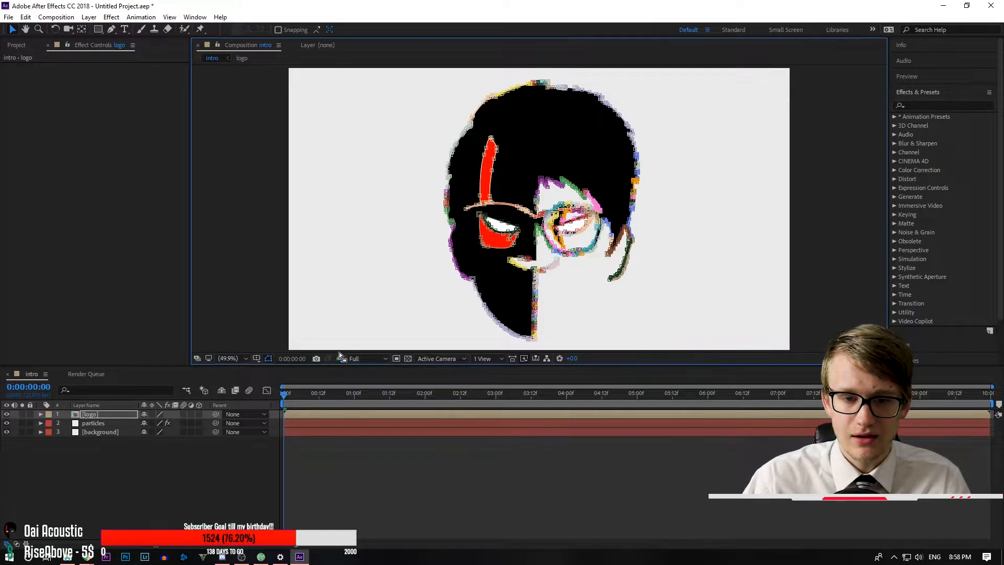
- Hide the mask and shape paths in the composition viewer so the logo shows without its traced outlines
{"action": "left_click", "coordinate": [270, 358]}
{"action": "left_click", "coordinate": [270, 358]}
{"action": "left_click", "coordinate": [269, 358]}
{"action": "left_click", "coordinate": [270, 359]}
{"action": "left_click", "coordinate": [270, 358]}
{"action": "left_click", "coordinate": [270, 359]}
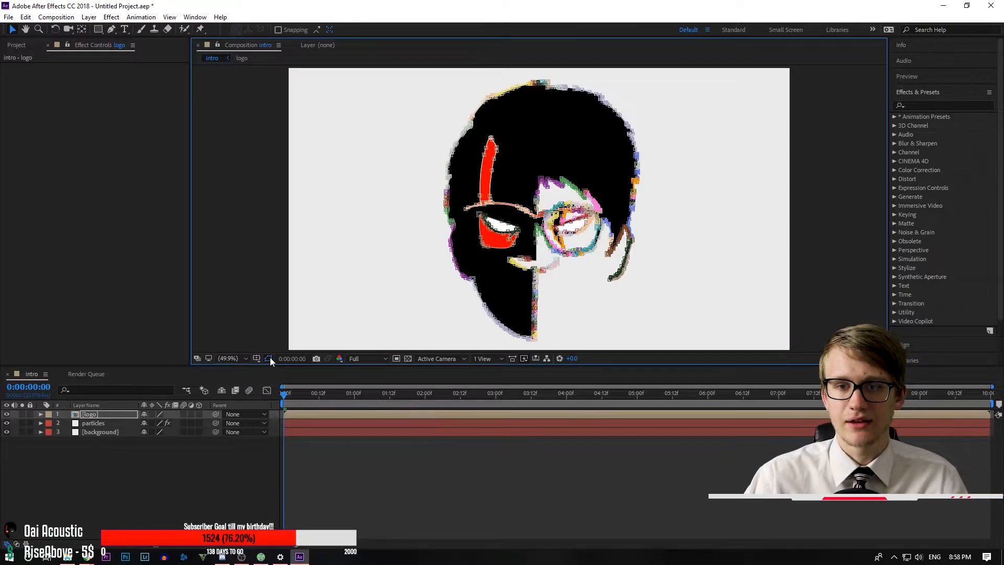
{"action": "left_click", "coordinate": [270, 358]}
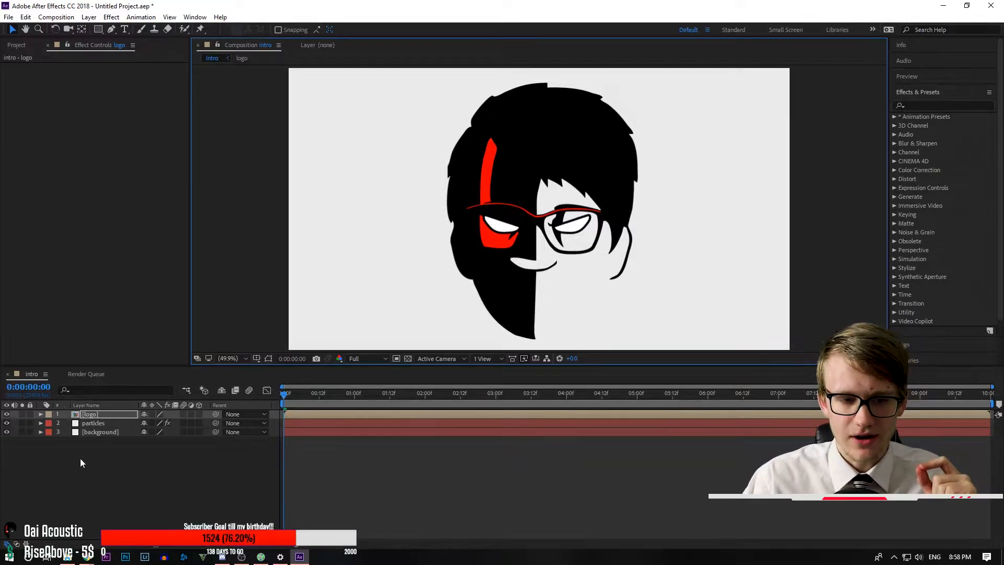
- Find the Video Copilot Saber effect and apply it to the logo layer
{"action": "left_click", "coordinate": [96, 415]}
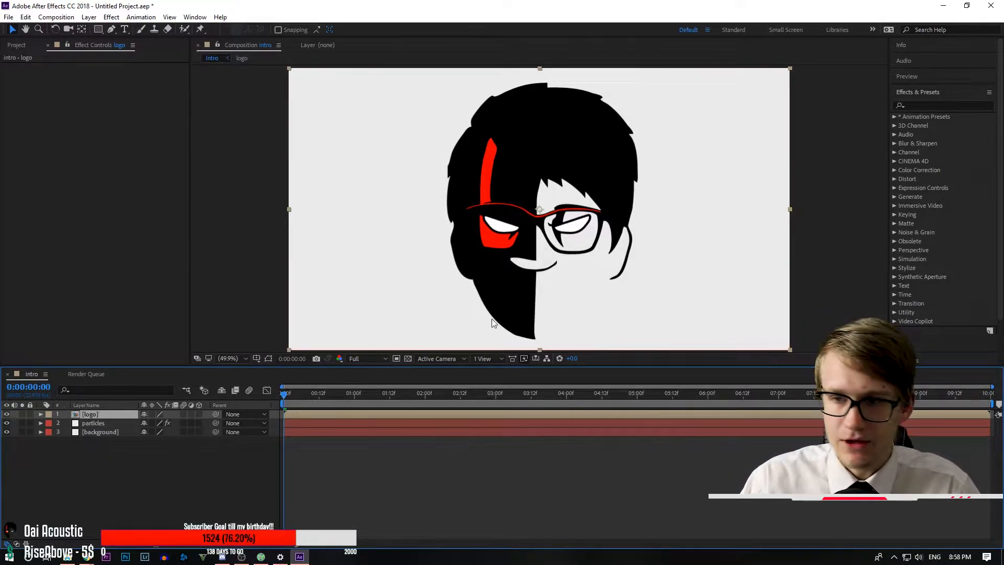
{"action": "left_click", "coordinate": [922, 105]}
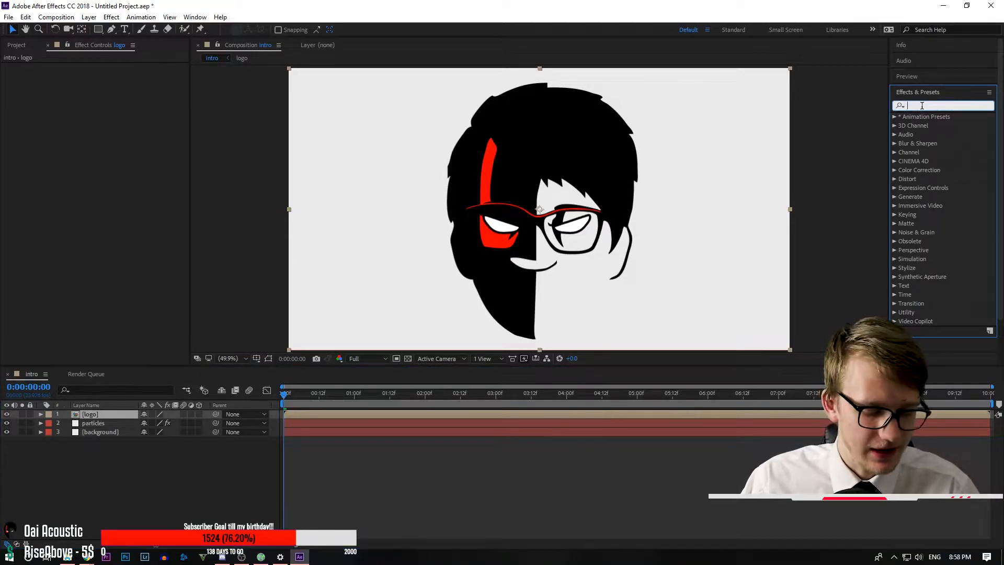
{"action": "type", "text": "saber"}
{"action": "left_click_drag", "start_coordinate": [924, 126], "coordinate": [90, 415]}
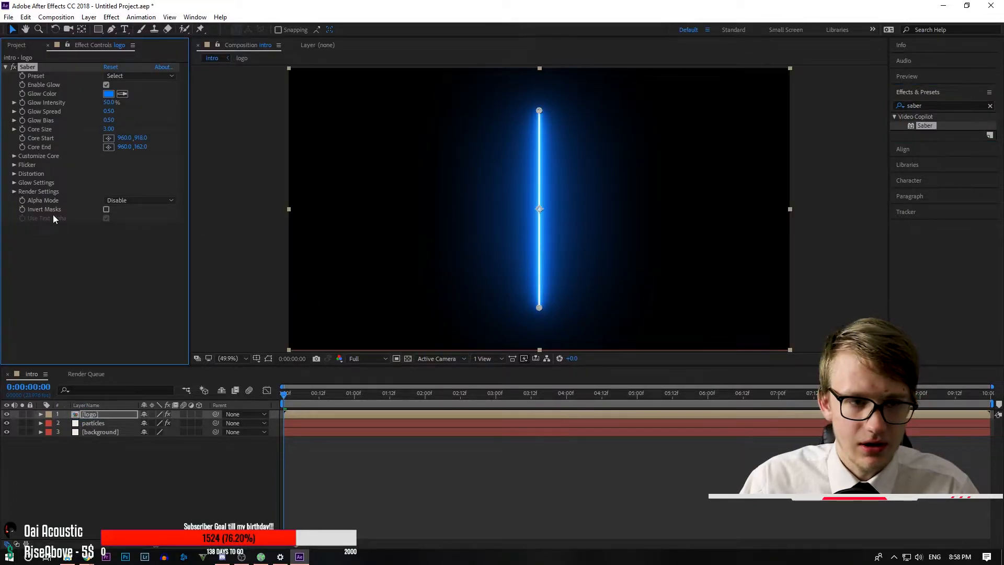
- Set Saber's core type to Layer Masks so the glow follows the logo's traced outlines
{"action": "left_click", "coordinate": [14, 156]}
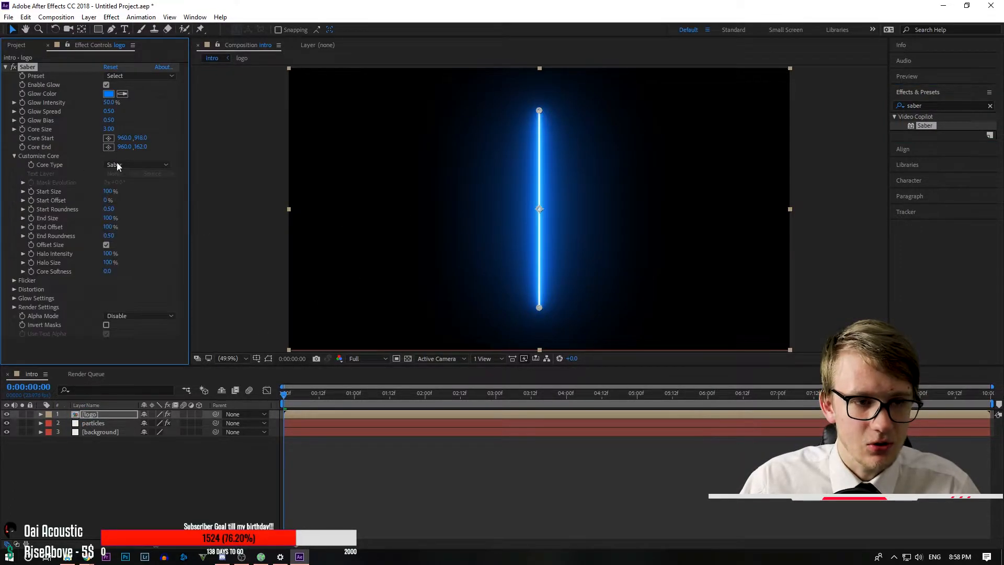
{"action": "left_click", "coordinate": [124, 165]}
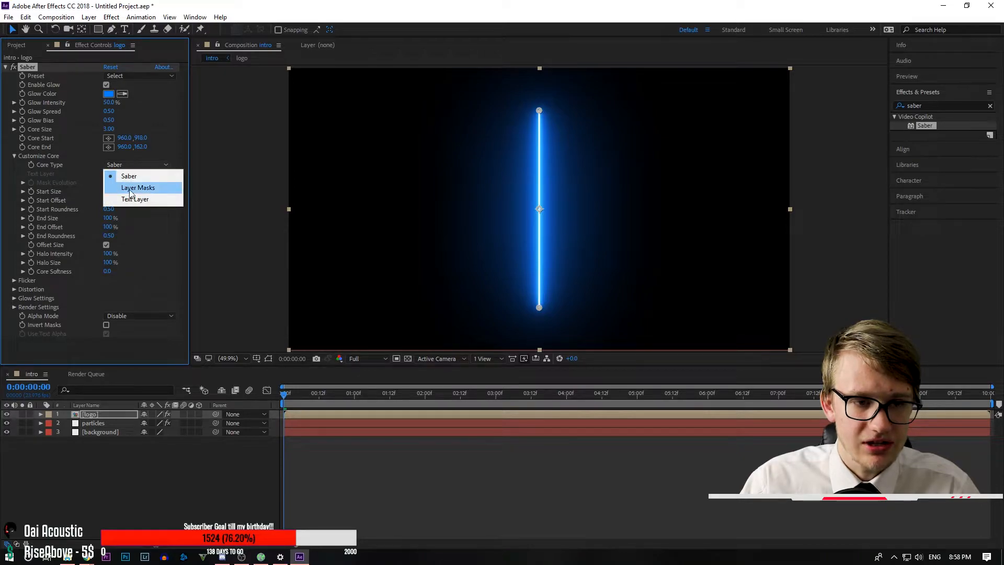
{"action": "left_click", "coordinate": [131, 187]}
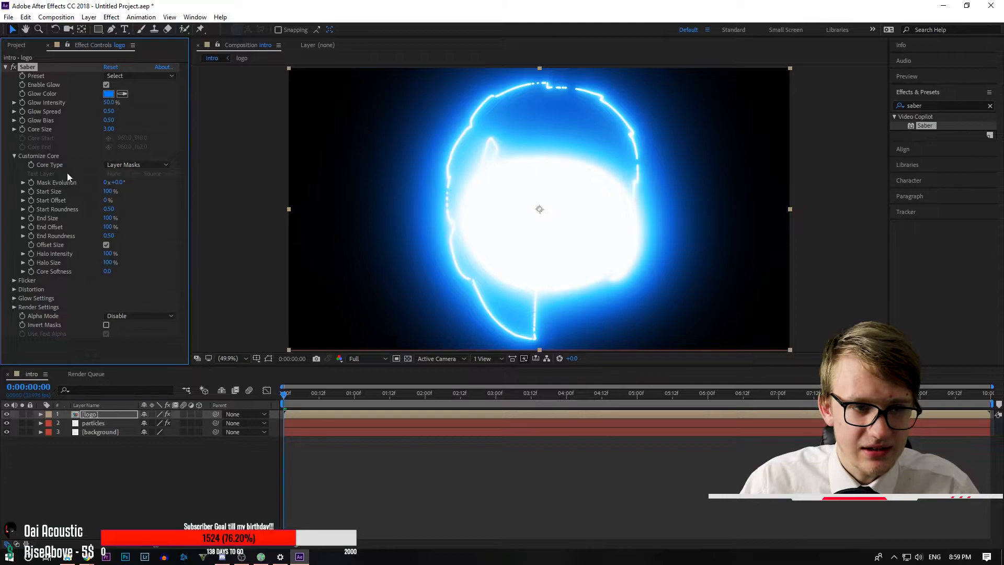
{"action": "left_click", "coordinate": [15, 157]}
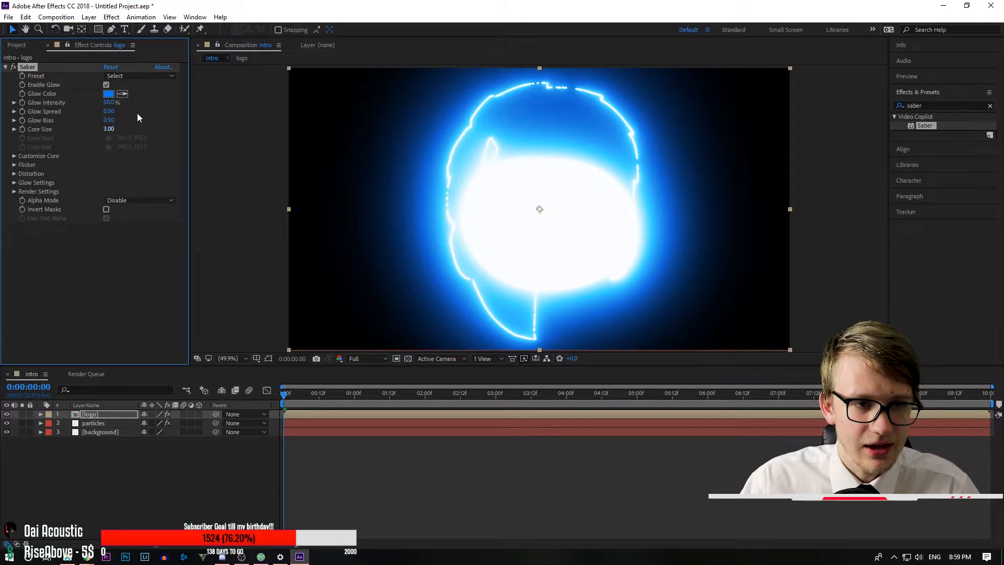
- Apply Saber's Arc Reactor preset and set its glow color to pure red, FF0000
{"action": "left_click", "coordinate": [131, 76]}
{"action": "left_click", "coordinate": [171, 40]}
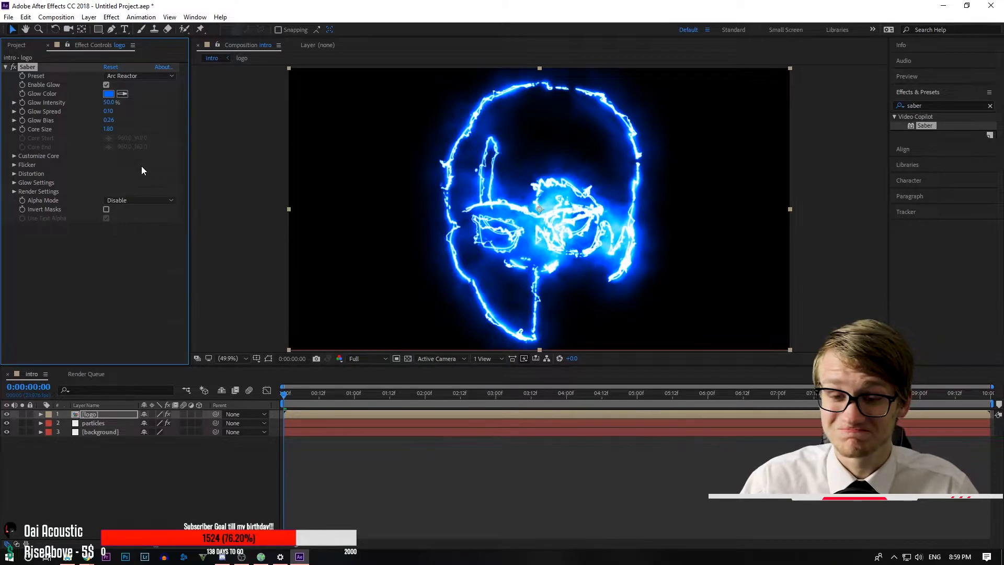
{"action": "left_click", "coordinate": [108, 94]}
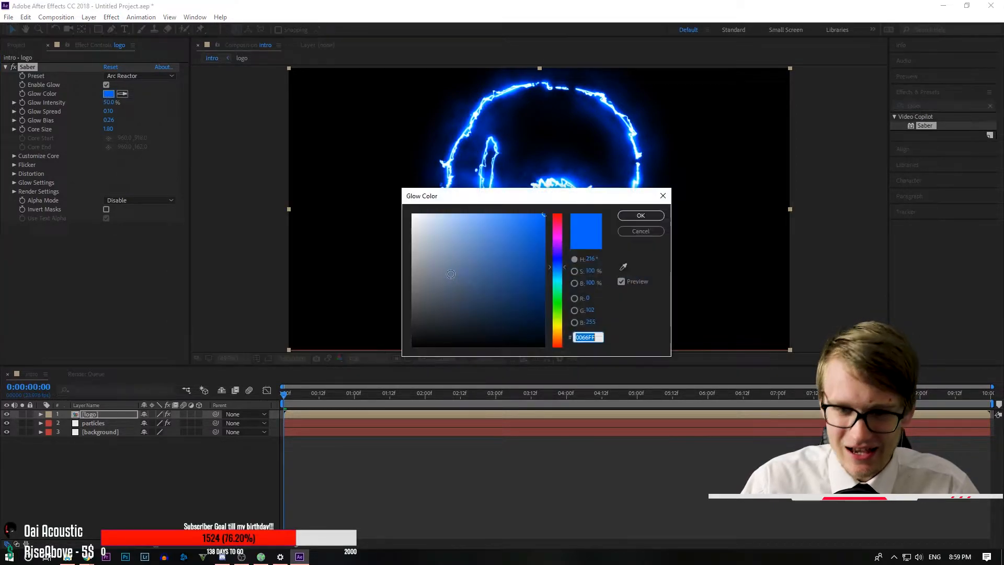
{"action": "left_click_drag", "start_coordinate": [557, 233], "coordinate": [558, 214]}
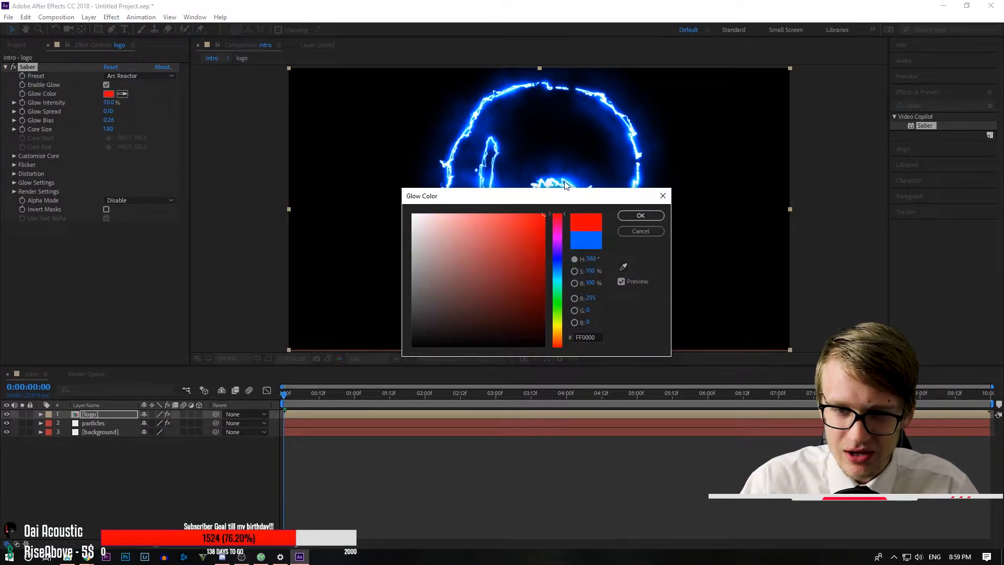
{"action": "left_click", "coordinate": [641, 216]}
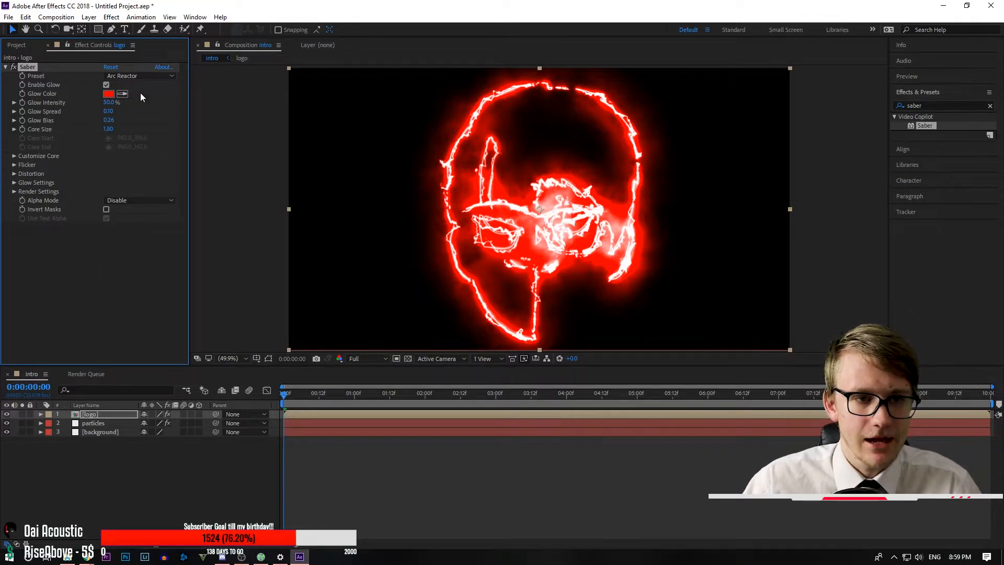
- Try black, 000000, as the Saber glow color and return it to red, FF0000
{"action": "left_click", "coordinate": [109, 94]}
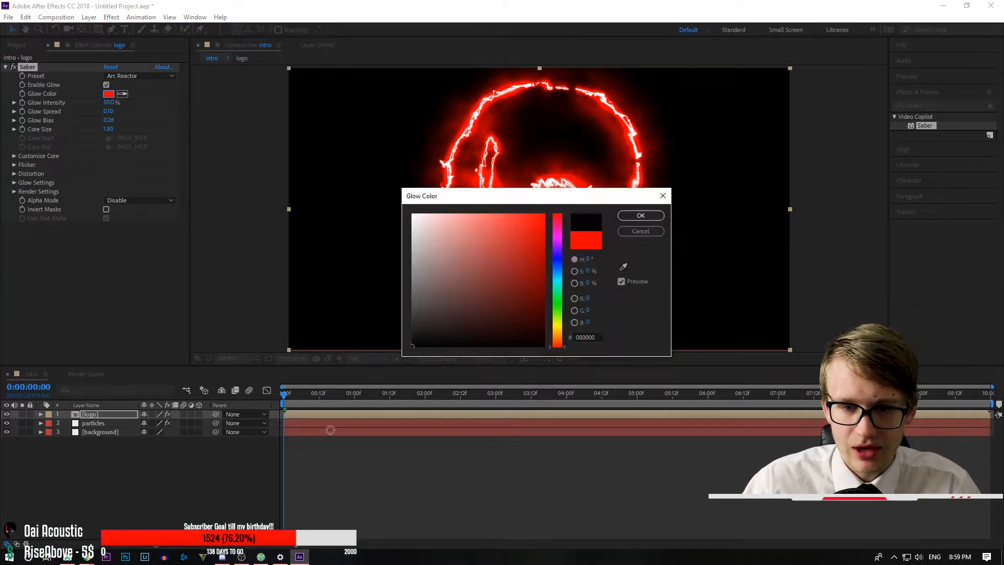
{"action": "left_click", "coordinate": [637, 214]}
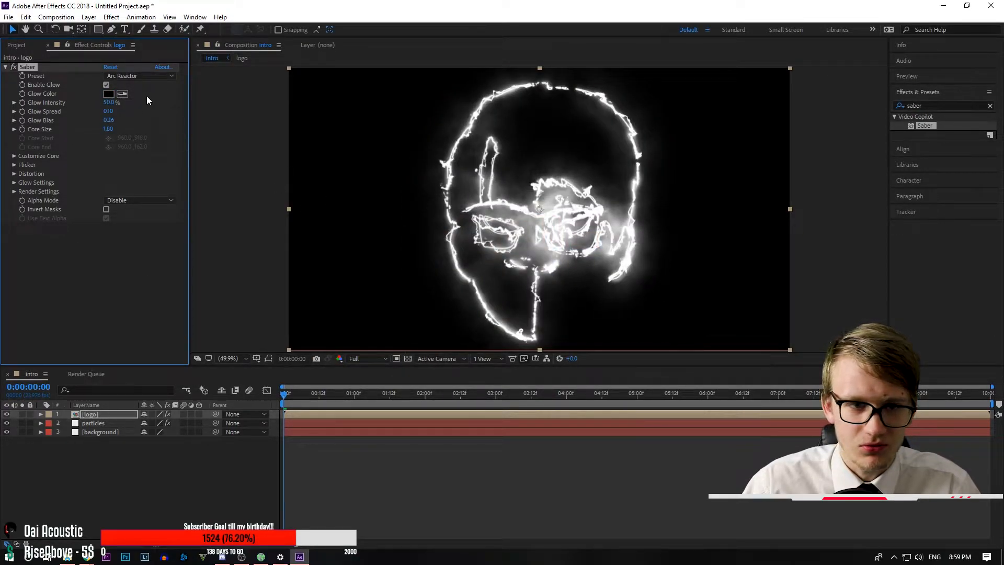
{"action": "left_click", "coordinate": [108, 94]}
{"action": "type", "text": "ff0000"}
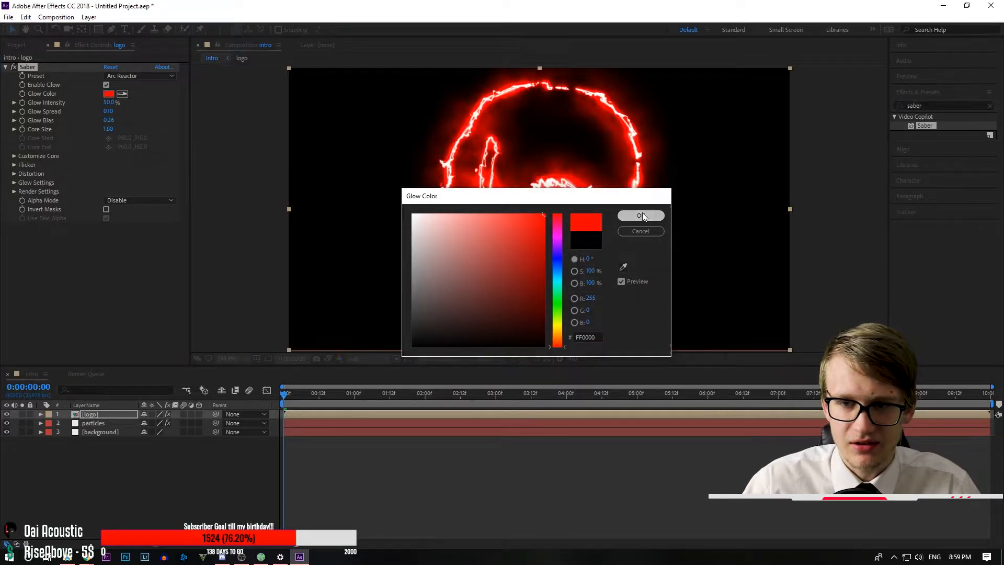
{"action": "left_click", "coordinate": [641, 216]}
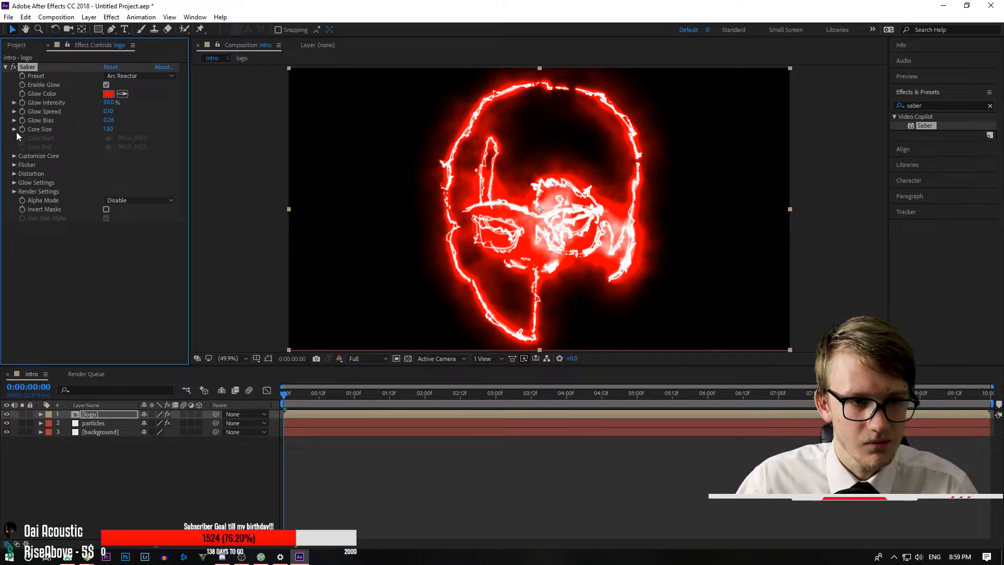
- Try a Saber core size of 1 and settle on 1.2
{"action": "left_click", "coordinate": [109, 129]}
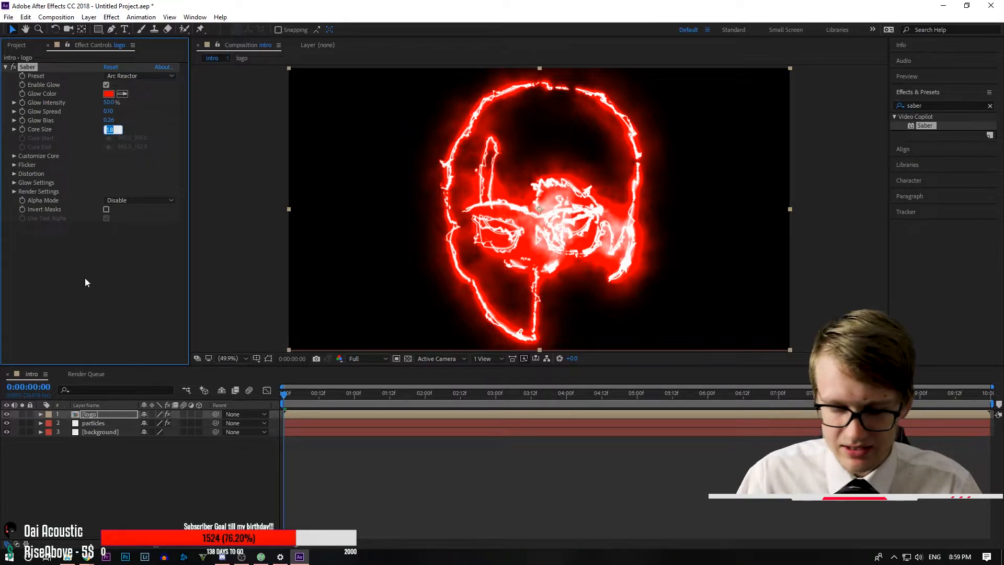
{"action": "type", "text": "1"}
{"action": "key", "text": "Return"}
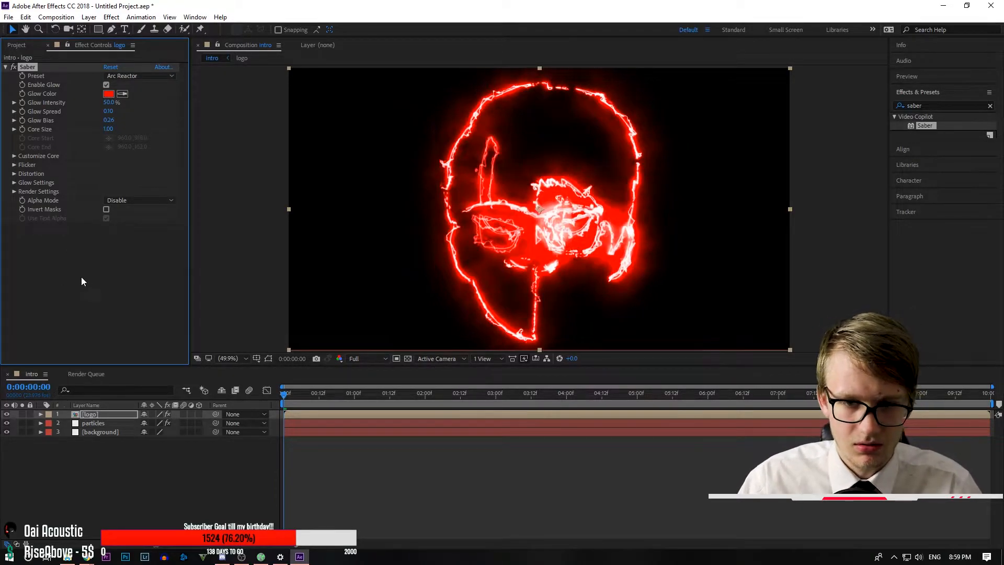
{"action": "left_click", "coordinate": [107, 129]}
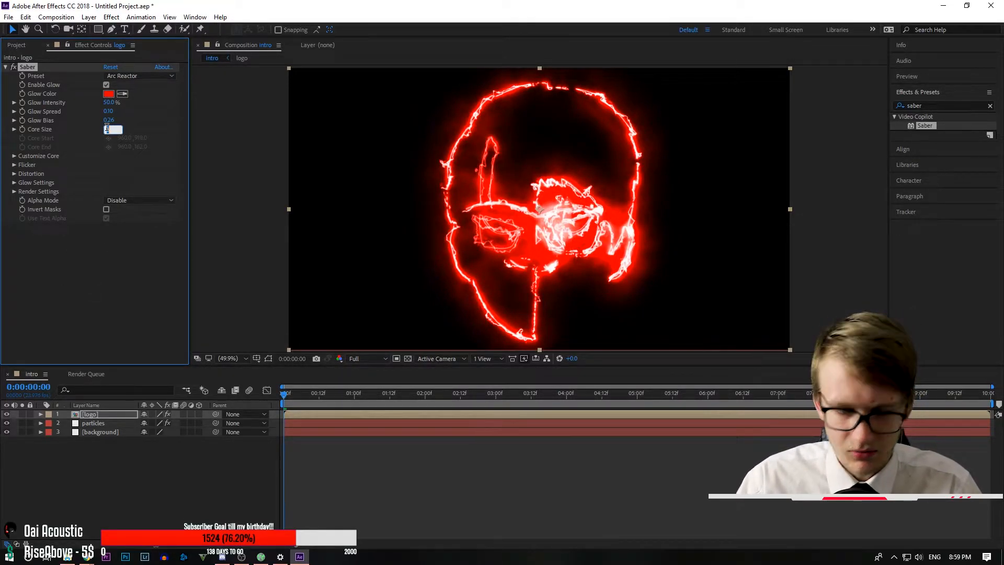
{"action": "type", "text": "1.2"}
{"action": "key", "text": "Return"}
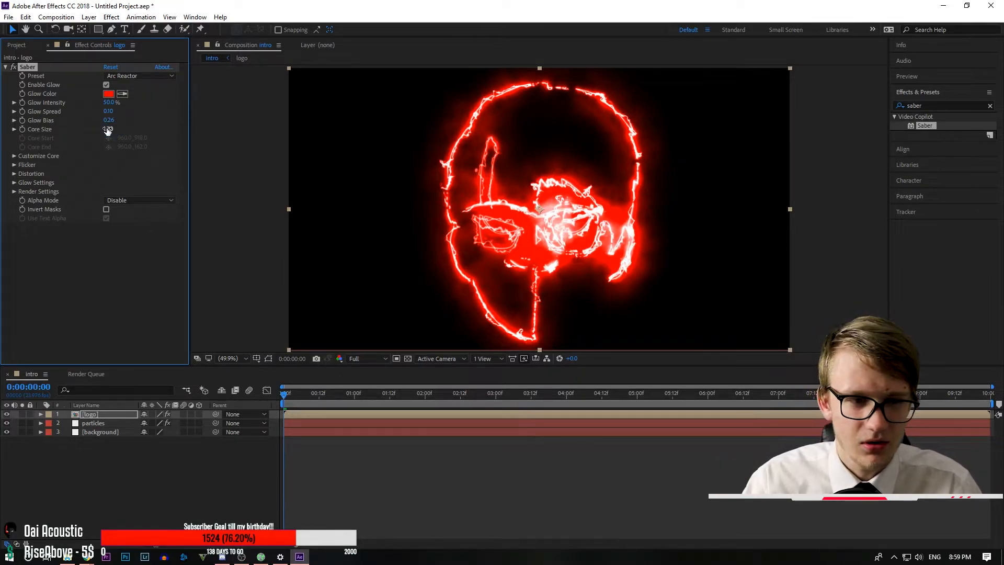
- Reduce Saber's core distortion amount, trying 20 and settling on 17, and collapse the core distortion settings
{"action": "left_click", "coordinate": [14, 174]}
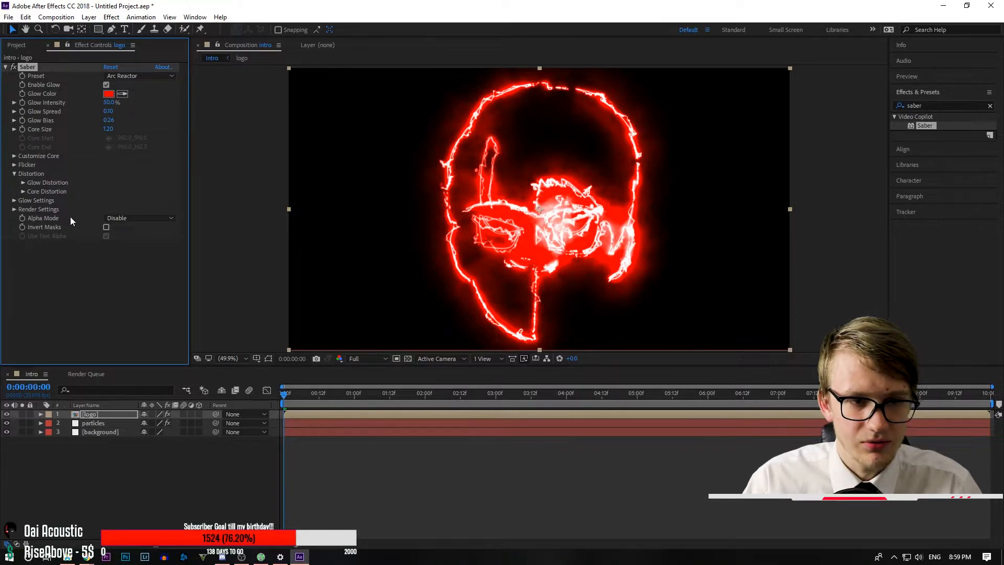
{"action": "left_click", "coordinate": [22, 192]}
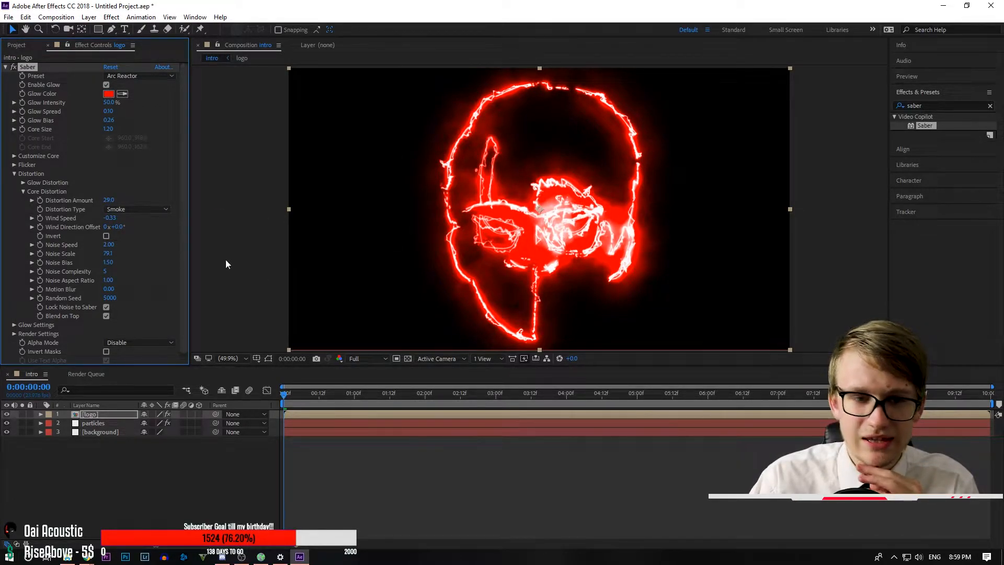
{"action": "left_click", "coordinate": [109, 200]}
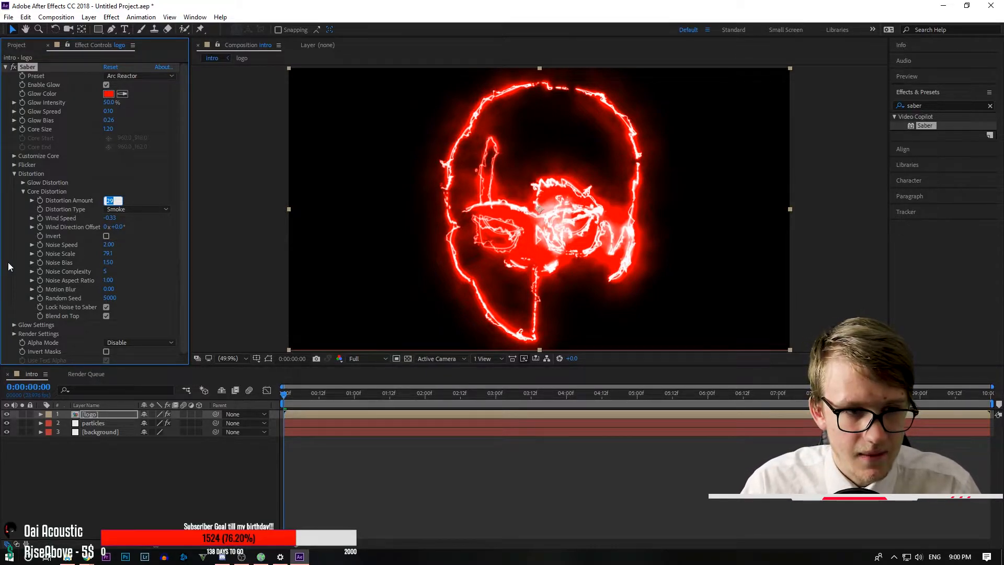
{"action": "type", "text": "20"}
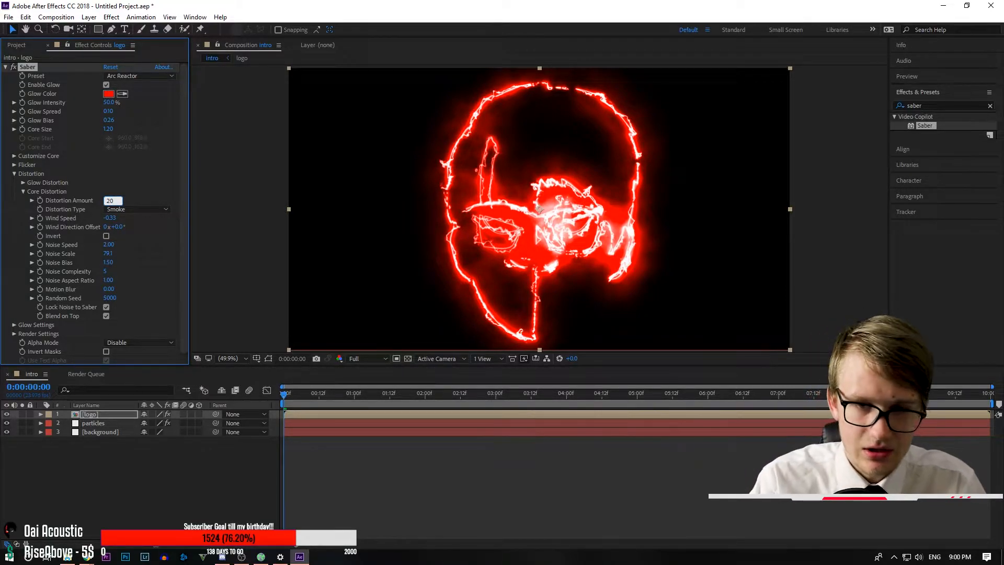
{"action": "key", "text": "Return"}
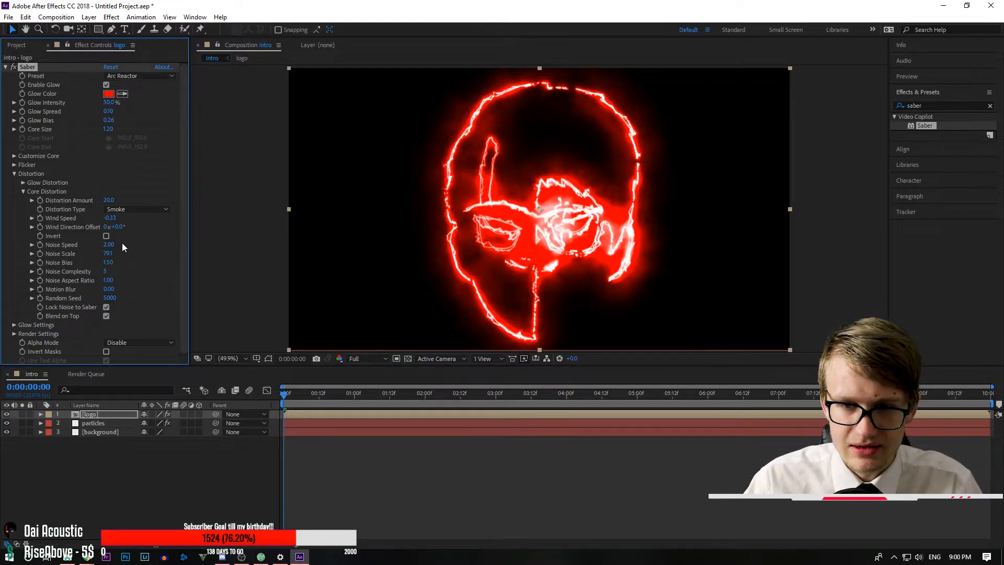
{"action": "left_click", "coordinate": [109, 200]}
{"action": "key", "text": "Return"}
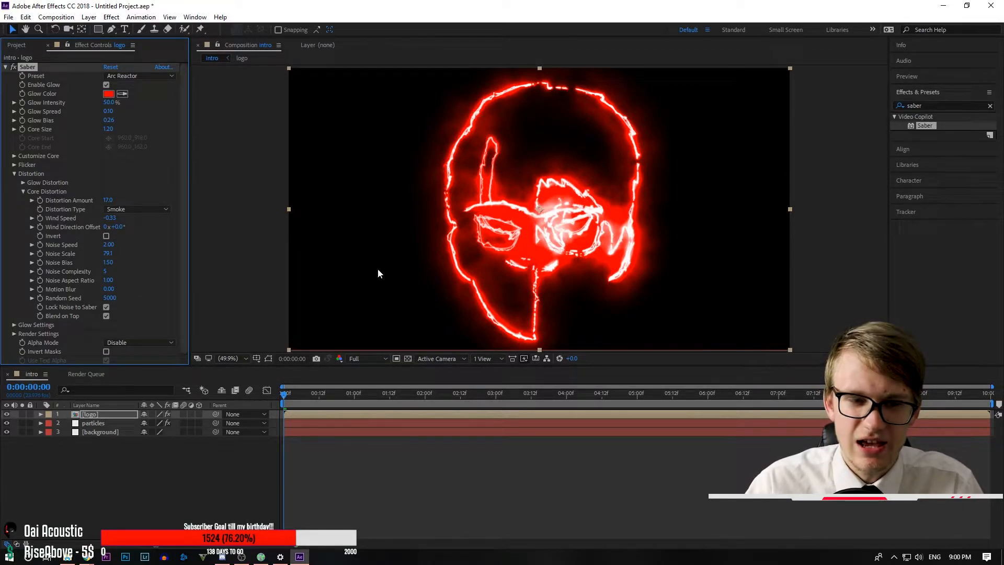
{"action": "left_click", "coordinate": [23, 191]}
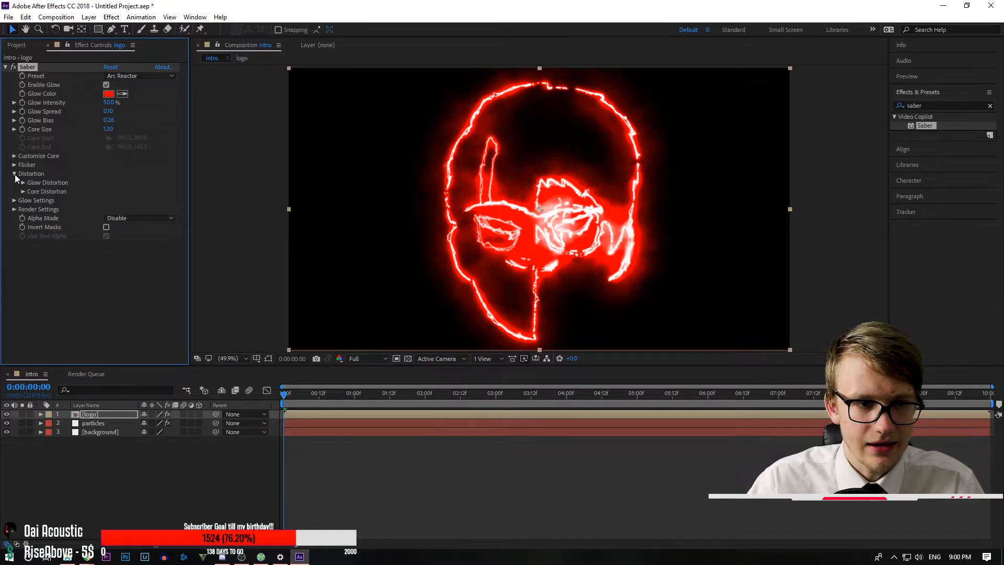
- Add an End Offset keyframe of 100% at 0:00:02:00 in Saber's core customization settings
{"action": "left_click", "coordinate": [15, 156]}
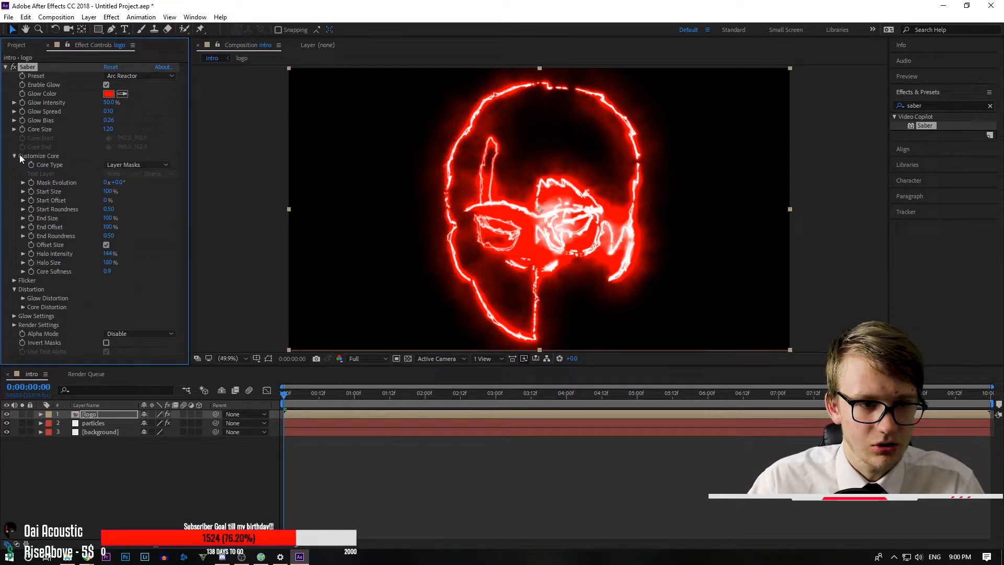
{"action": "left_click_drag", "start_coordinate": [281, 396], "coordinate": [425, 391]}
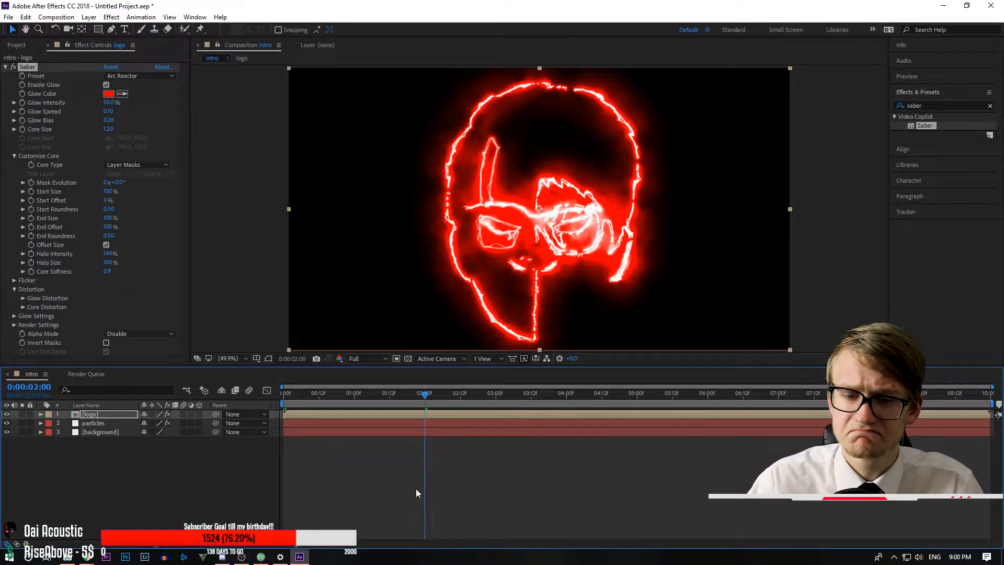
{"action": "mouse_move", "coordinate": [426, 394]}
{"action": "left_mouse_down"}
{"action": "mouse_move", "coordinate": [498, 396]}
{"action": "mouse_move", "coordinate": [427, 395]}
{"action": "left_mouse_up"}
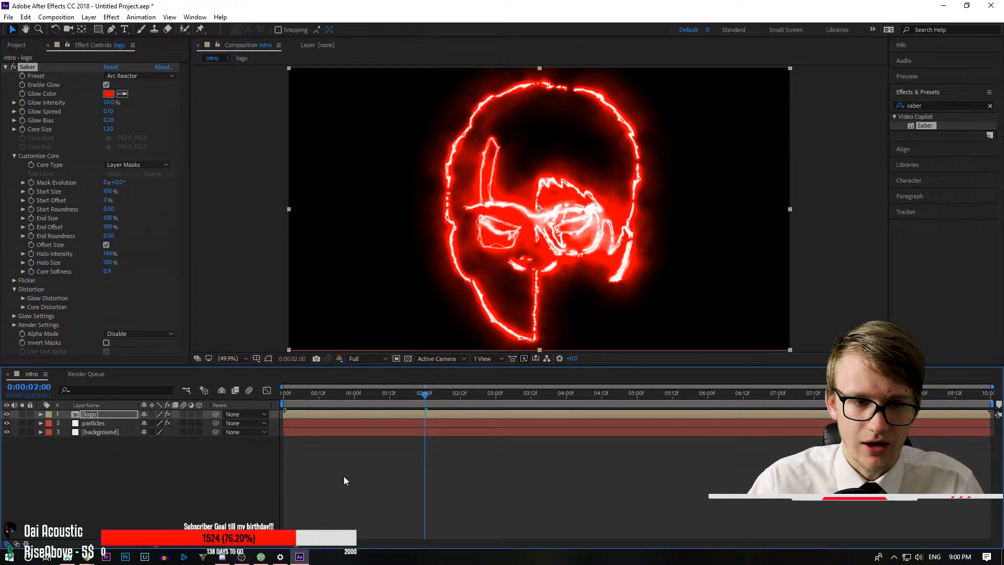
{"action": "left_click", "coordinate": [32, 227]}
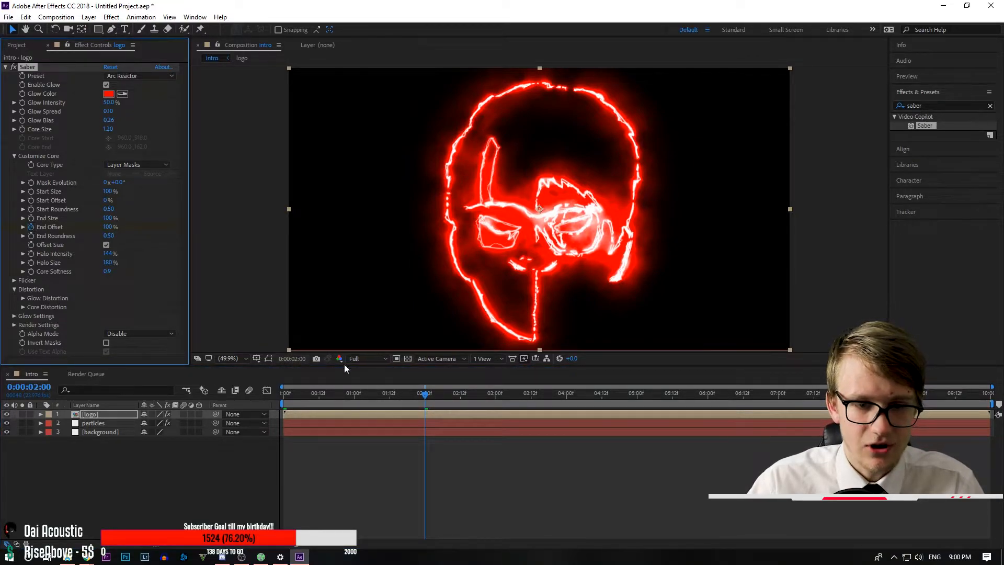
- Set Saber's End Offset to 0% at the start of the composition and play back the logo draw-on
{"action": "left_click_drag", "start_coordinate": [425, 393], "coordinate": [252, 387]}
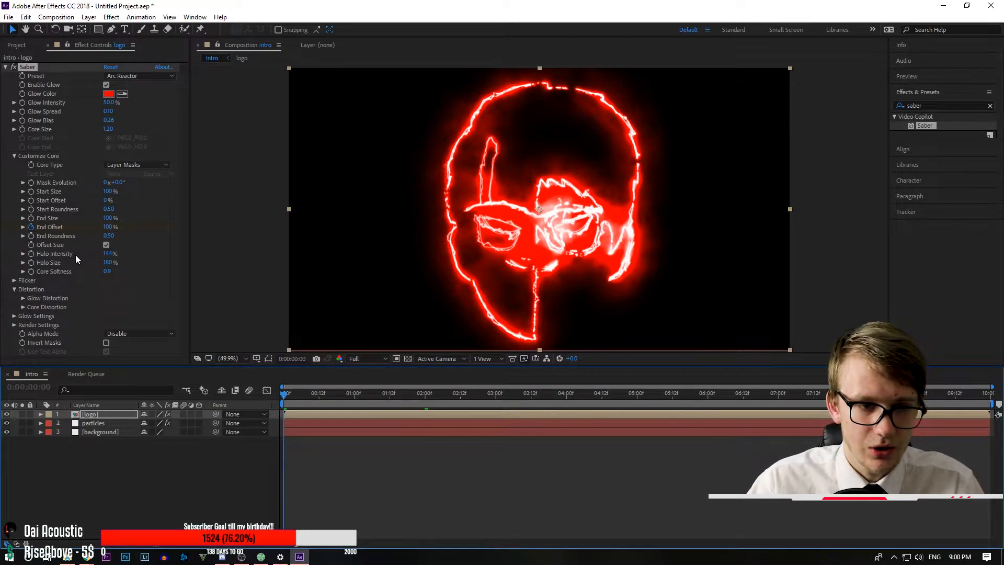
{"action": "key", "text": "space"}
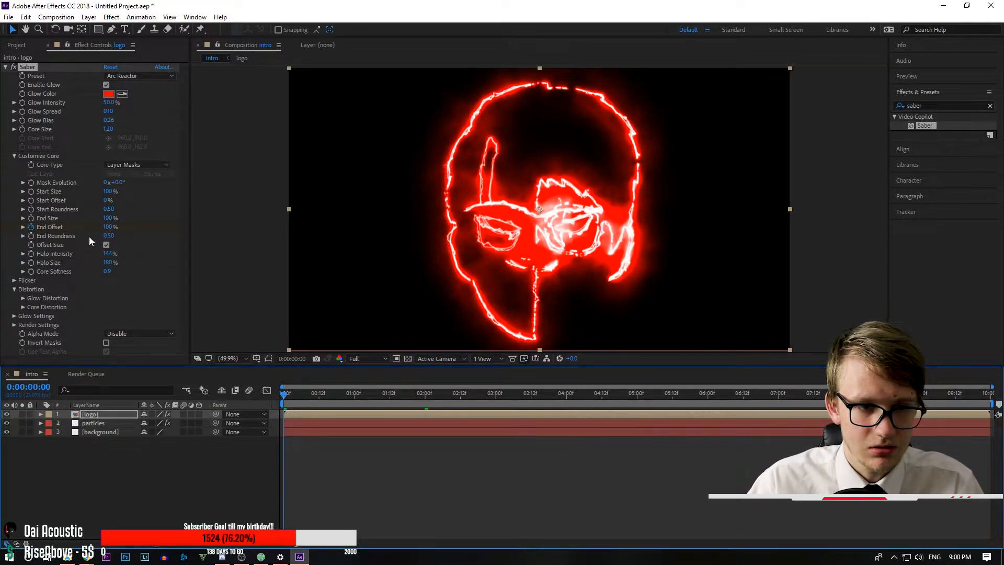
{"action": "left_click", "coordinate": [107, 227]}
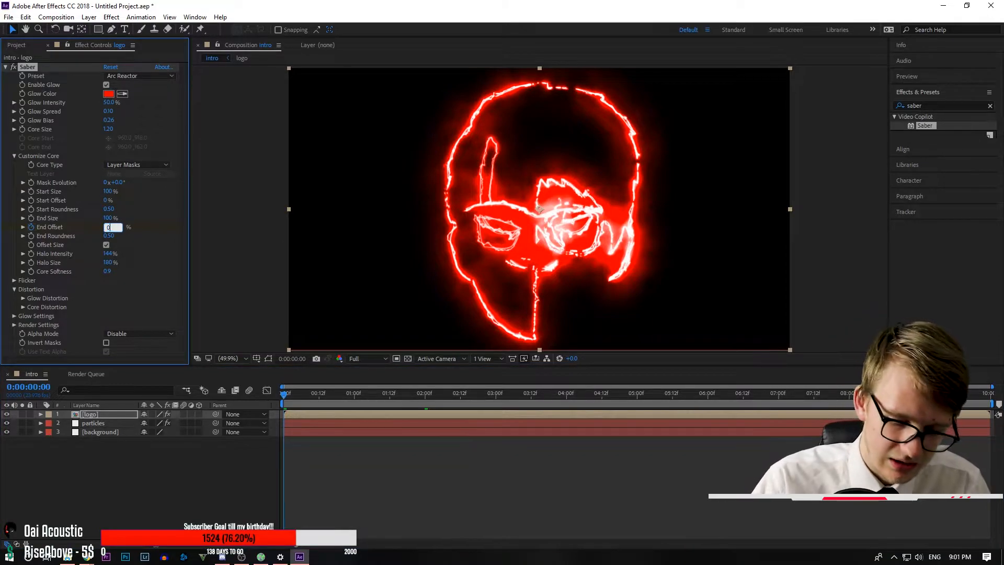
{"action": "type", "text": "0"}
{"action": "key", "text": "Return"}
{"action": "key", "text": "space"}
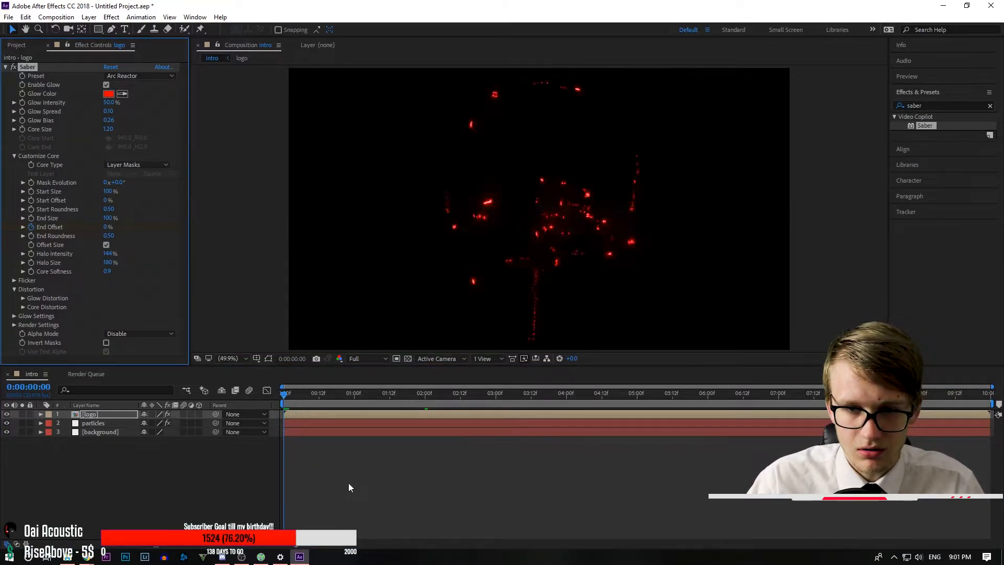
{"action": "left_click", "coordinate": [297, 393]}
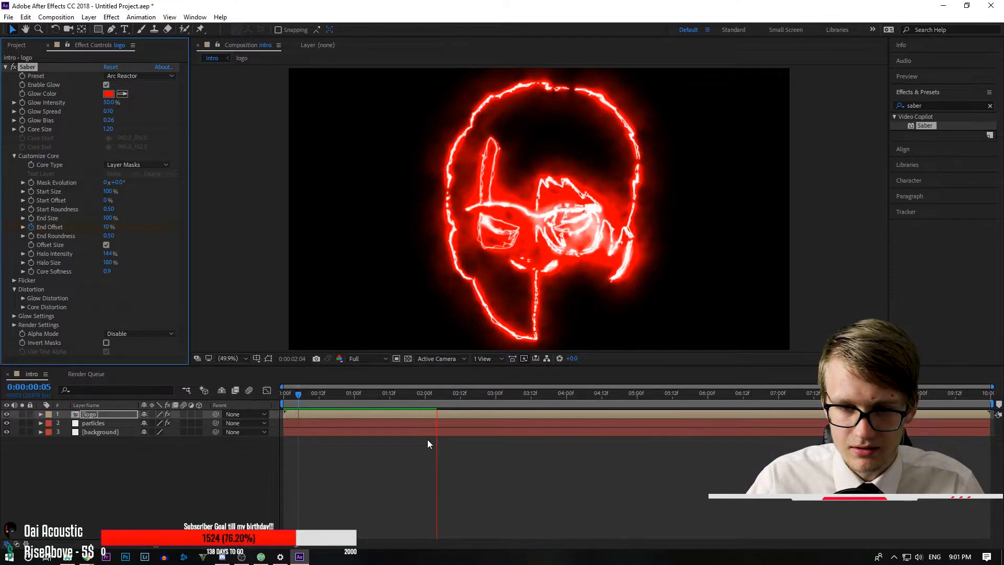
{"action": "key", "text": "space"}
{"action": "key", "text": "space"}
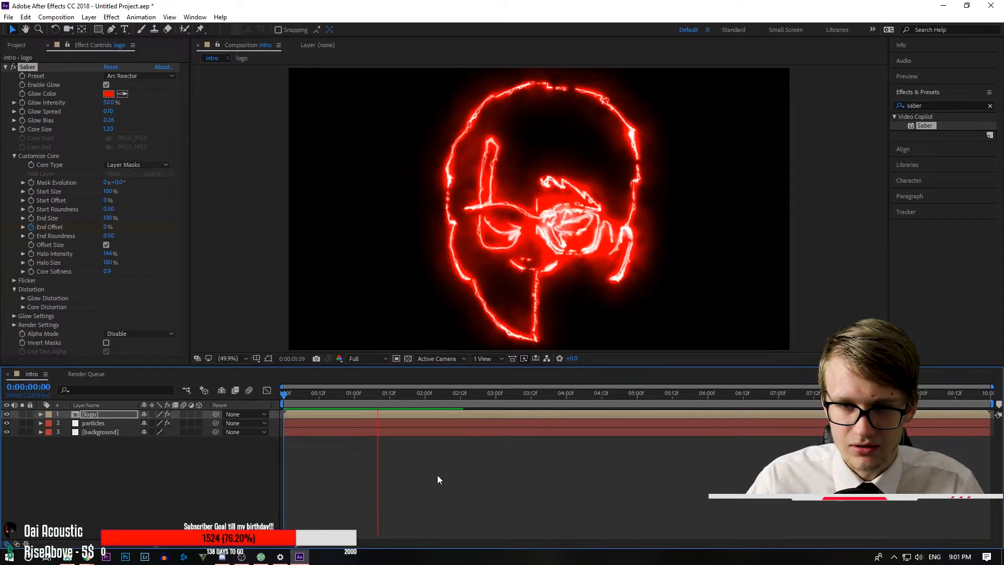
- Try a slower draw-on with End Offset keyframed at 100% at 0:00:03:00 and 0% at 0:00:00:00
{"action": "left_click", "coordinate": [479, 400]}
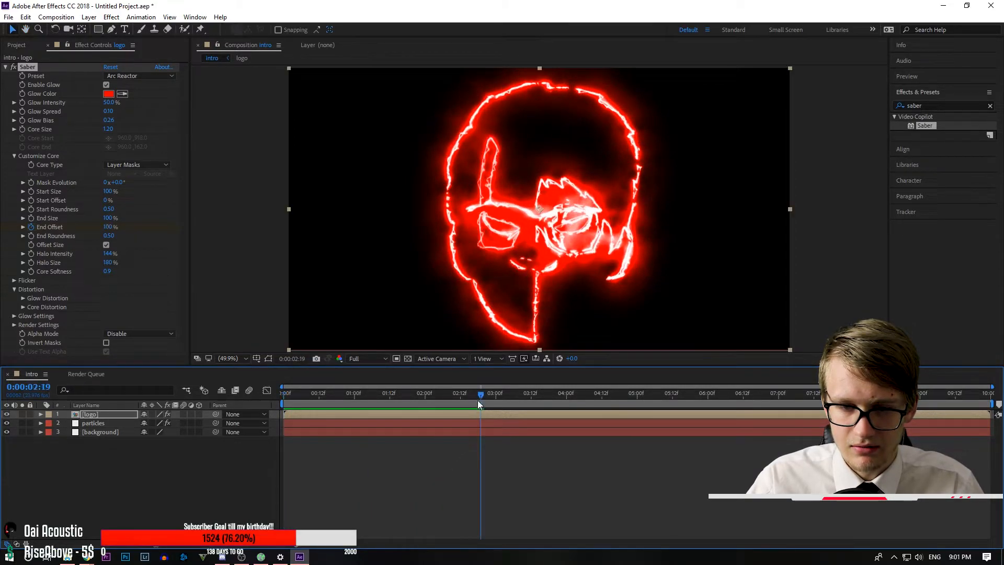
{"action": "left_click_drag", "start_coordinate": [482, 393], "coordinate": [496, 394]}
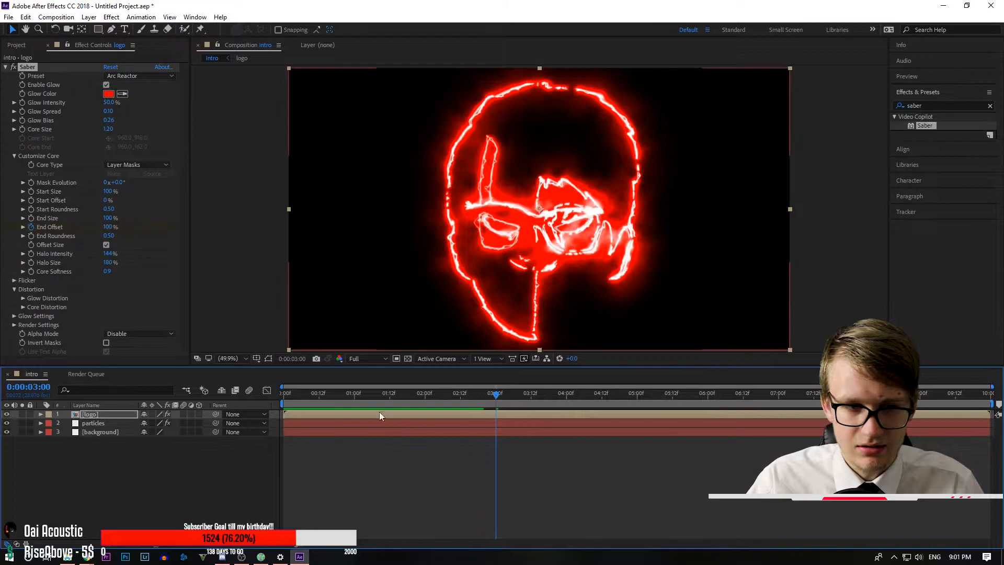
{"action": "left_click", "coordinate": [32, 228]}
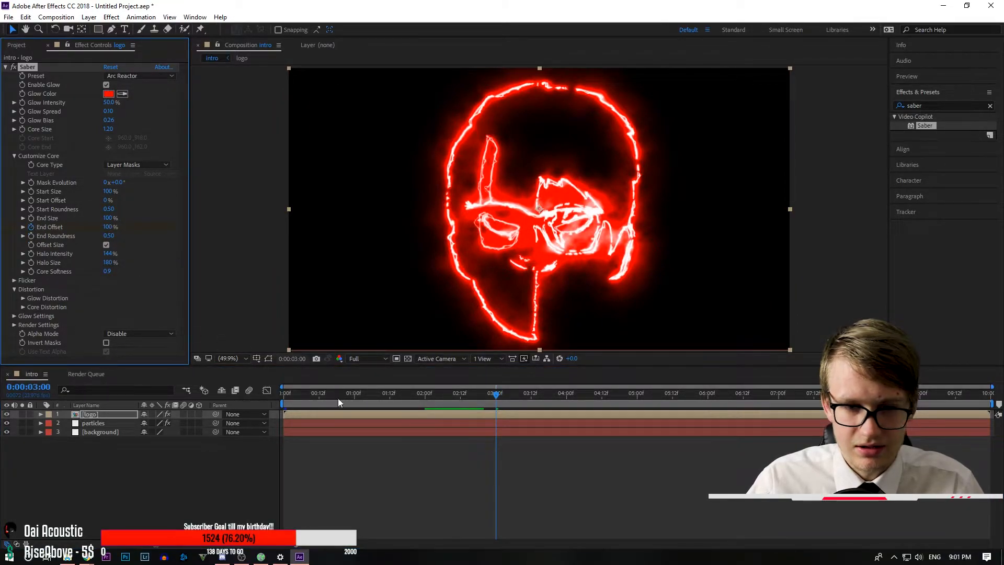
{"action": "key", "text": "Home"}
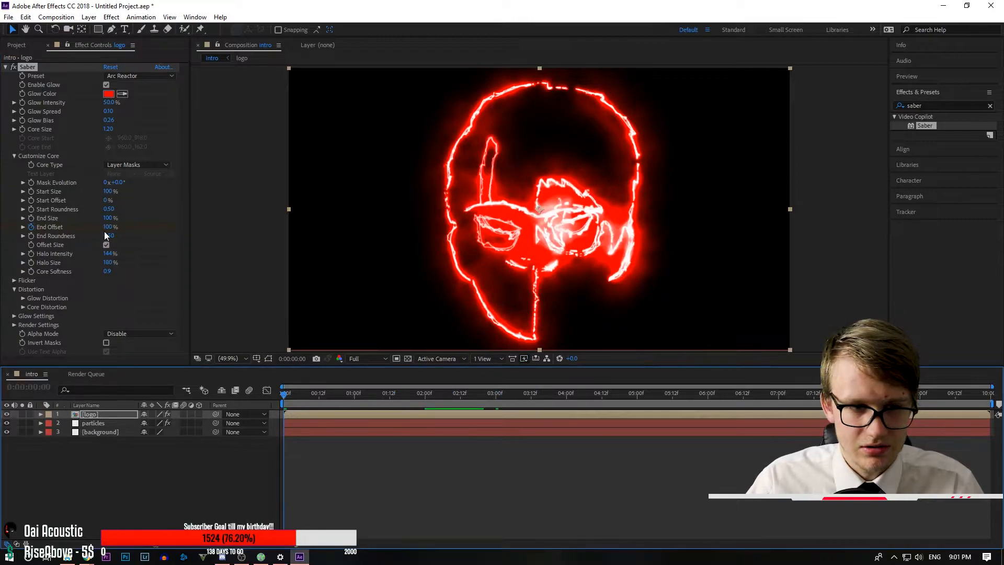
{"action": "left_click_drag", "start_coordinate": [108, 227], "coordinate": [3, 228]}
{"action": "key", "text": "space"}
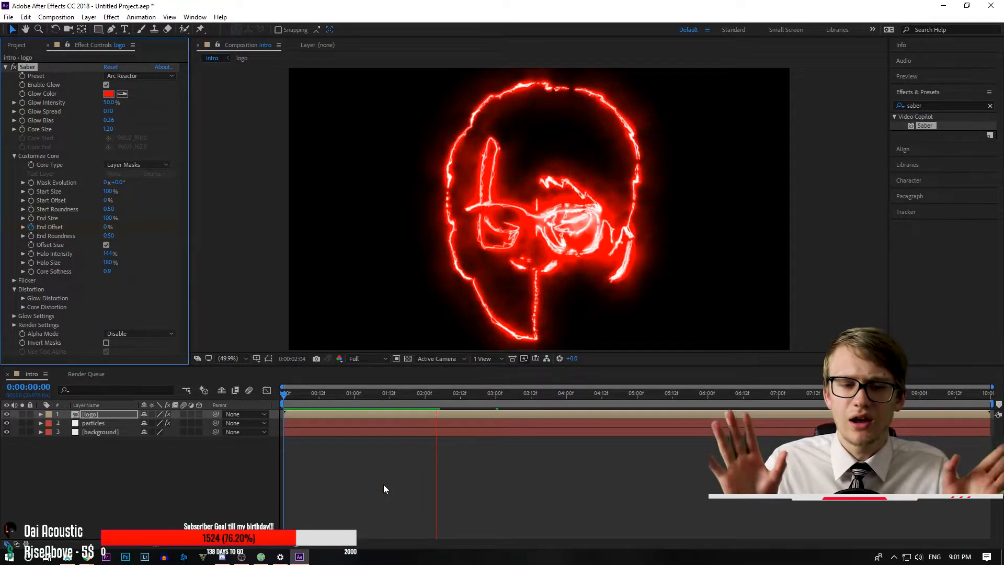
- Lower the composition preview resolution to Half and play back the draw-on animation from the start
{"action": "key", "text": "space"}
{"action": "left_click", "coordinate": [369, 358]}
{"action": "left_click", "coordinate": [361, 395]}
{"action": "key", "text": "space"}
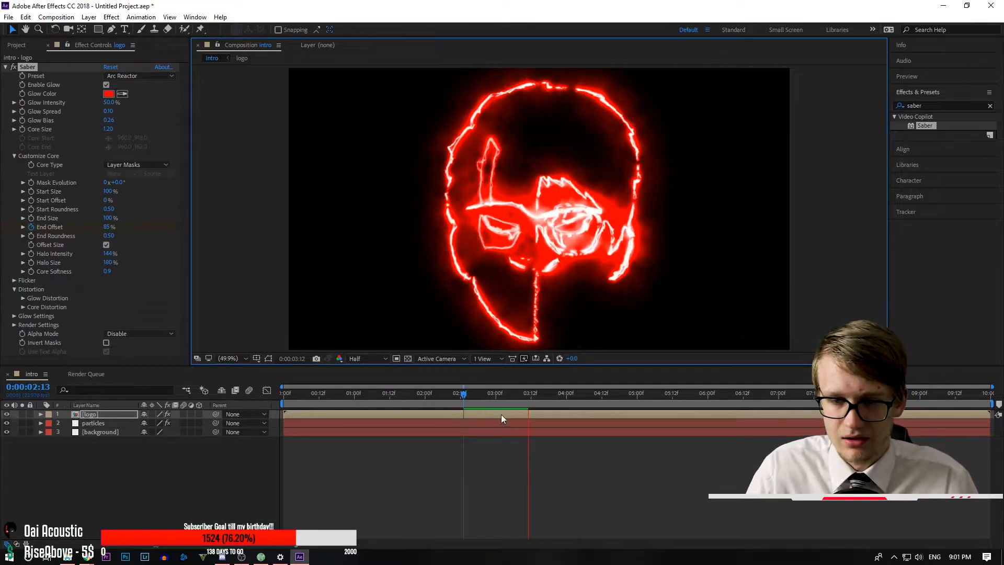
{"action": "left_click_drag", "start_coordinate": [362, 397], "coordinate": [168, 398]}
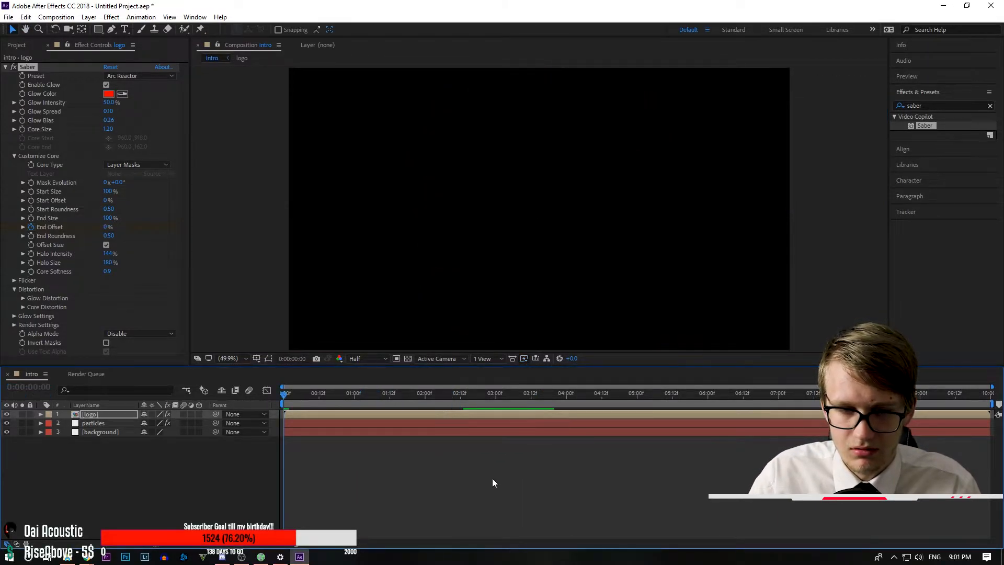
{"action": "key", "text": "space"}
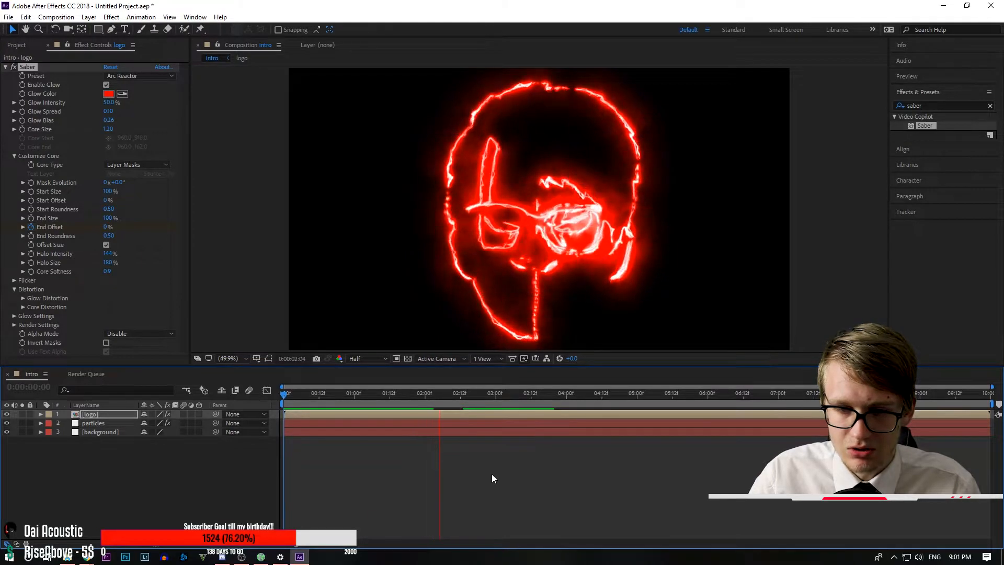
{"action": "key", "text": "space"}
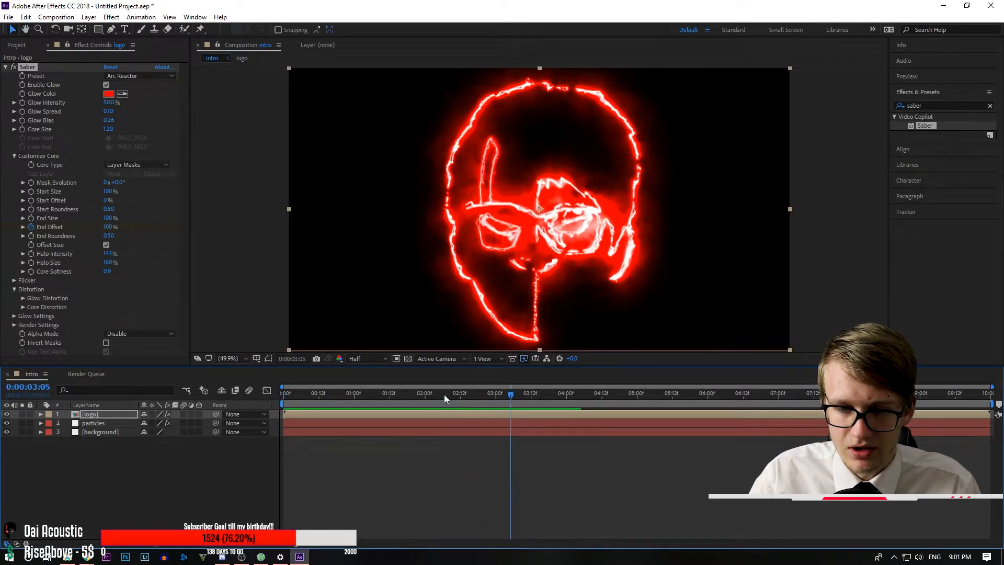
{"action": "key", "text": "space"}
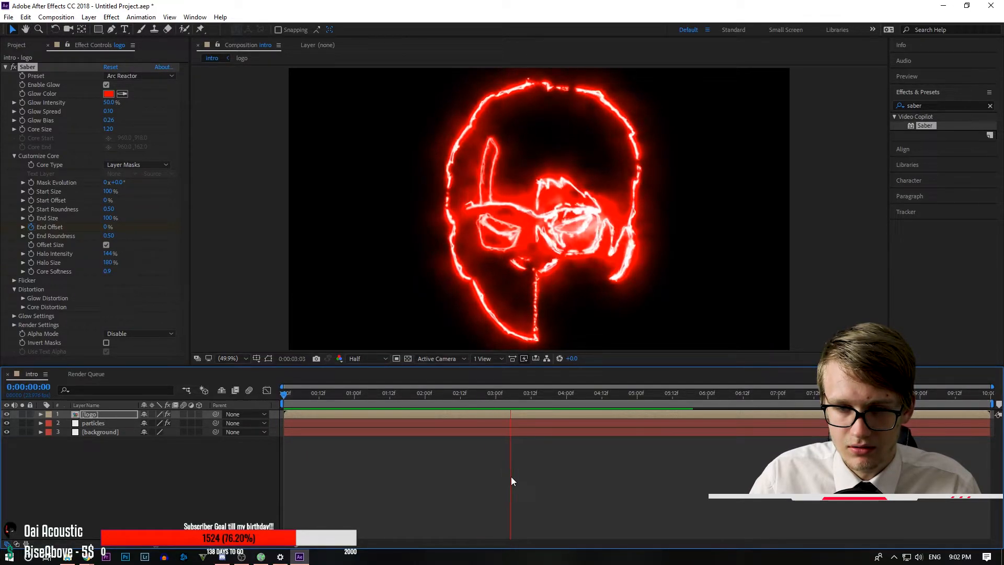
{"action": "key", "text": "space"}
- At 0:00:02:00, remove all of Saber's End Offset keyframes and set End Offset to 100%
{"action": "left_click_drag", "start_coordinate": [529, 394], "coordinate": [203, 391]}
{"action": "left_click", "coordinate": [431, 394]}
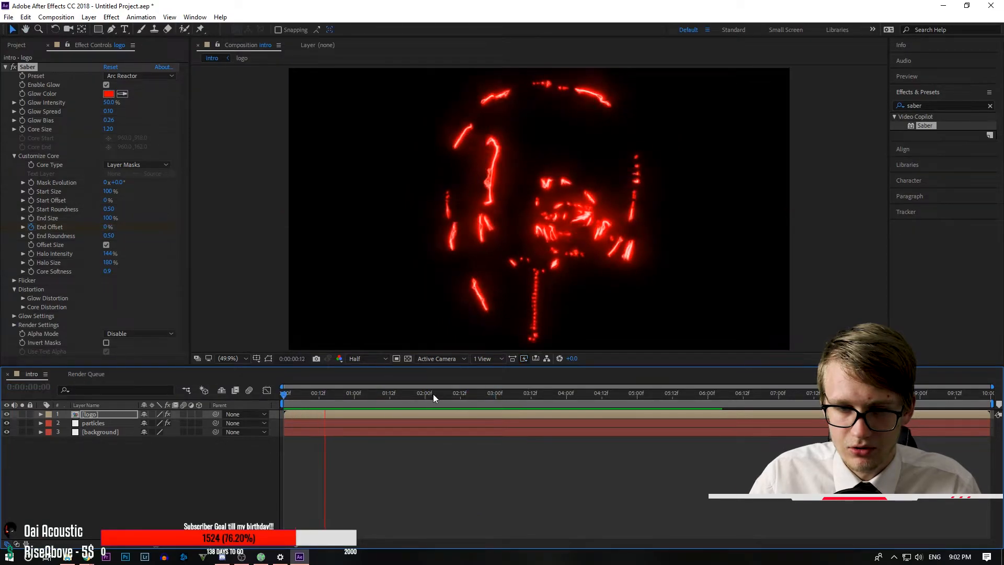
{"action": "left_click_drag", "start_coordinate": [431, 397], "coordinate": [425, 396]}
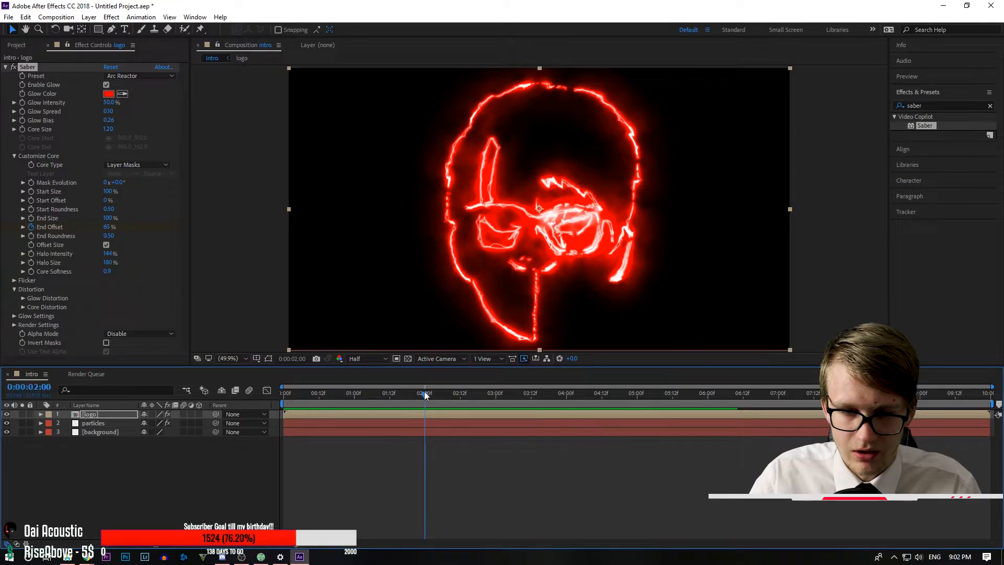
{"action": "left_click", "coordinate": [33, 229]}
{"action": "left_click", "coordinate": [108, 229]}
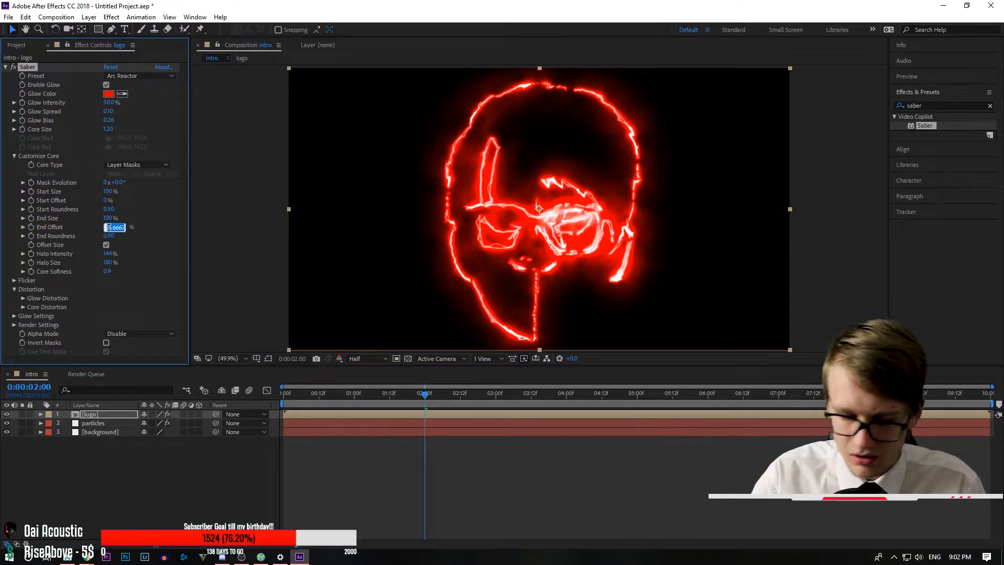
{"action": "type", "text": "100"}
{"action": "key", "text": "Return"}
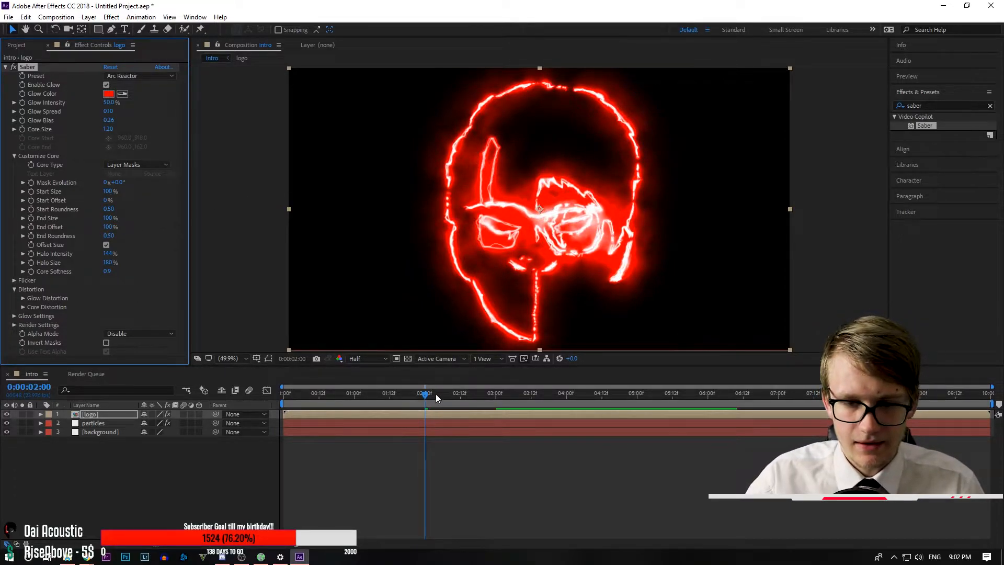
- Set Saber's End Offset to 0% at the start of the composition and enable keyframing for it there
{"action": "left_click_drag", "start_coordinate": [426, 399], "coordinate": [199, 391]}
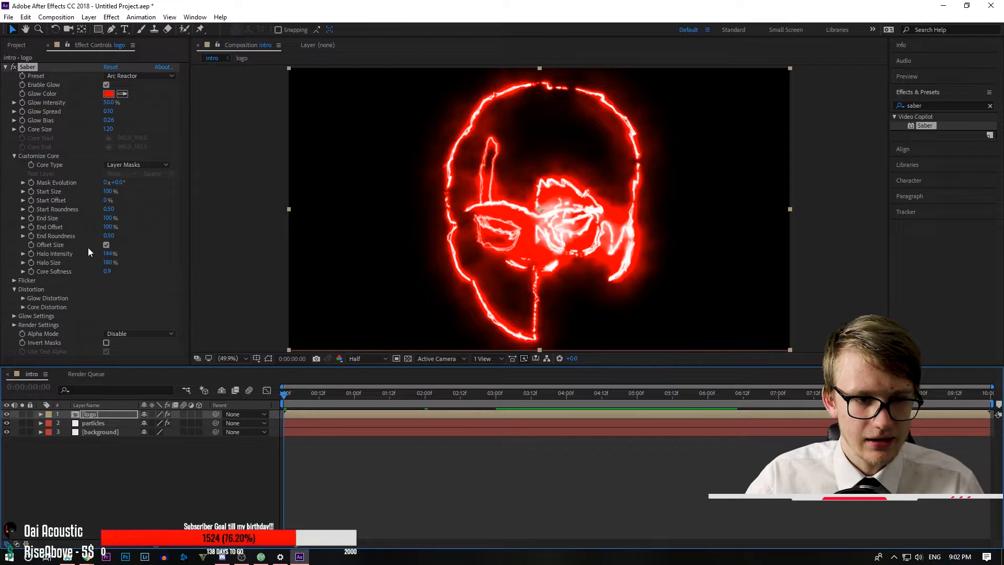
{"action": "left_click_drag", "start_coordinate": [109, 230], "coordinate": [1, 237]}
{"action": "key", "text": "space"}
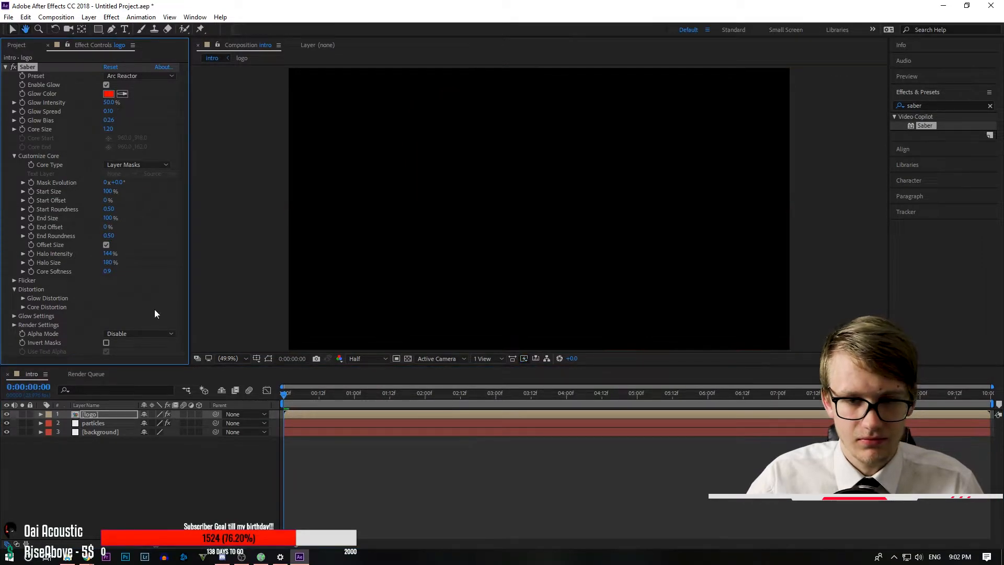
{"action": "key", "text": "space"}
{"action": "left_click_drag", "start_coordinate": [431, 394], "coordinate": [128, 380]}
{"action": "key", "text": "space"}
{"action": "left_click", "coordinate": [31, 227]}
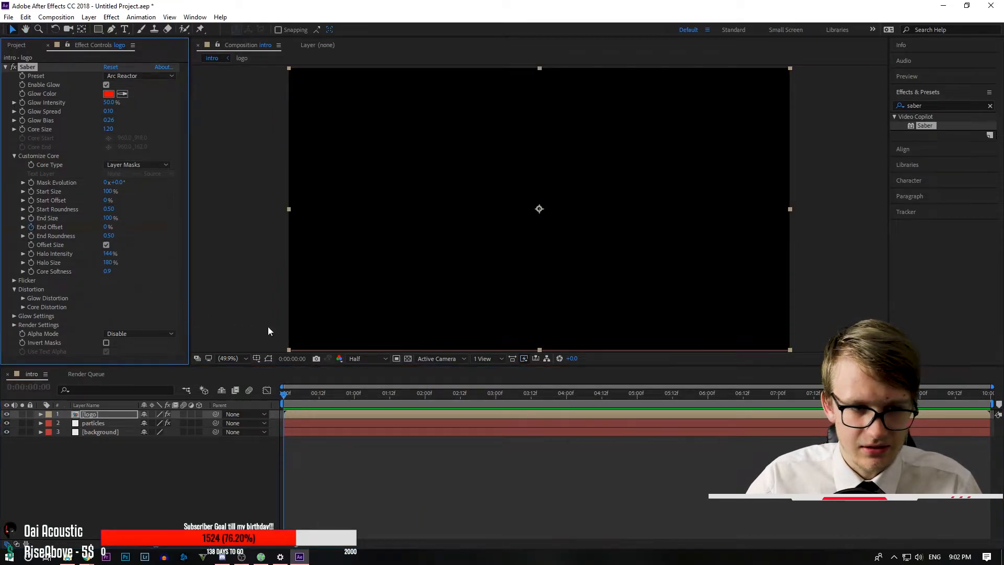
- Add a 100% End Offset keyframe at 0:00:02:00, play back the draw-on and return to the start
{"action": "left_click", "coordinate": [425, 396]}
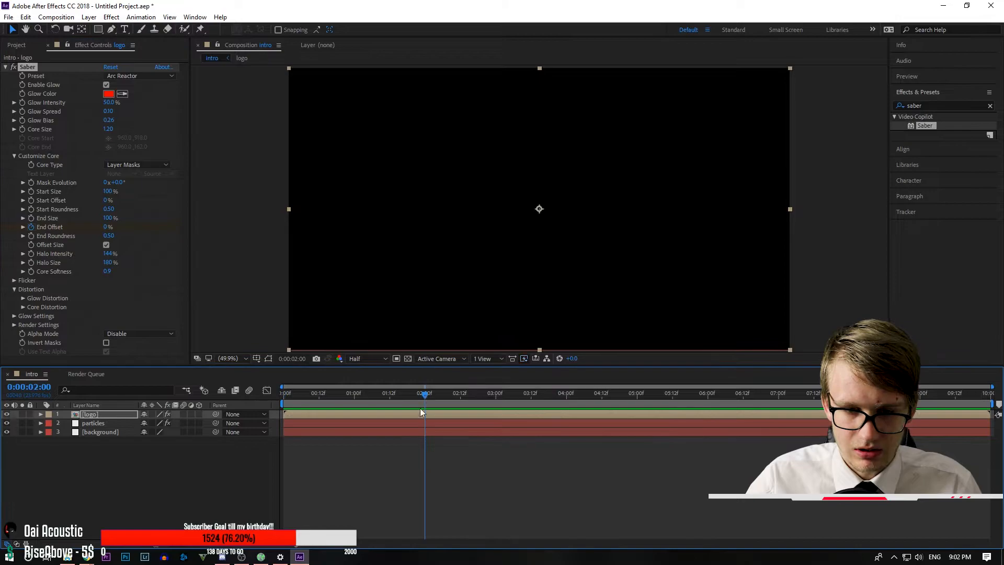
{"action": "left_click", "coordinate": [106, 226]}
{"action": "type", "text": "100"}
{"action": "key", "text": "Return"}
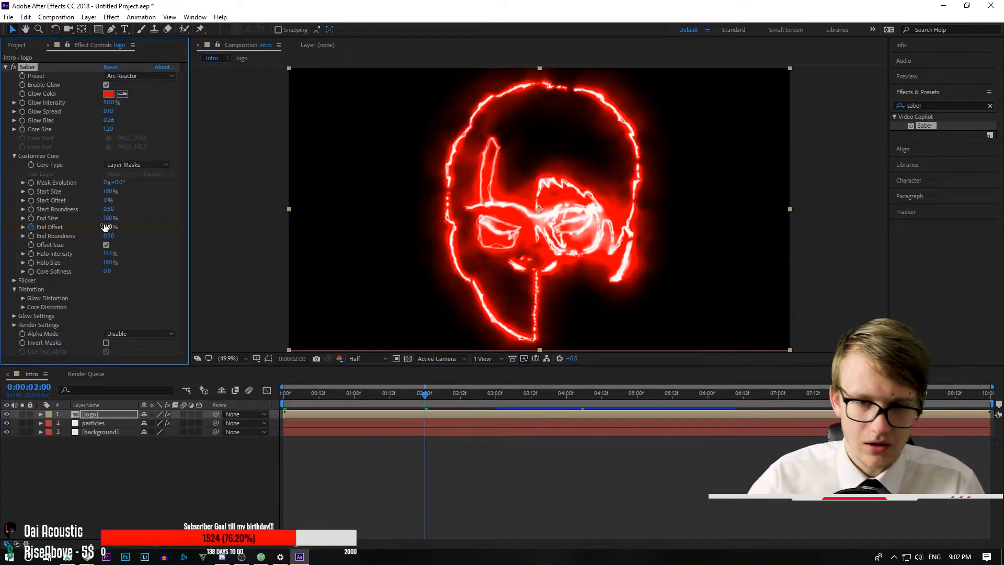
{"action": "left_click_drag", "start_coordinate": [425, 397], "coordinate": [181, 398]}
{"action": "key", "text": "space"}
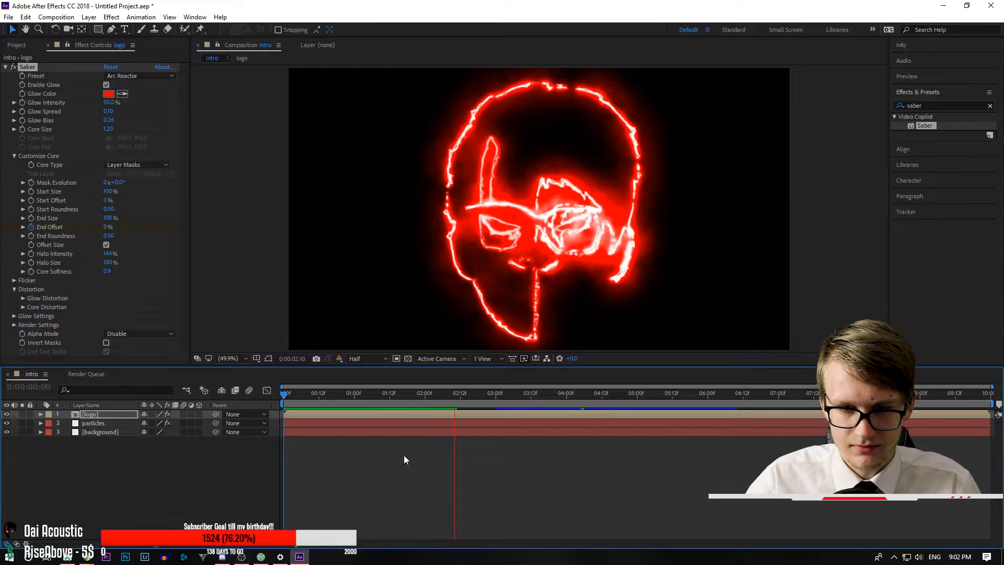
{"action": "left_click_drag", "start_coordinate": [513, 396], "coordinate": [270, 397]}
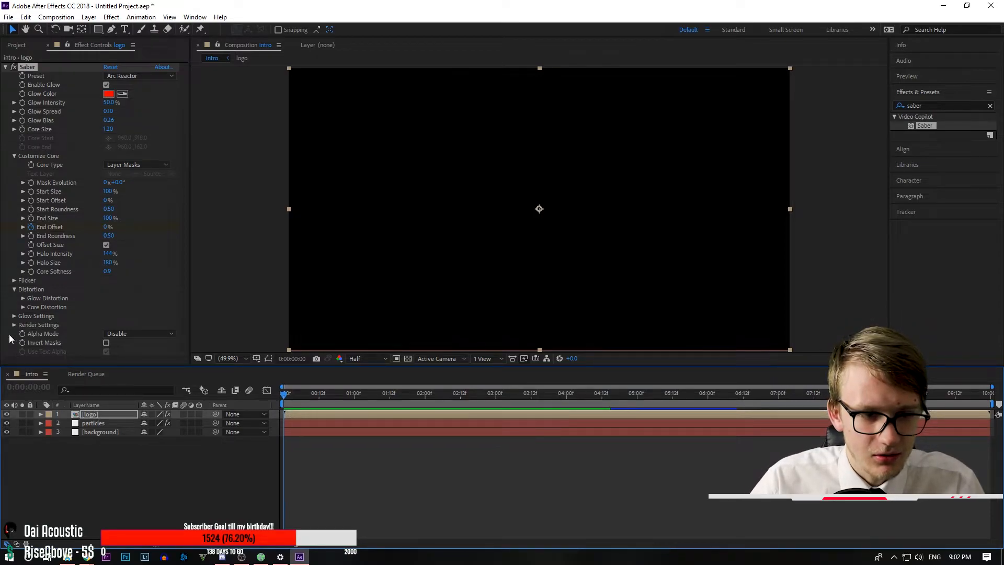
- Collapse Saber's distortion settings, set Composite Settings to Transparent in its render settings, and play back the intro
{"action": "left_click", "coordinate": [15, 291]}
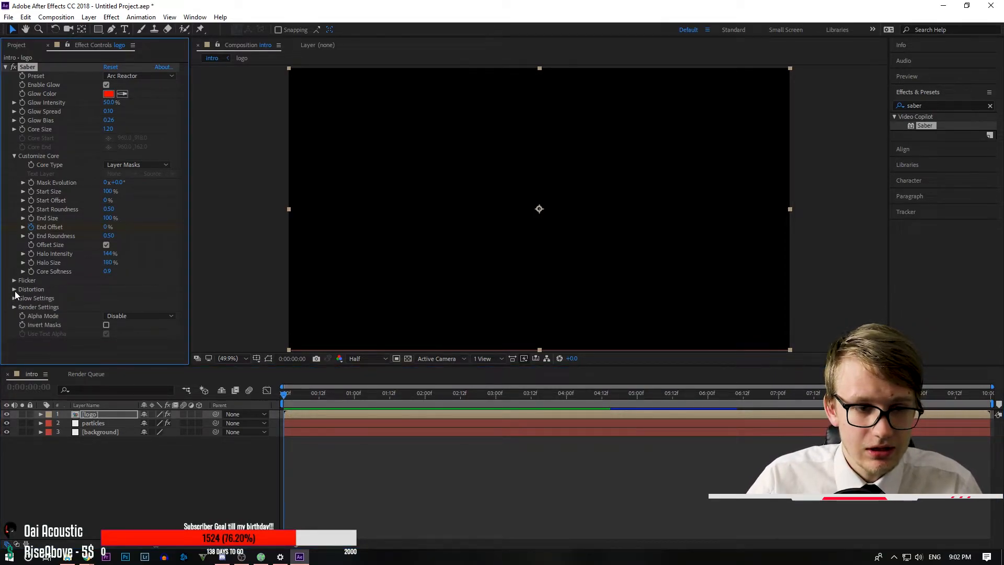
{"action": "left_click", "coordinate": [145, 317]}
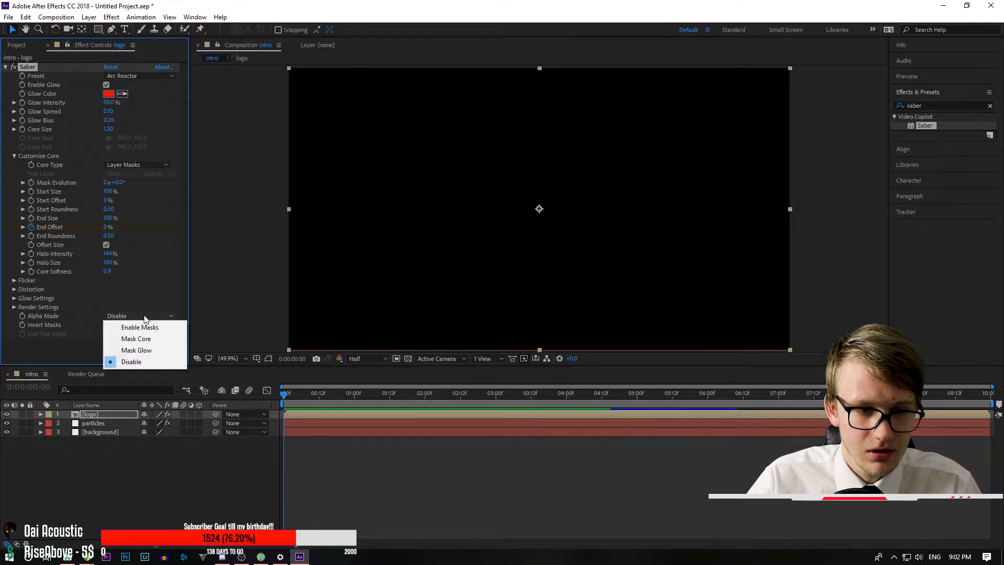
{"action": "left_click", "coordinate": [9, 357]}
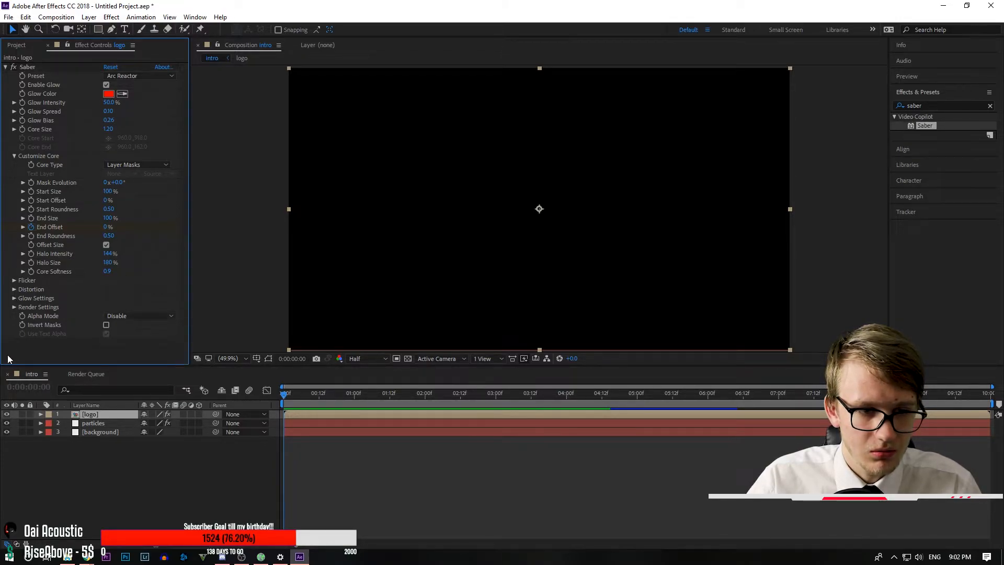
{"action": "left_click", "coordinate": [12, 307]}
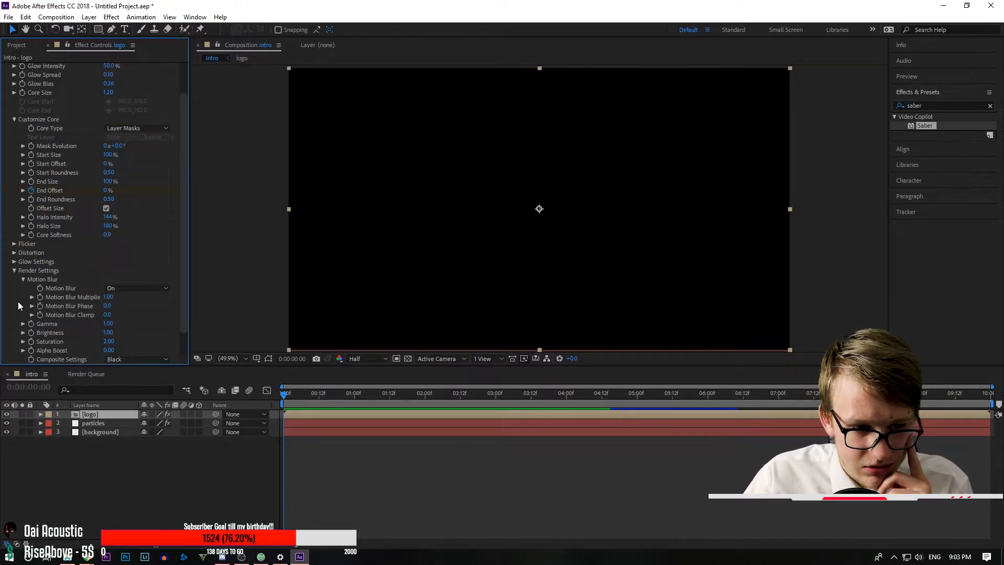
{"action": "scroll", "coordinate": [5, 312], "scroll_direction": "down", "scroll_amount": 2}
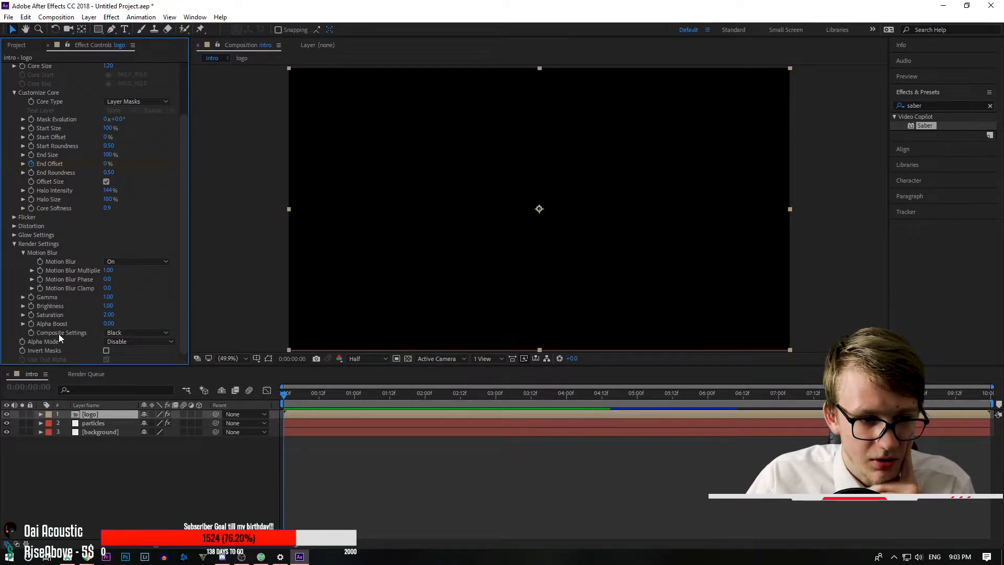
{"action": "left_click", "coordinate": [130, 334]}
{"action": "left_click", "coordinate": [135, 343]}
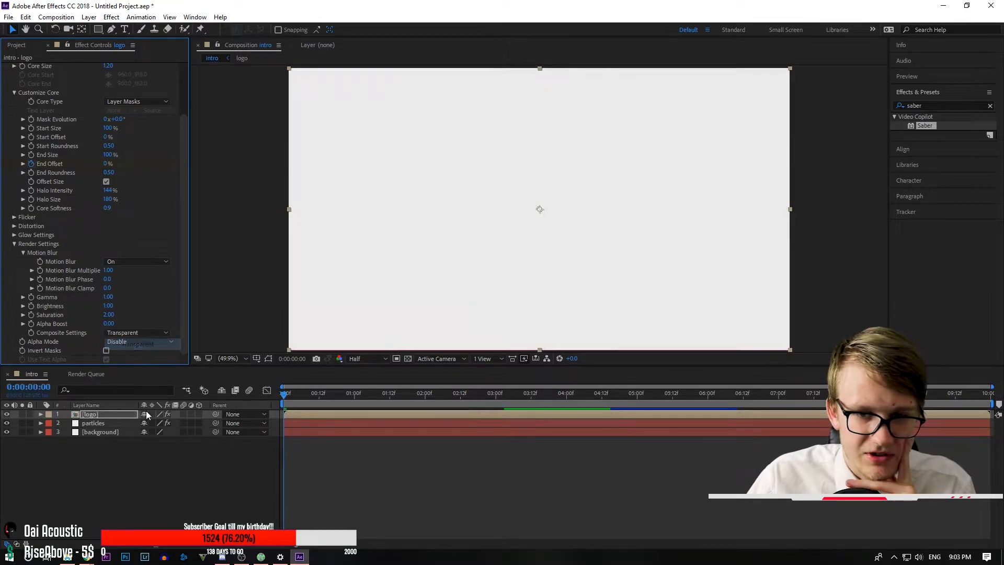
{"action": "key", "text": "space"}
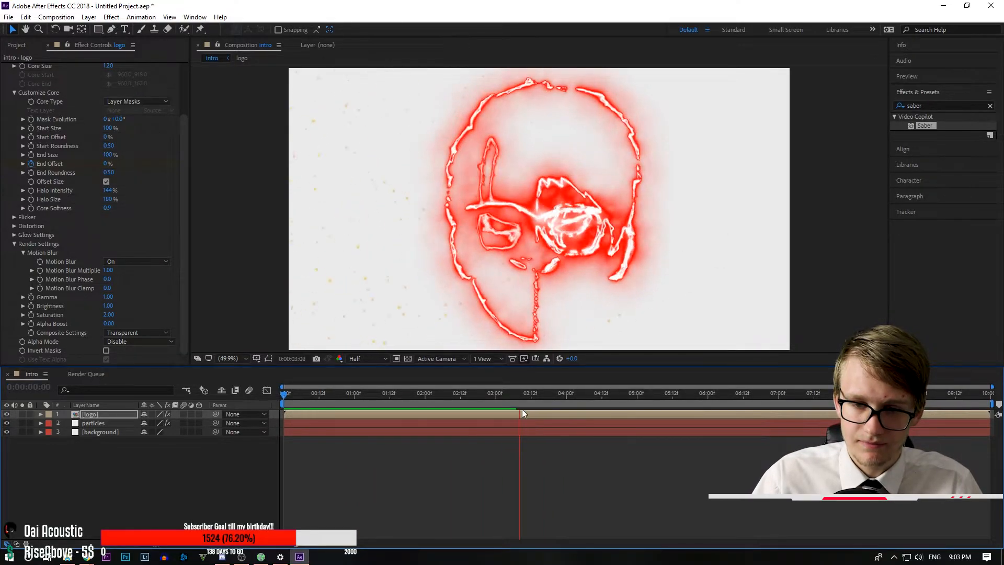
{"action": "left_click", "coordinate": [428, 402]}
{"action": "key", "text": "Home"}
{"action": "key", "text": "space"}
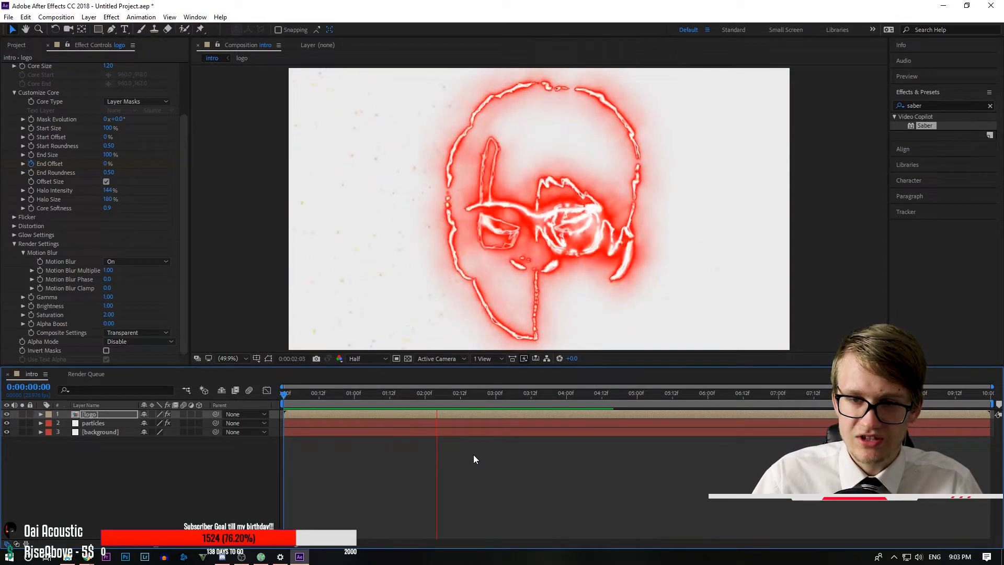
{"action": "key", "text": "space"}
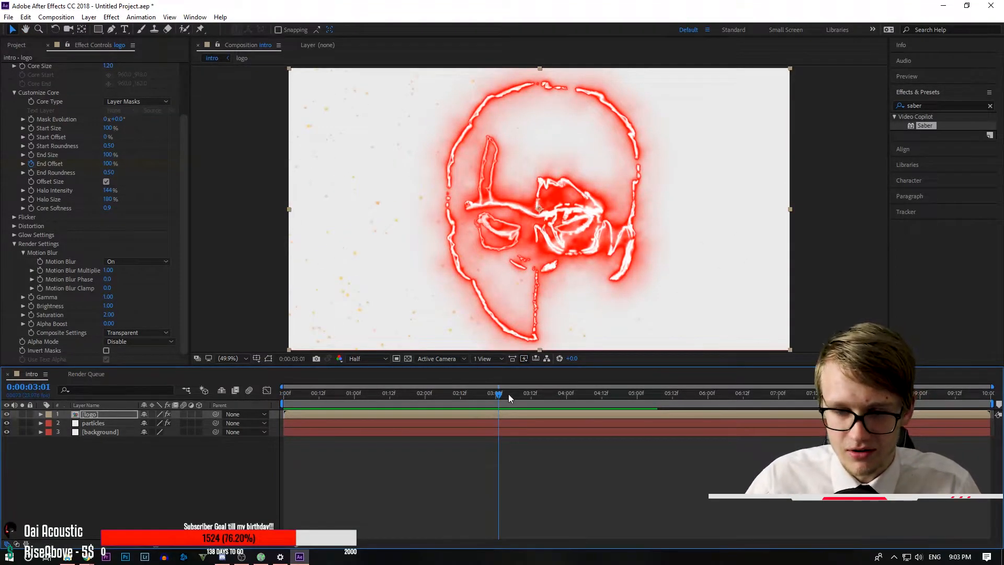
{"action": "key", "text": "Home"}
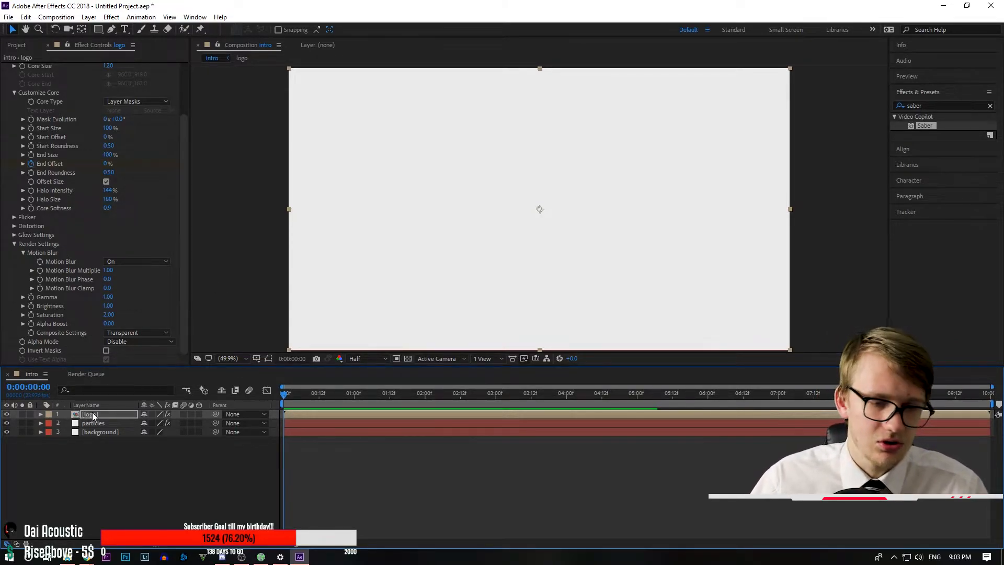
{"action": "key", "text": "ctrl+v"}
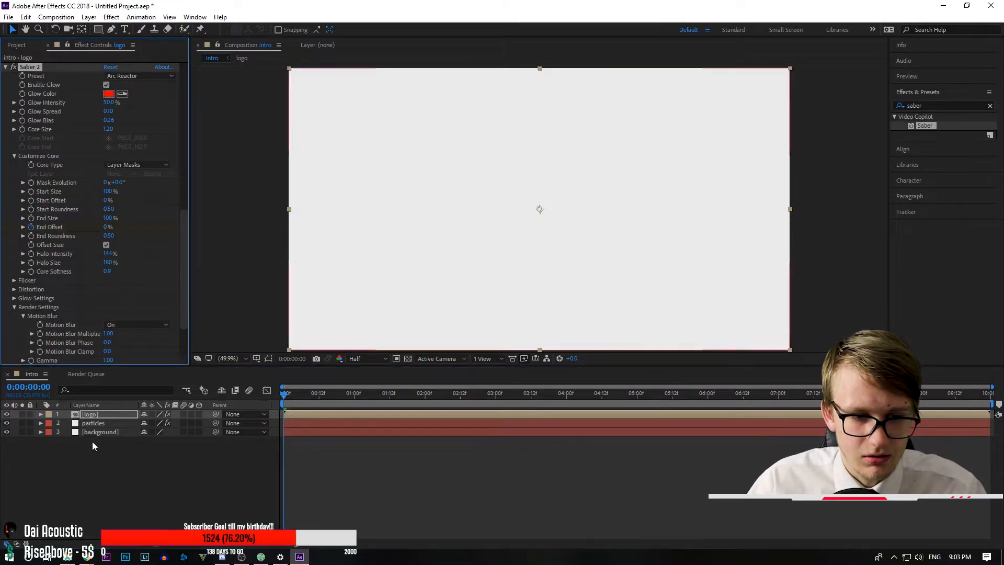
{"action": "left_click", "coordinate": [26, 17]}
{"action": "left_click", "coordinate": [32, 26]}
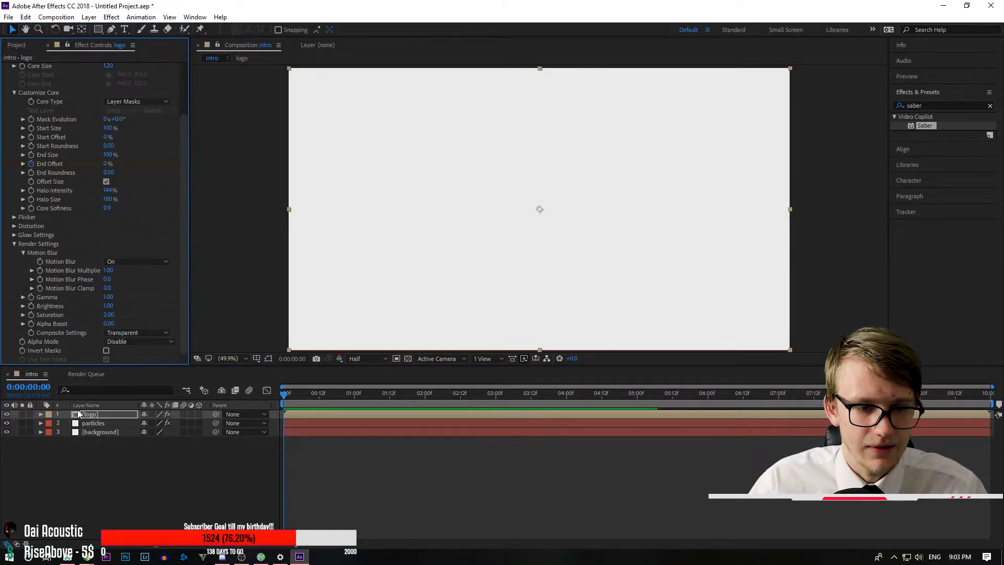
- Try a duplicate logo layer with Saber's Mask Evolution at 180° and the Haze preset, and delete the duplicate
{"action": "key", "text": "ctrl+d"}
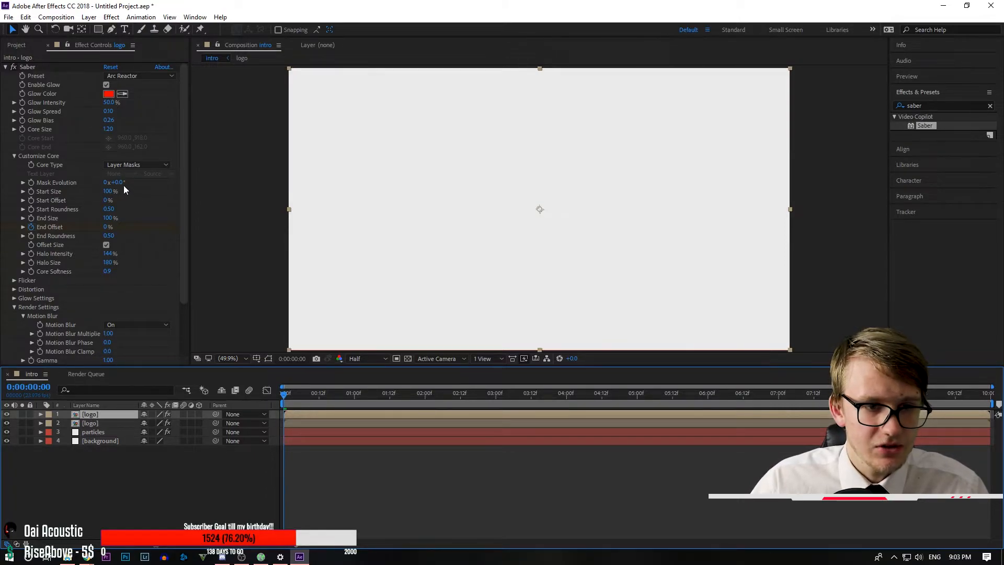
{"action": "type", "text": "180"}
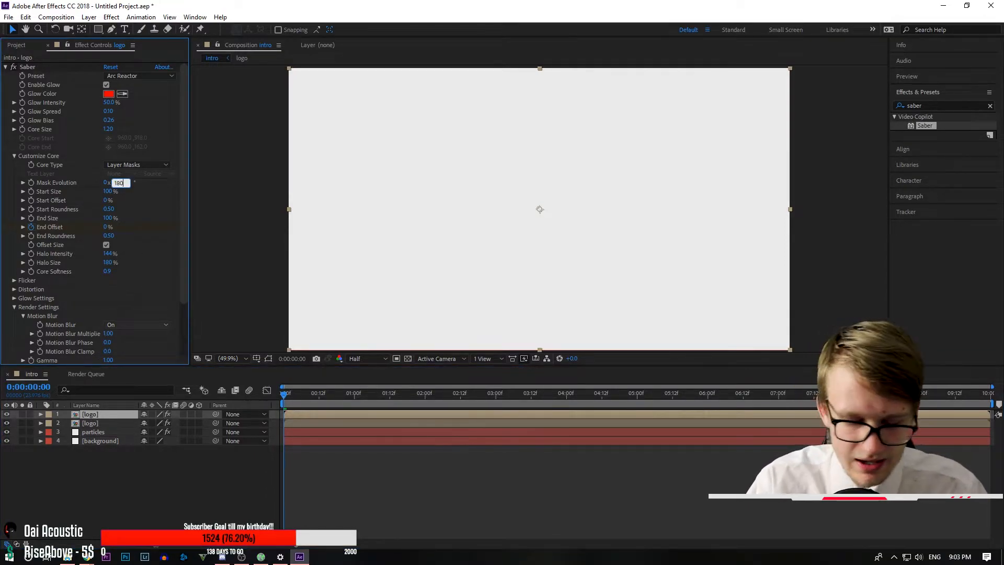
{"action": "key", "text": "Return"}
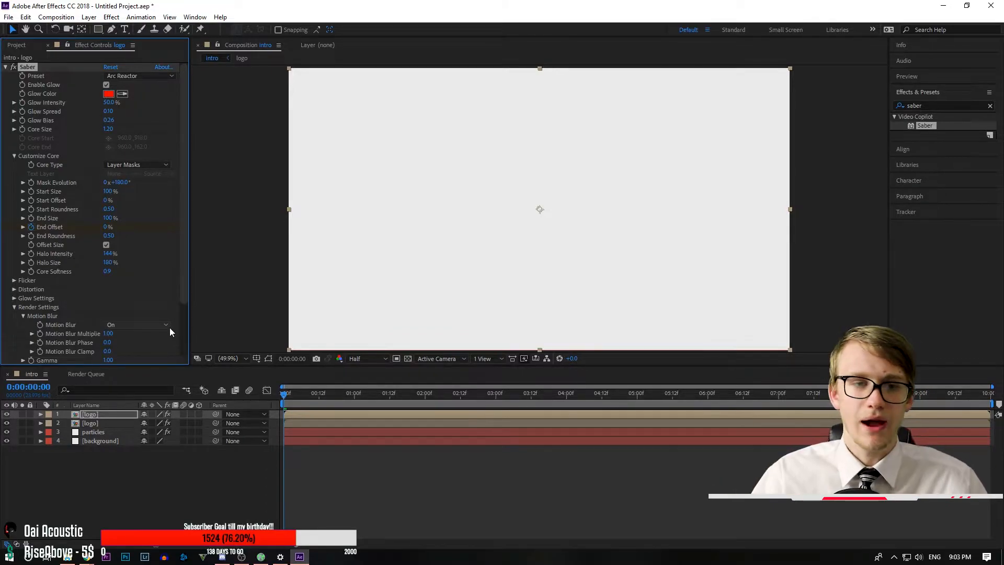
{"action": "left_click", "coordinate": [143, 76]}
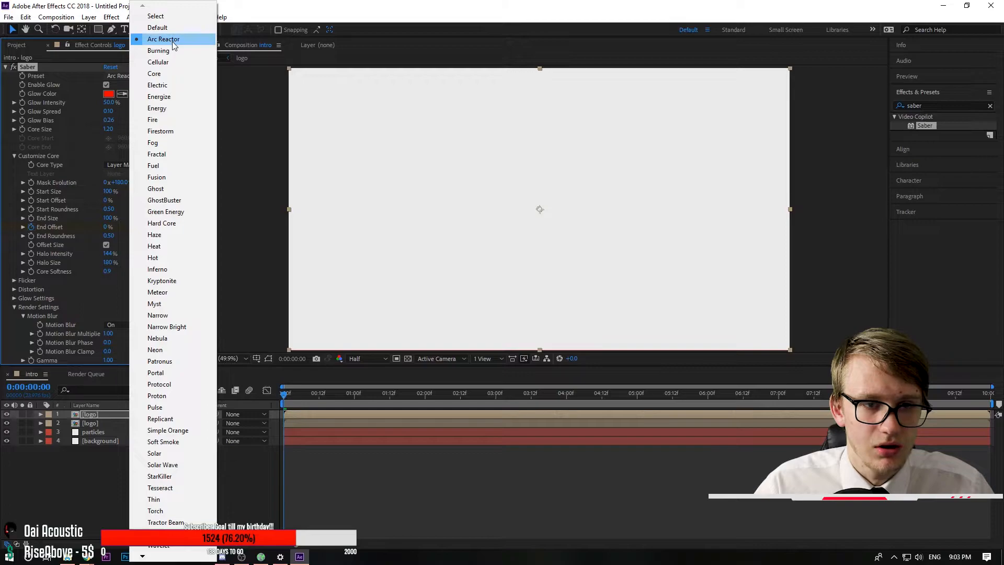
{"action": "left_click", "coordinate": [162, 234]}
{"action": "left_click_drag", "start_coordinate": [376, 392], "coordinate": [424, 392]}
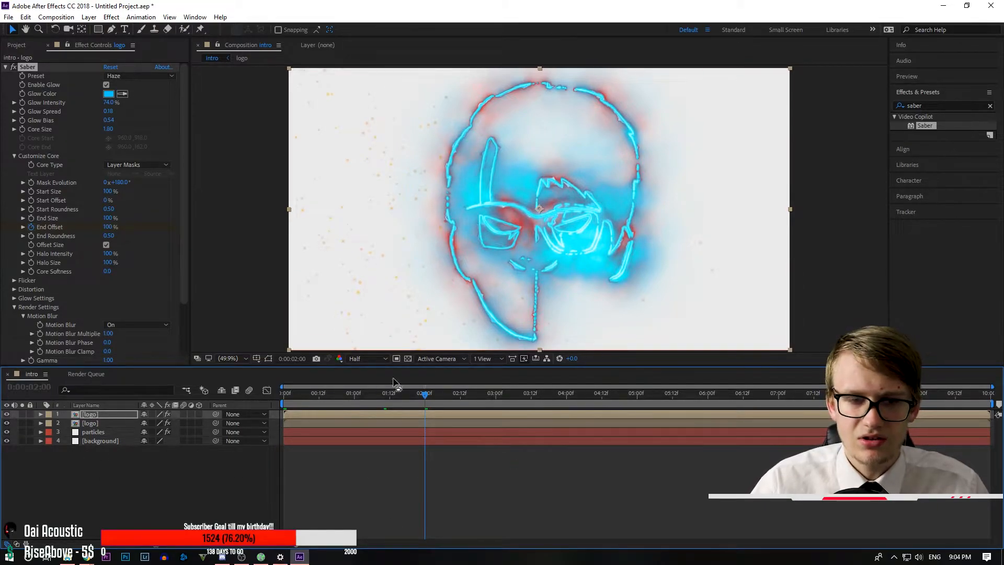
{"action": "left_click", "coordinate": [105, 416]}
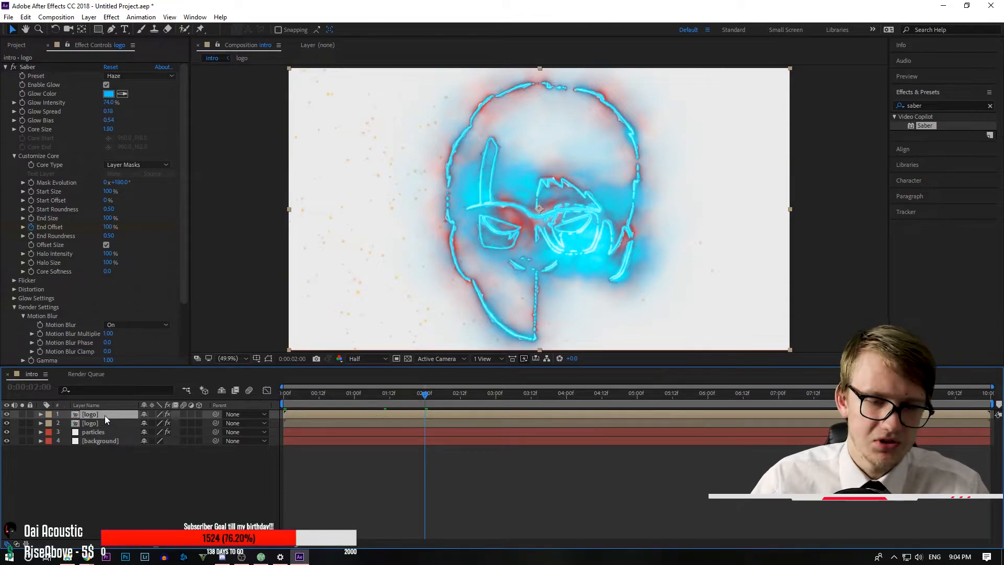
{"action": "key", "text": "Delete"}
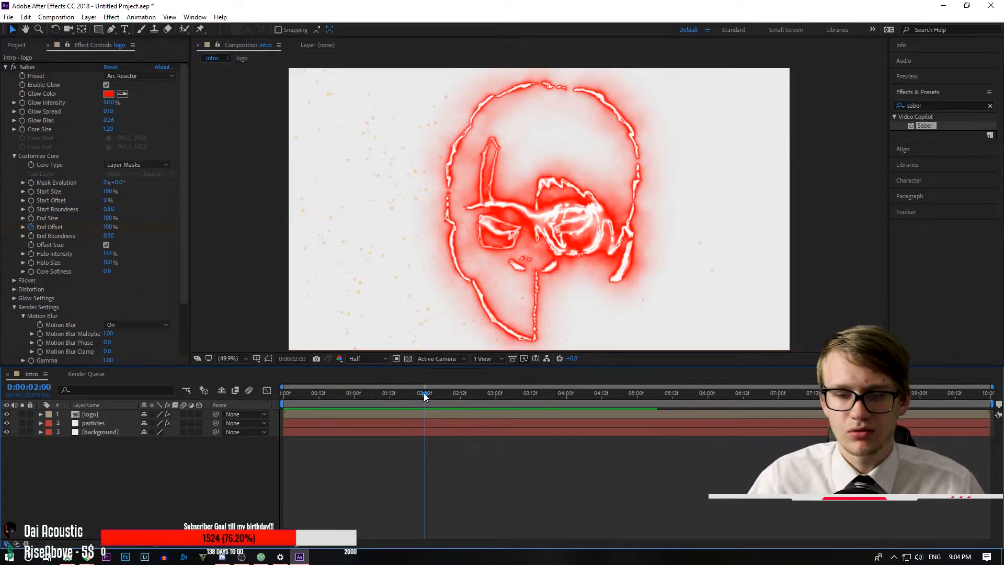
- Play back the red logo draw-on from the start of the composition and return to the start
{"action": "left_click_drag", "start_coordinate": [424, 394], "coordinate": [158, 396]}
{"action": "key", "text": "space"}
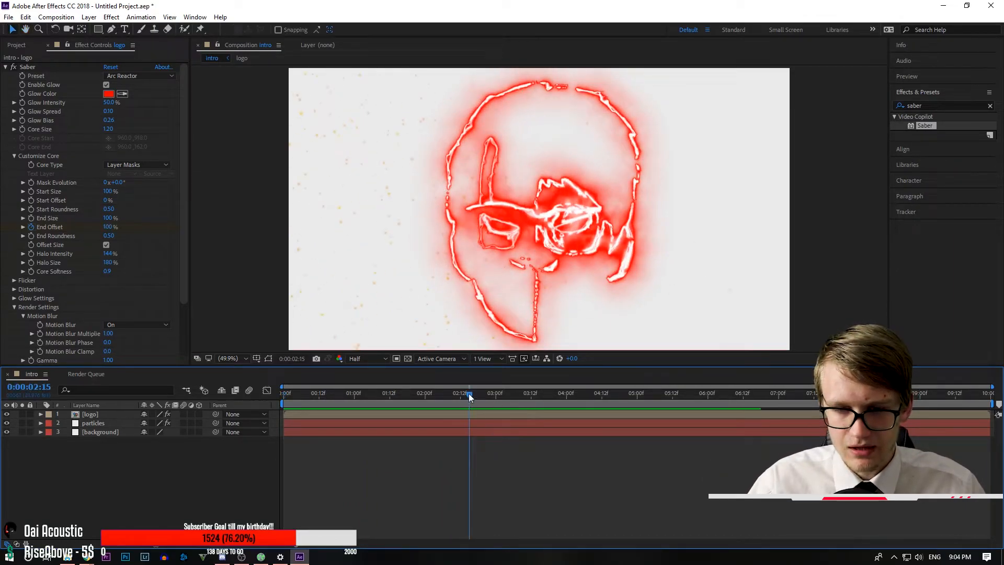
{"action": "key", "text": "space"}
{"action": "key", "text": "space"}
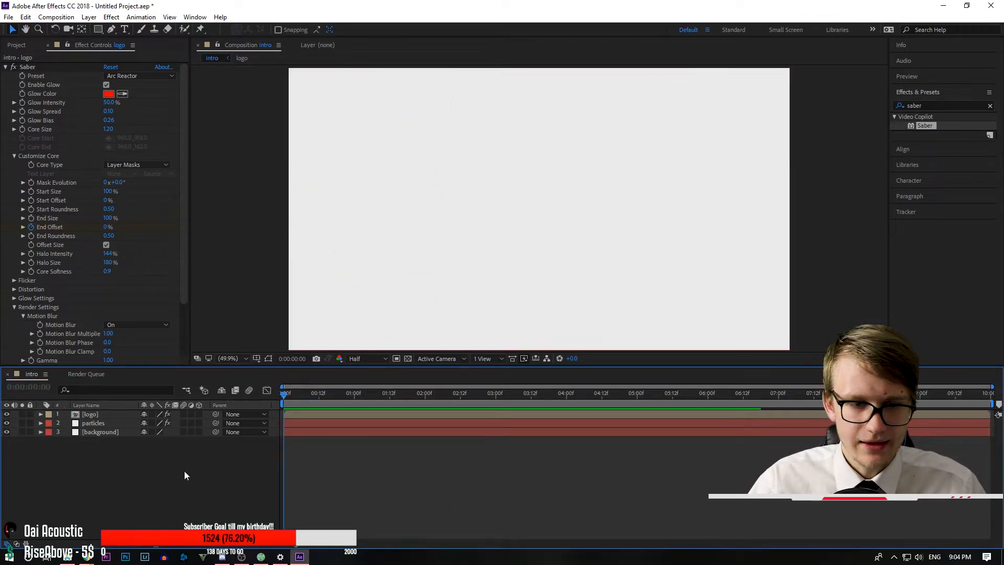
- Duplicate the logo layer and remove the Saber effect from the upper copy
{"action": "left_click", "coordinate": [89, 414]}
{"action": "key", "text": "ctrl+d"}
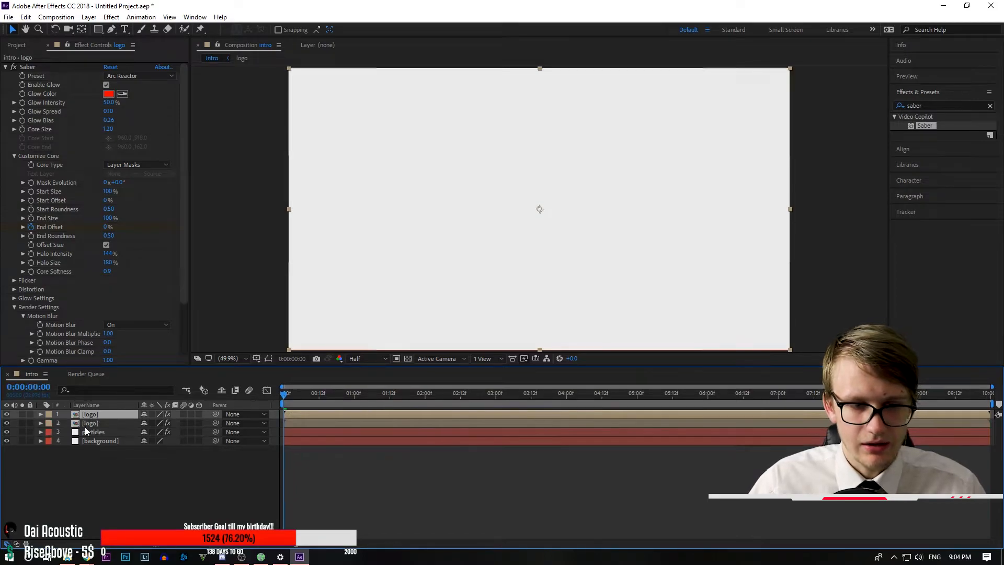
{"action": "left_click", "coordinate": [40, 74]}
{"action": "key", "text": "Delete"}
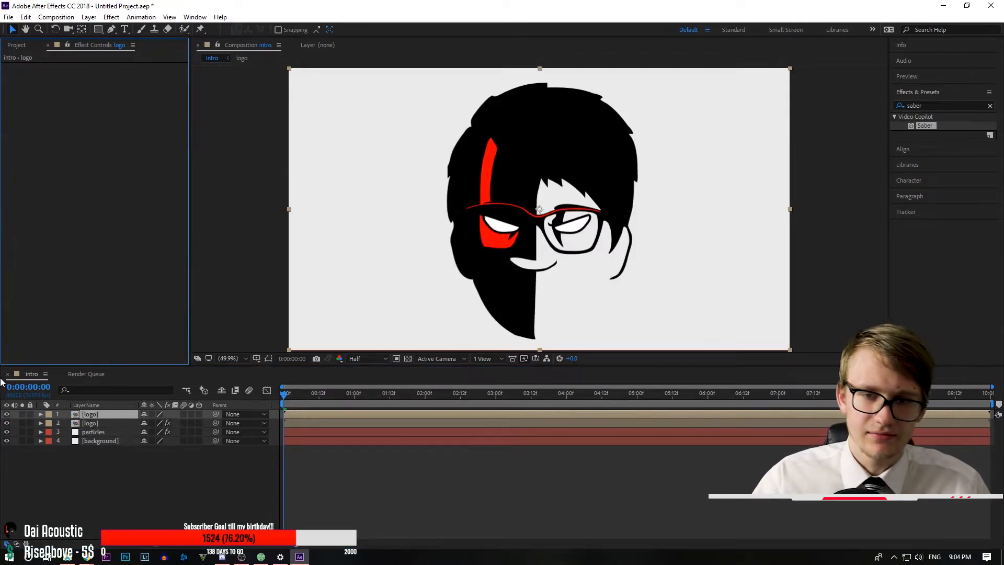
- At 0:00:02:03, apply the Venetian Blinds preset from Transitions - Wipes to the upper logo layer
{"action": "left_click_drag", "start_coordinate": [284, 400], "coordinate": [434, 391]}
{"action": "left_click", "coordinate": [989, 106]}
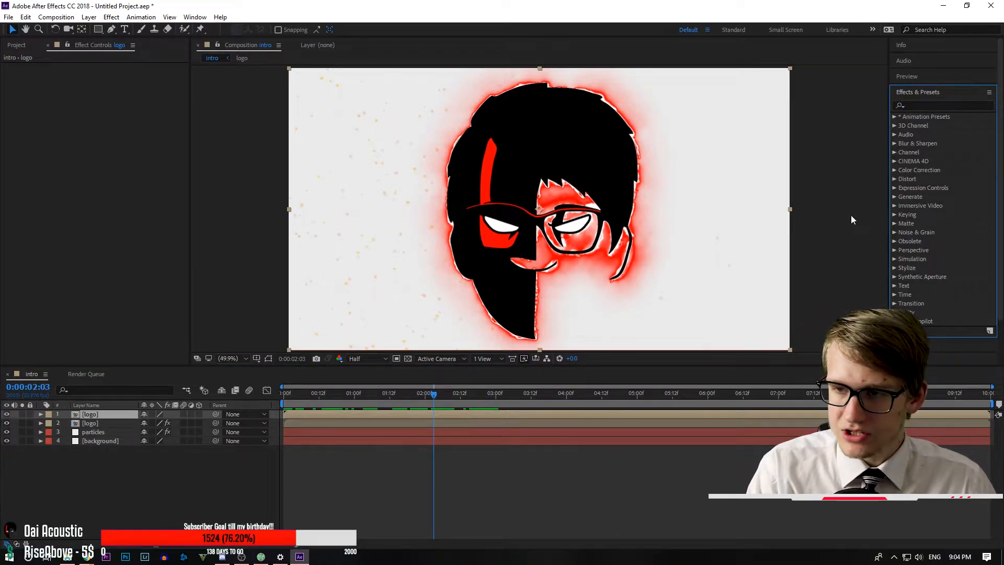
{"action": "left_click", "coordinate": [941, 105]}
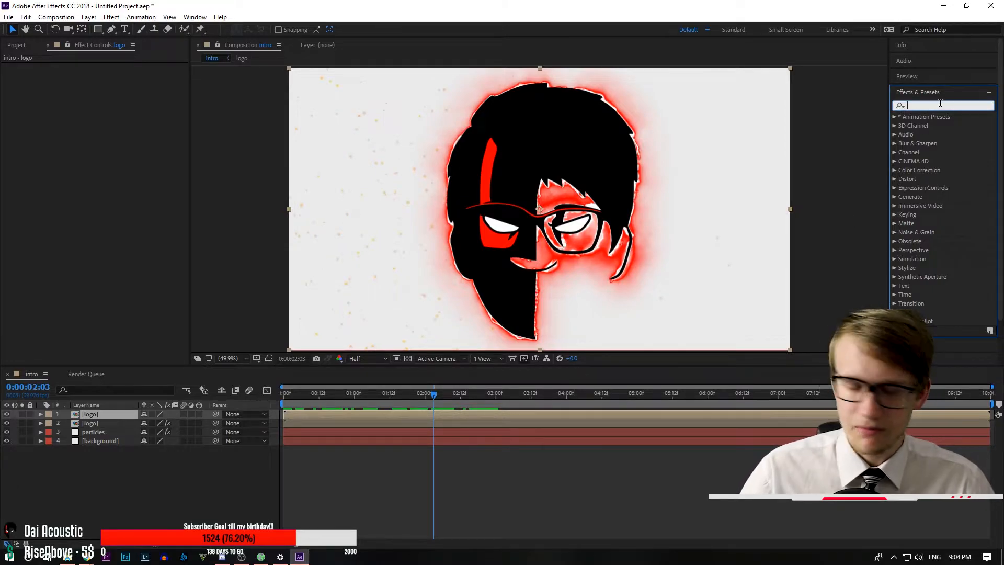
{"action": "type", "text": "blind"}
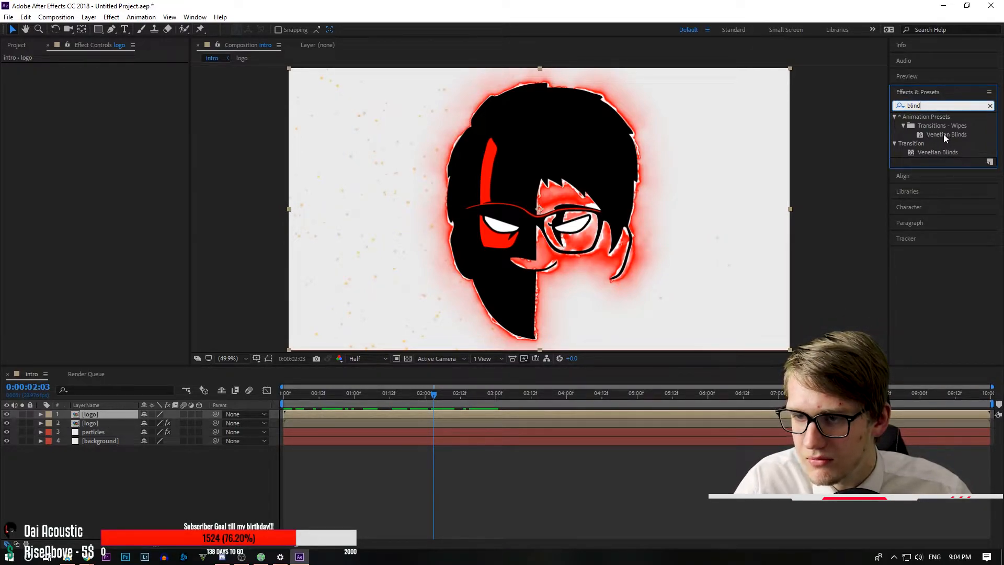
{"action": "left_click_drag", "start_coordinate": [945, 135], "coordinate": [95, 415]}
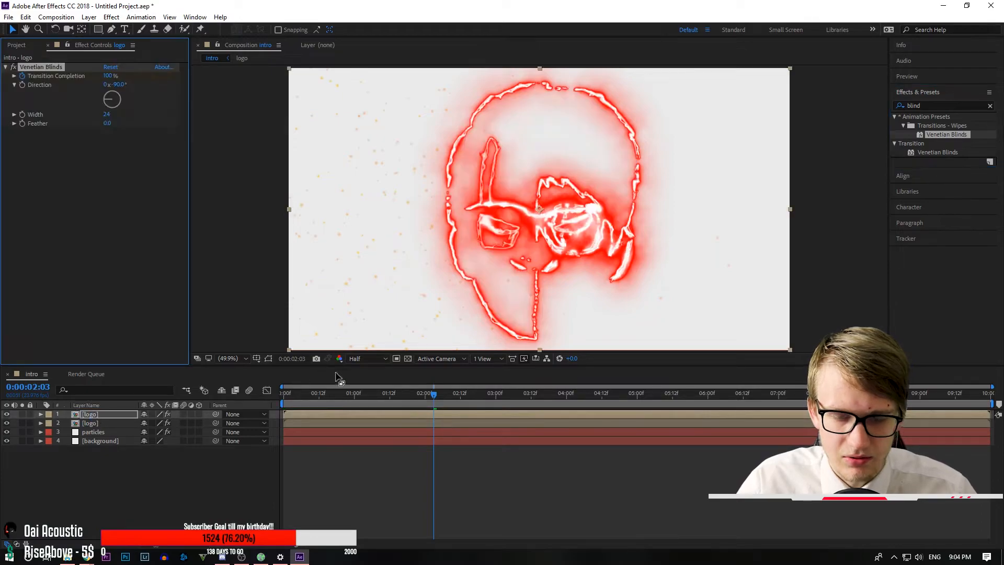
- Re-keyframe the lower logo layer's Saber End Offset to 100% at 0:00:03:00 and 0% at the start, and preview it
{"action": "left_click_drag", "start_coordinate": [440, 393], "coordinate": [495, 377]}
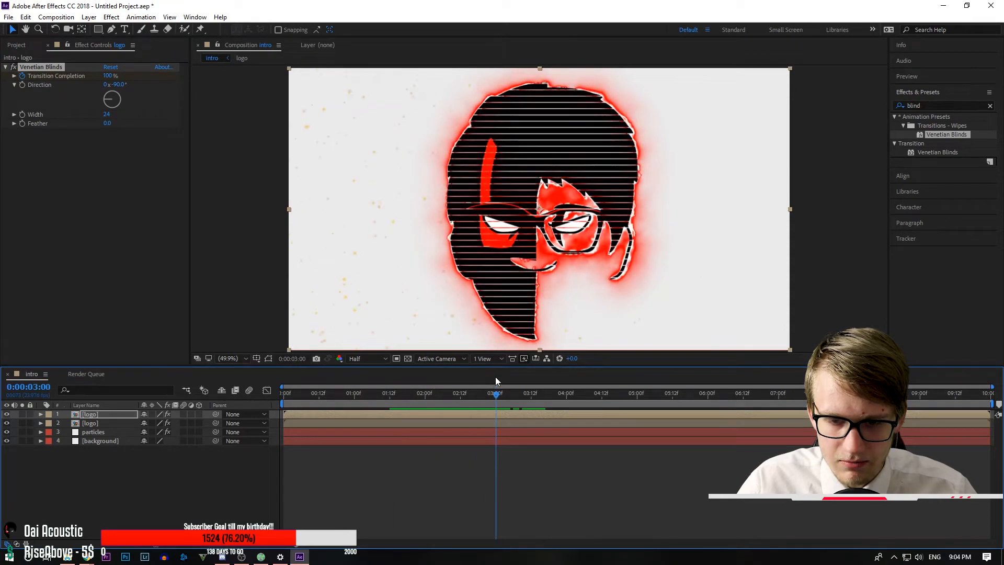
{"action": "left_click", "coordinate": [97, 423]}
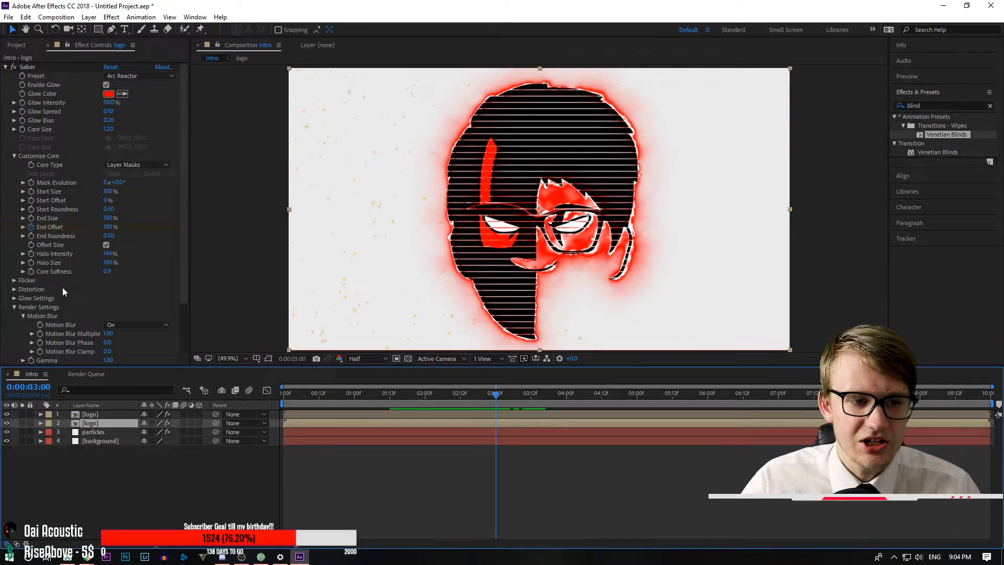
{"action": "left_click", "coordinate": [31, 227]}
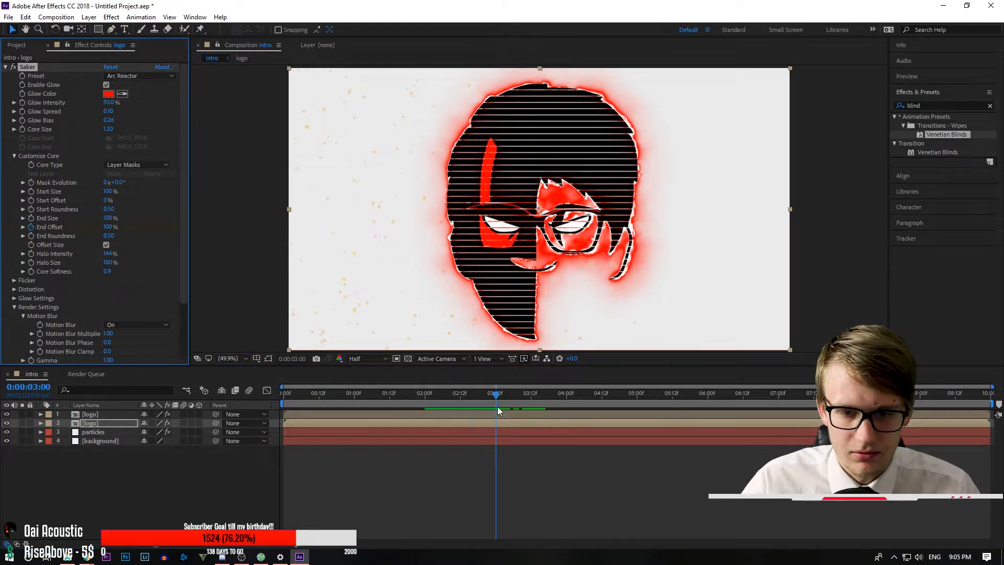
{"action": "key", "text": "Home"}
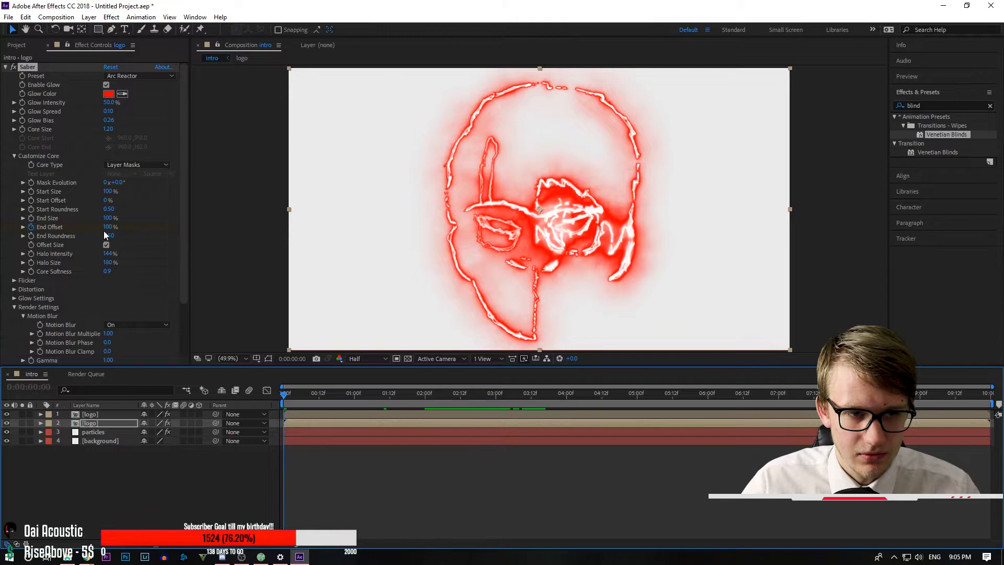
{"action": "left_click_drag", "start_coordinate": [106, 232], "coordinate": [5, 233]}
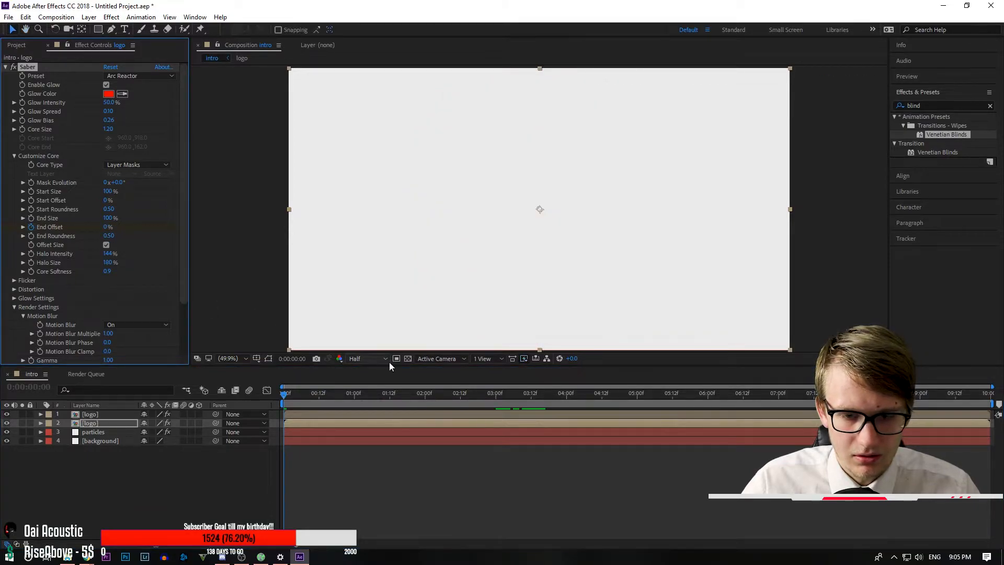
{"action": "key", "text": "space"}
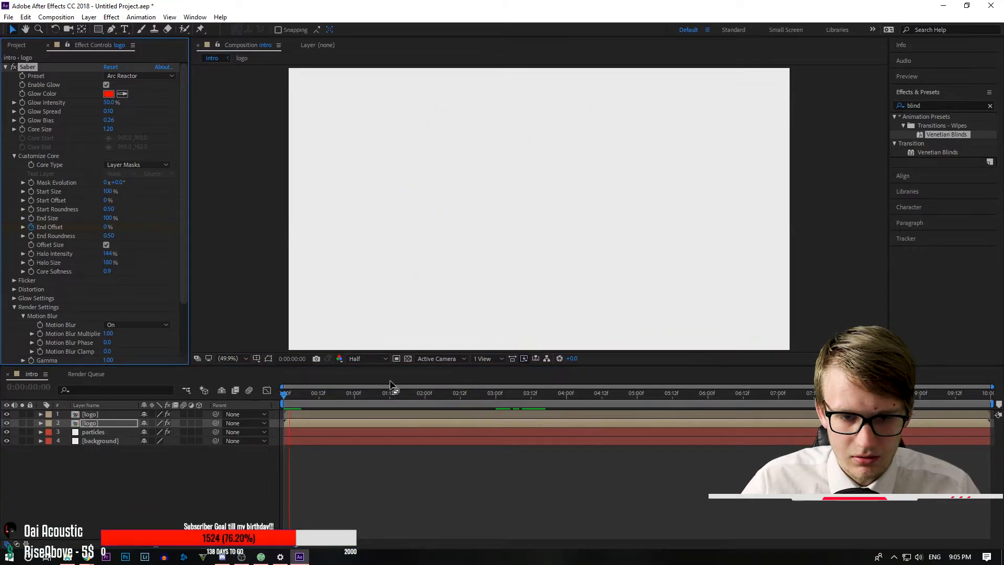
- With the time at 0:00:02:00, set the upper logo layer's Venetian Blinds Width to 1 and Direction to -45°
{"action": "mouse_move", "coordinate": [425, 394]}
{"action": "left_mouse_down"}
{"action": "mouse_move", "coordinate": [435, 398]}
{"action": "mouse_move", "coordinate": [426, 396]}
{"action": "left_mouse_up"}
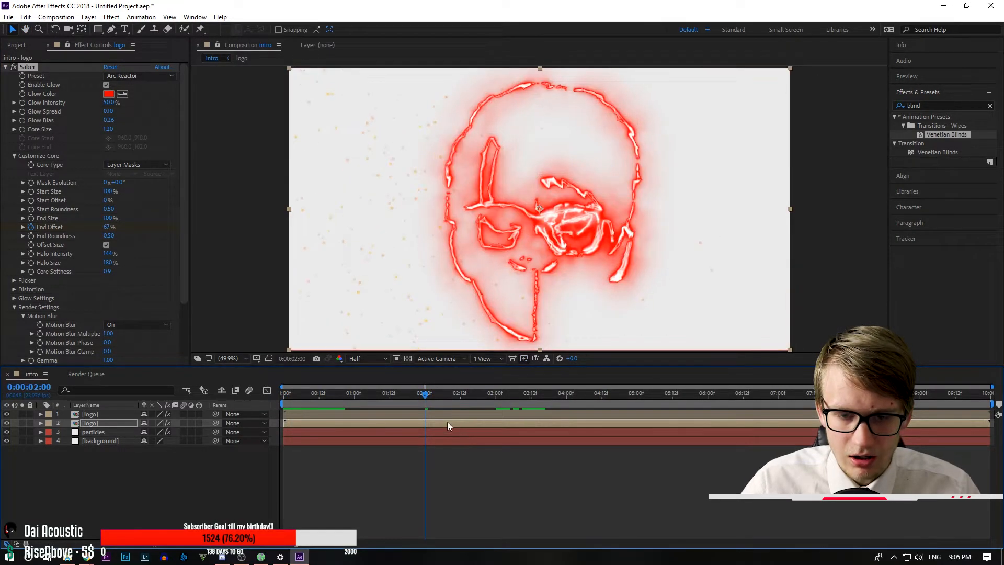
{"action": "left_click", "coordinate": [102, 414]}
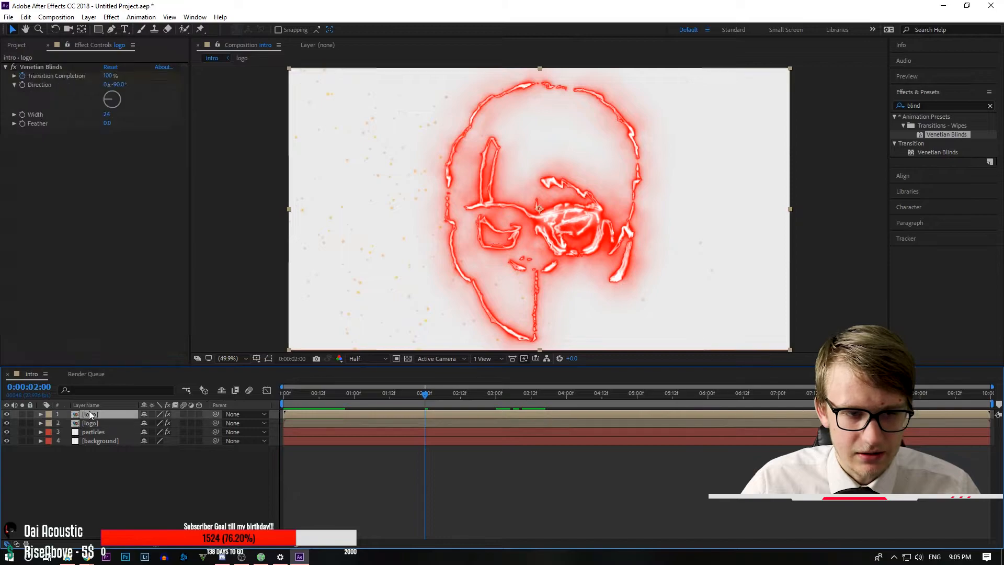
{"action": "left_click", "coordinate": [106, 115]}
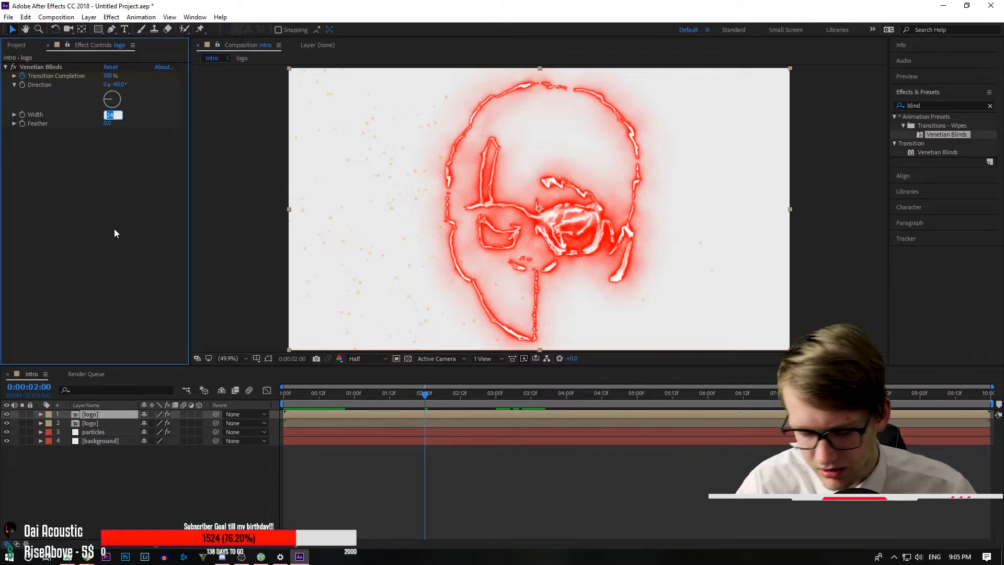
{"action": "type", "text": "1"}
{"action": "key", "text": "Return"}
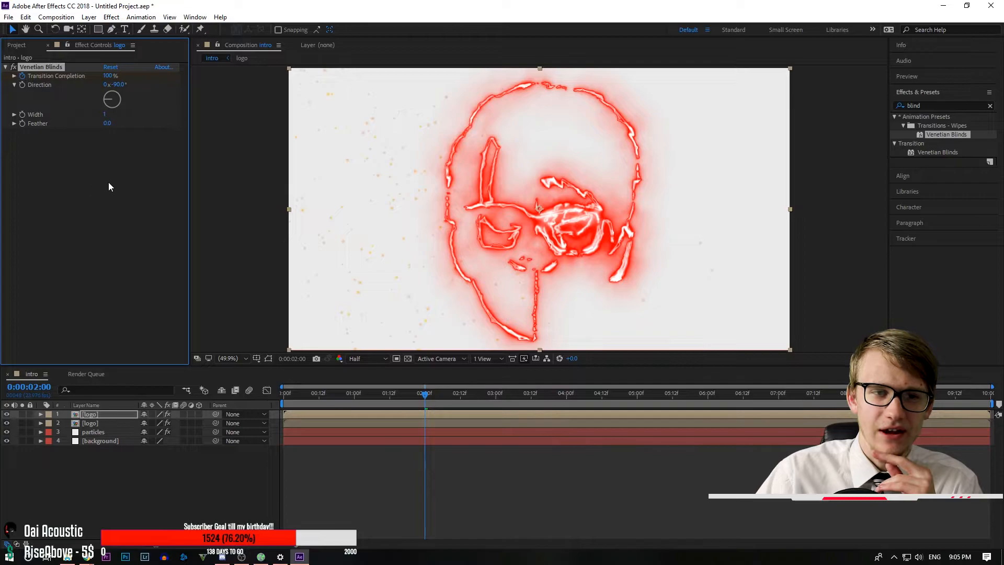
{"action": "left_click", "coordinate": [118, 85]}
{"action": "type", "text": "-45"}
{"action": "key", "text": "Return"}
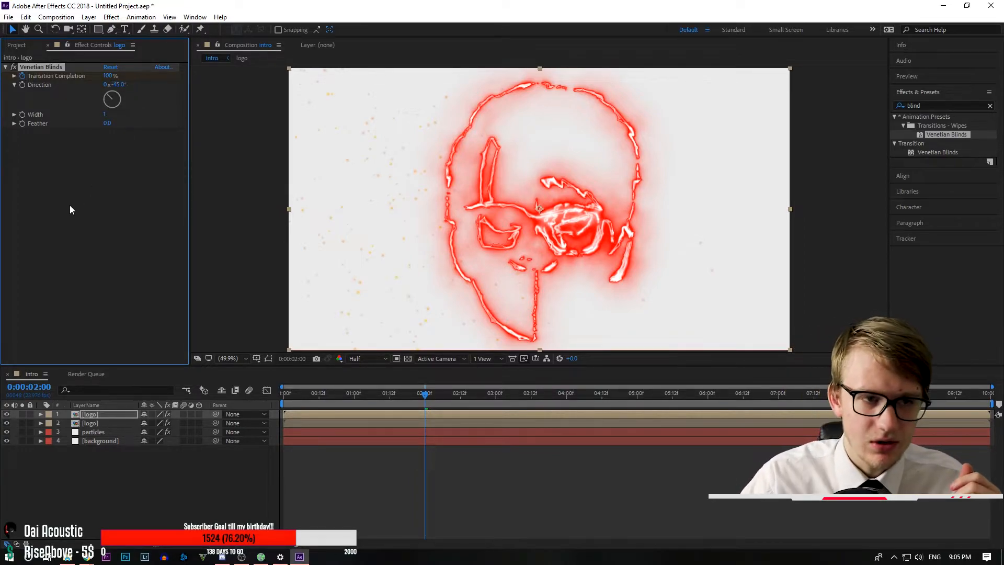
- Keyframe the Venetian Blinds Transition Completion at 100% at 0:00:02:00 and 0% at 0:00:03:00
{"action": "left_click", "coordinate": [108, 76]}
{"action": "type", "text": "0"}
{"action": "key", "text": "Return"}
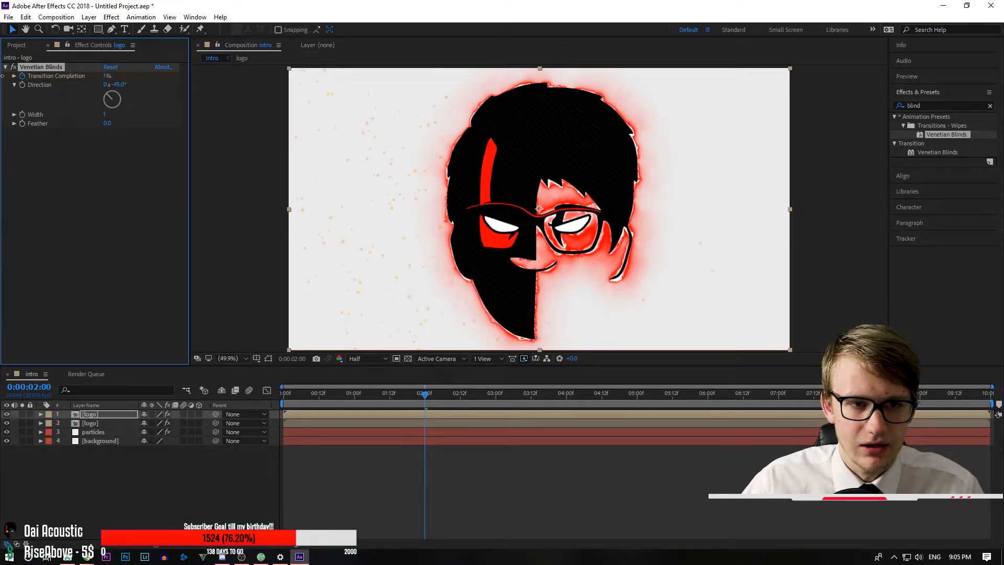
{"action": "left_click_drag", "start_coordinate": [36, 76], "coordinate": [372, 87]}
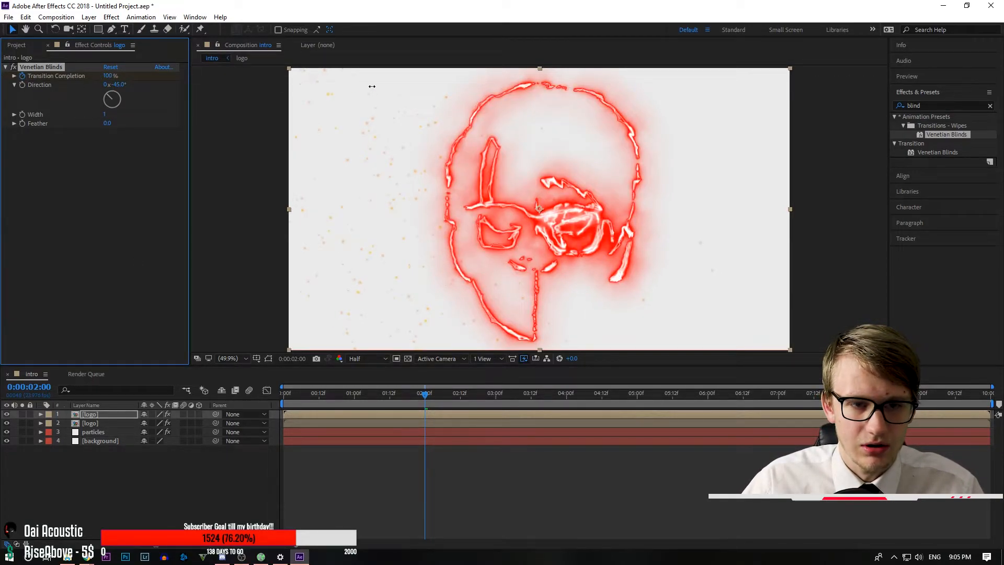
{"action": "left_click", "coordinate": [498, 394]}
{"action": "left_click_drag", "start_coordinate": [109, 75], "coordinate": [5, 99]}
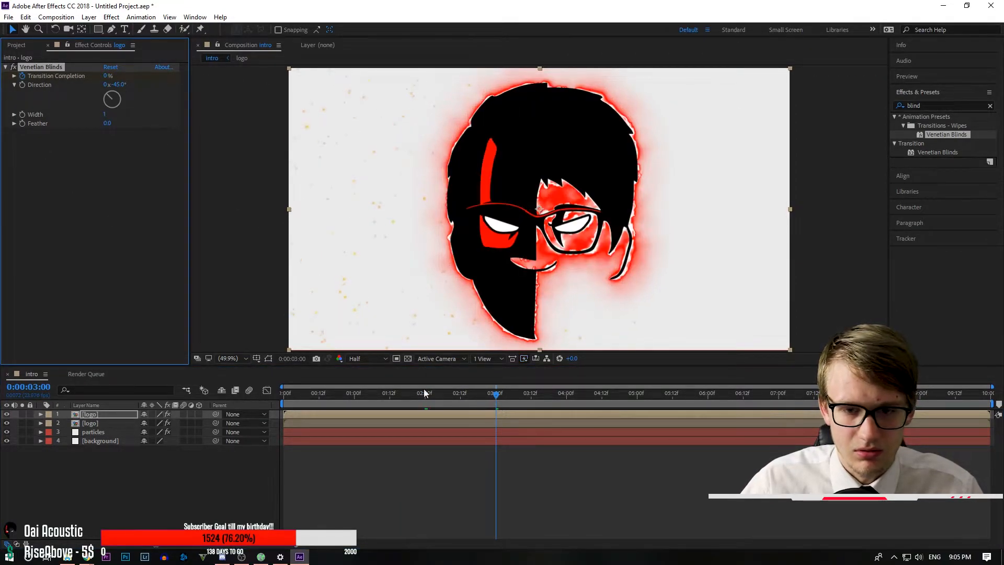
- Play back the intro from the start twice to check the logo's blinds reveal over the Saber draw-on
{"action": "left_click_drag", "start_coordinate": [497, 394], "coordinate": [213, 372]}
{"action": "key", "text": "space"}
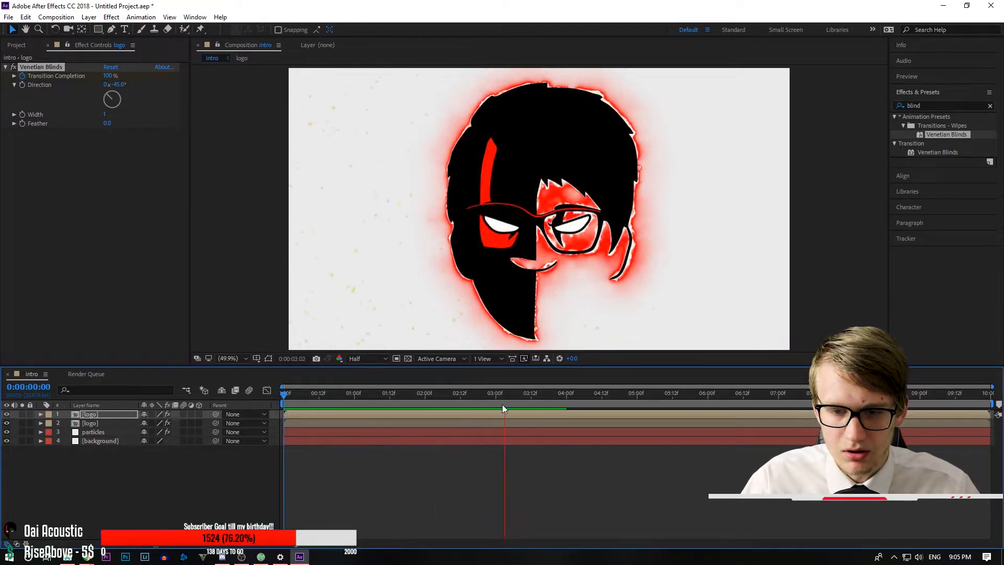
{"action": "key", "text": "space"}
{"action": "left_click_drag", "start_coordinate": [554, 398], "coordinate": [284, 399]}
{"action": "key", "text": "space"}
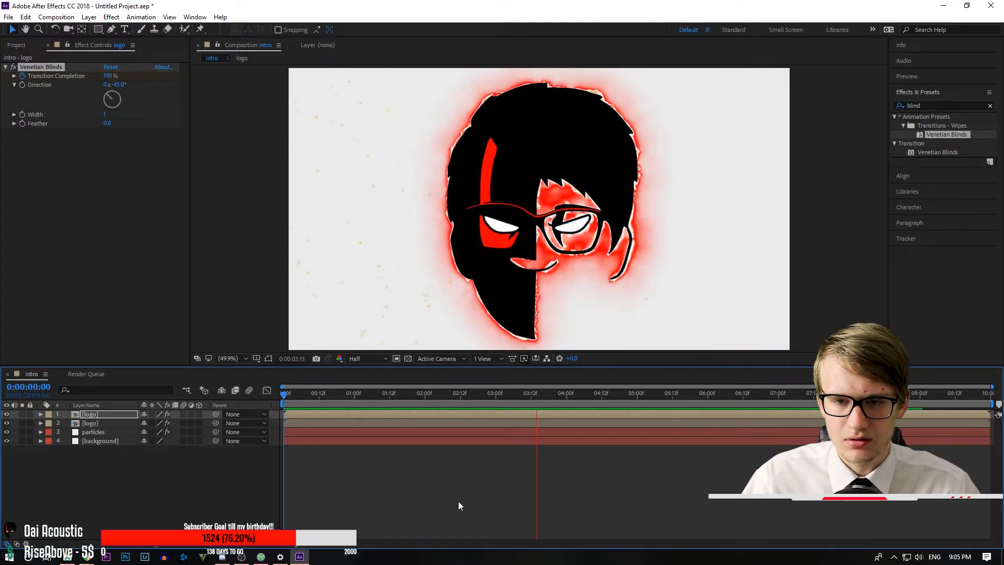
- With the time at 0:00:02:00, set the lower logo layer's Saber End Offset to 100%
{"action": "key", "text": "space"}
{"action": "left_click_drag", "start_coordinate": [486, 396], "coordinate": [425, 391]}
{"action": "left_click", "coordinate": [86, 423]}
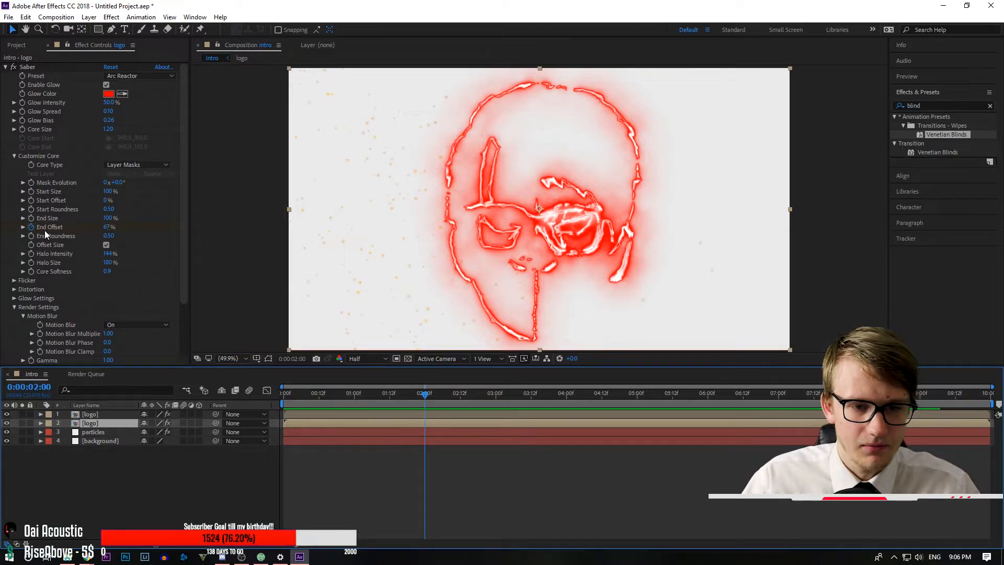
{"action": "mouse_move", "coordinate": [428, 397]}
{"action": "left_mouse_down"}
{"action": "mouse_move", "coordinate": [498, 393]}
{"action": "mouse_move", "coordinate": [426, 389]}
{"action": "left_mouse_up"}
{"action": "left_click", "coordinate": [109, 227]}
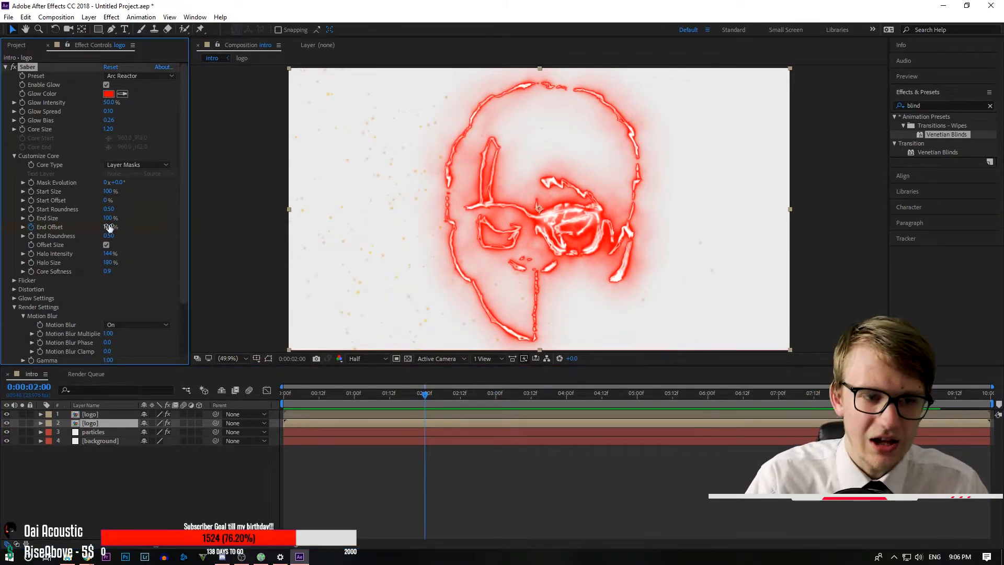
{"action": "type", "text": "100"}
{"action": "key", "text": "Return"}
- Keyframe the lower logo layer's Saber End Offset at 0% at 0:00:03:00
{"action": "left_click_drag", "start_coordinate": [427, 396], "coordinate": [498, 396]}
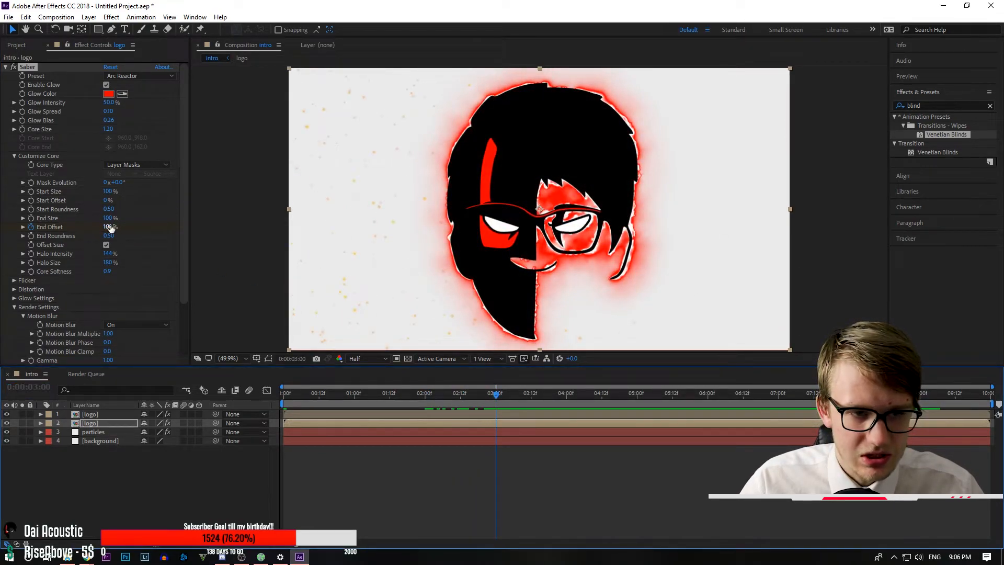
{"action": "left_click_drag", "start_coordinate": [107, 227], "coordinate": [2, 223]}
{"action": "left_click", "coordinate": [497, 401]}
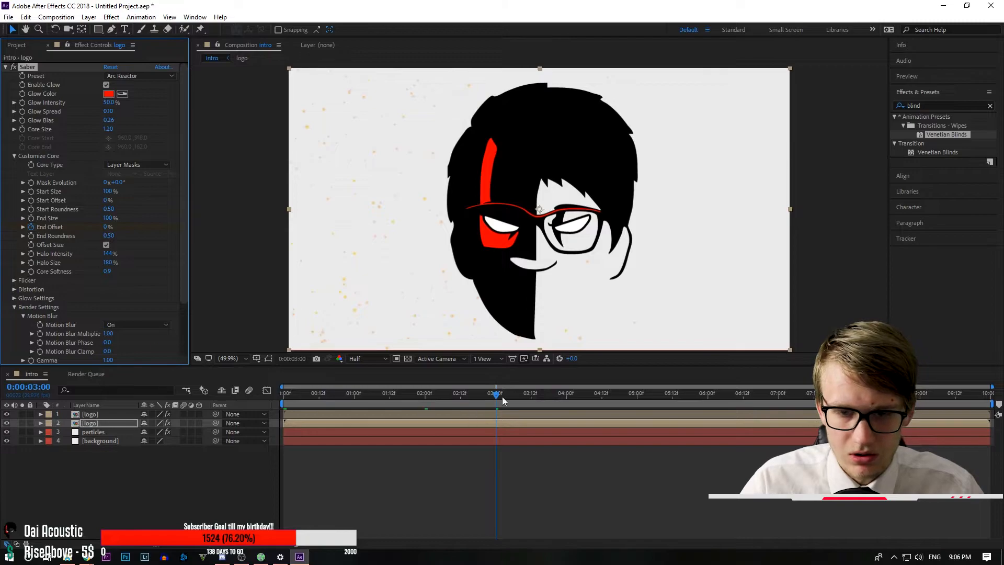
- Play back the intro from the start twice to check how the Saber glow fades out
{"action": "key", "text": "Home"}
{"action": "key", "text": "space"}
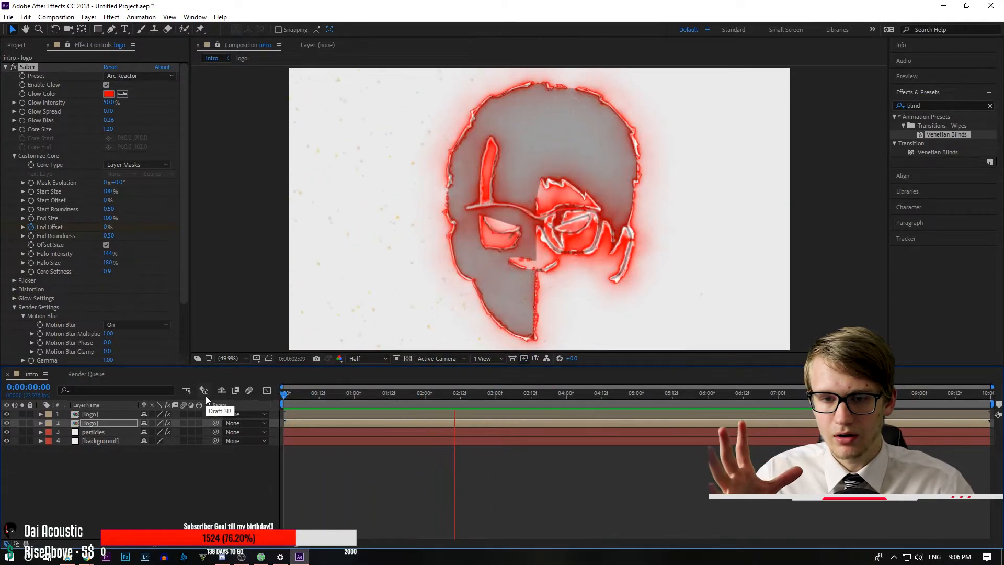
{"action": "key", "text": "space"}
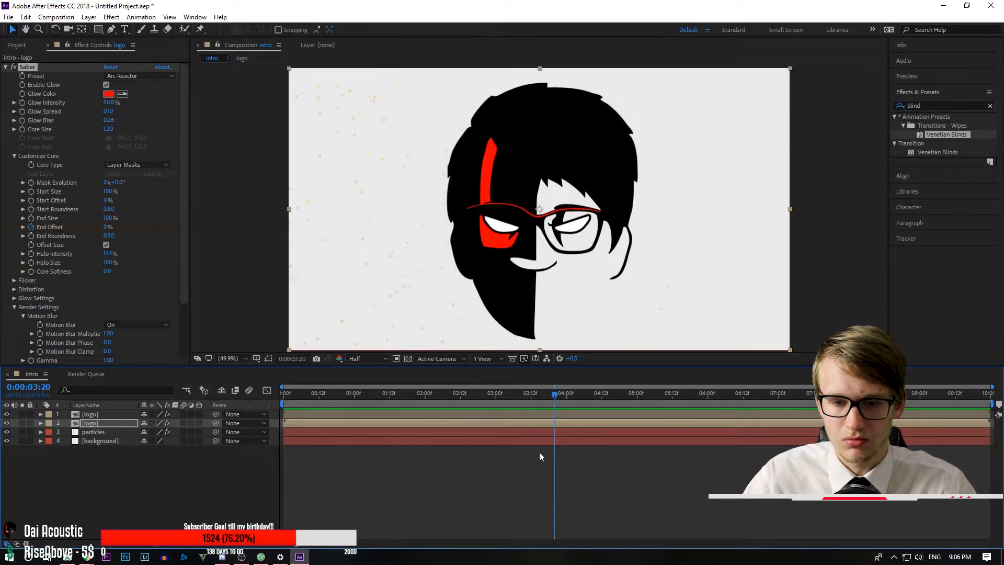
{"action": "left_click_drag", "start_coordinate": [555, 400], "coordinate": [220, 401]}
{"action": "key", "text": "space"}
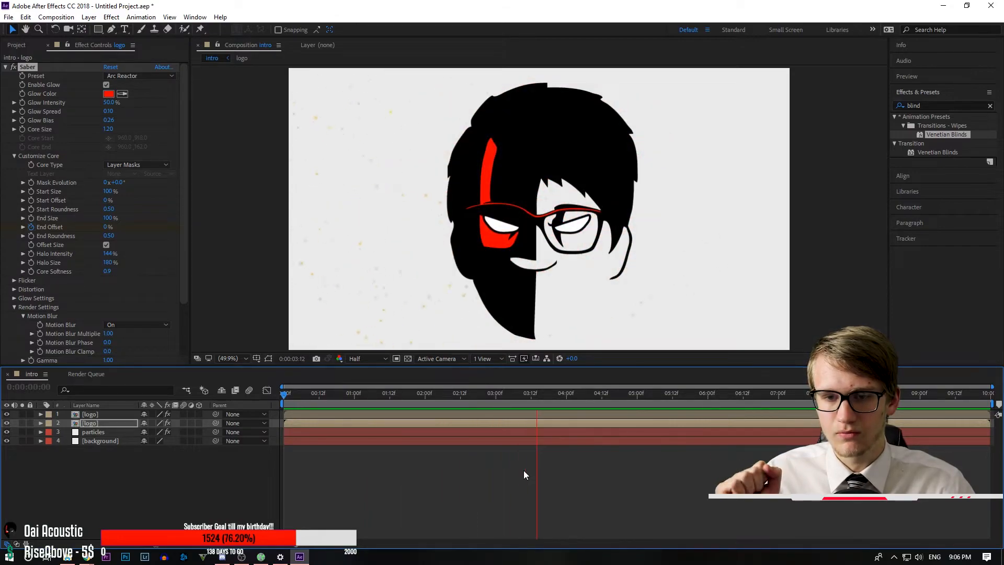
- With the time at 0:00:02:12, set the lower logo layer's Saber End Offset to 100% and preview it
{"action": "left_click_drag", "start_coordinate": [551, 396], "coordinate": [459, 396]}
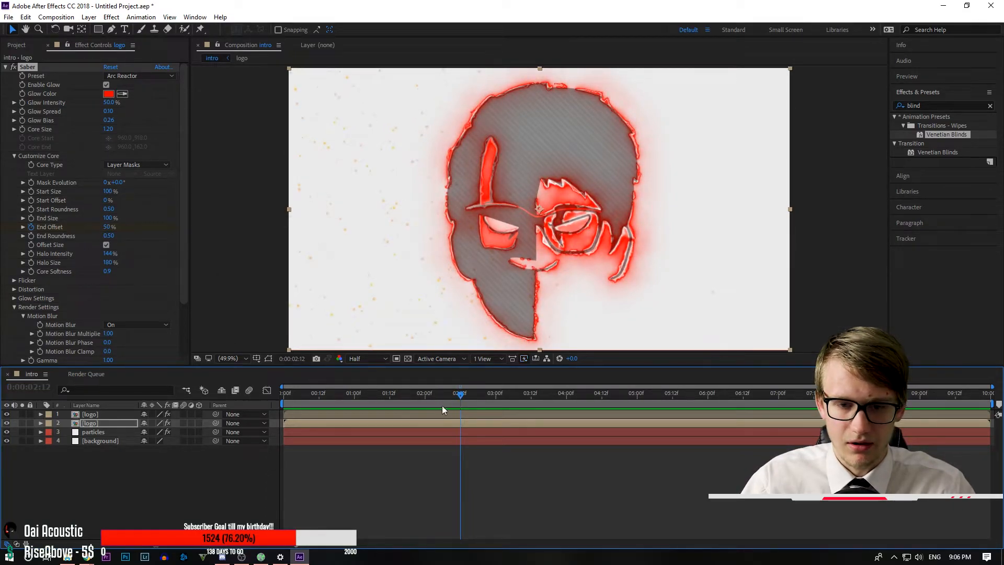
{"action": "left_click", "coordinate": [473, 414]}
{"action": "left_click", "coordinate": [475, 421]}
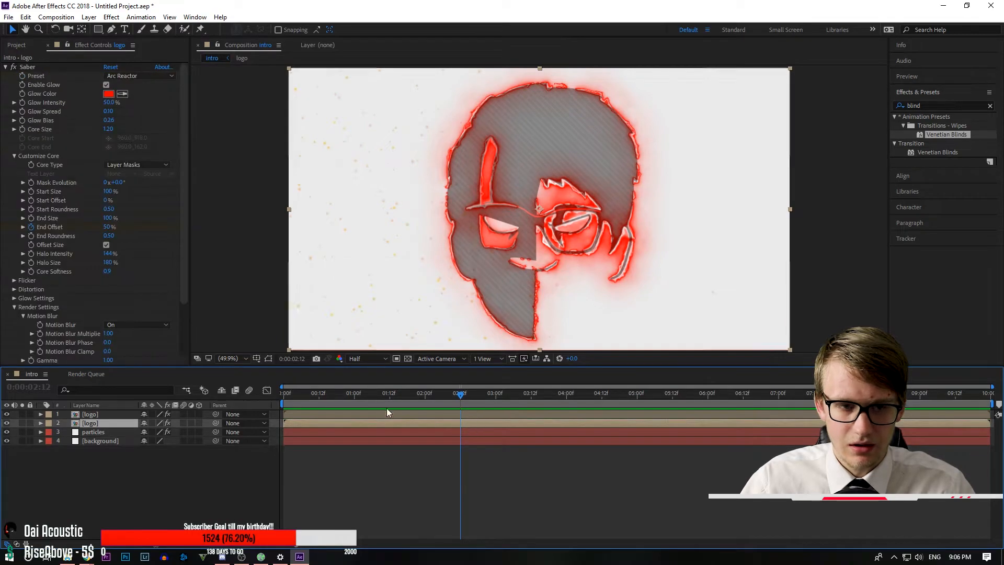
{"action": "left_click", "coordinate": [108, 227]}
{"action": "type", "text": "100"}
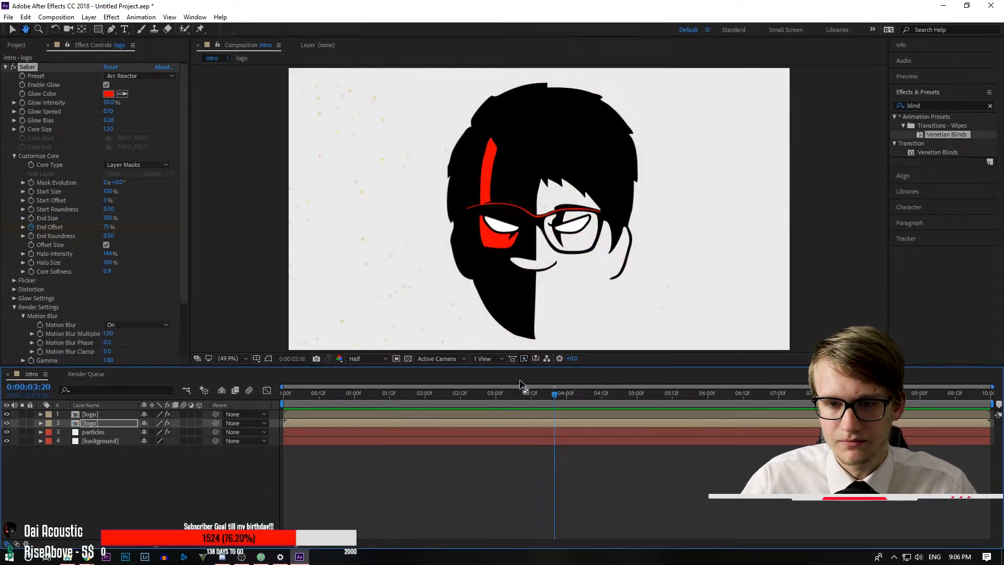
{"action": "key", "text": "space"}
{"action": "left_click_drag", "start_coordinate": [553, 397], "coordinate": [412, 413]}
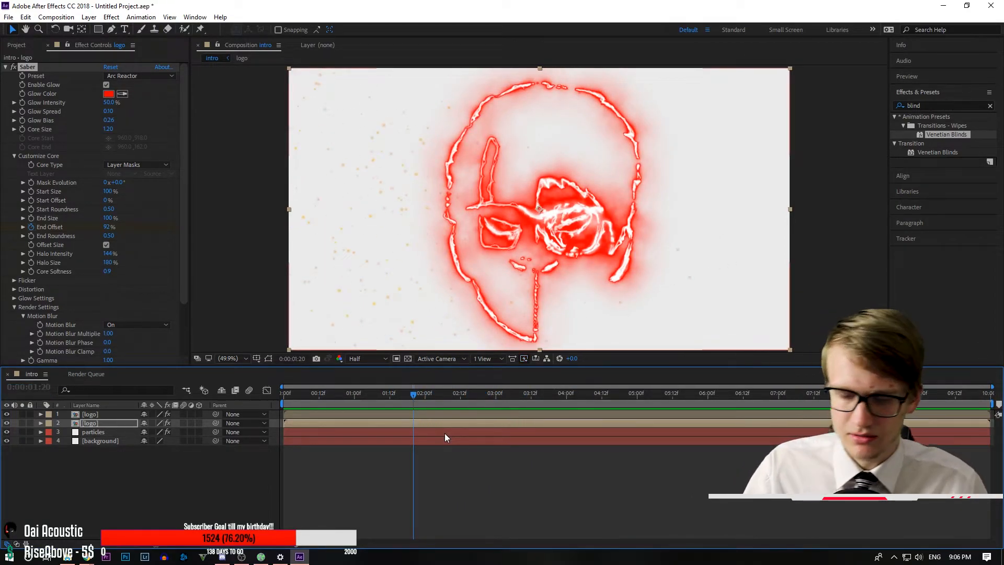
- Pre-compose the two logo layers into a new composition named "logo" with all attributes moved into it
{"action": "left_click", "coordinate": [89, 415]}
{"action": "right_click", "coordinate": [89, 415]}
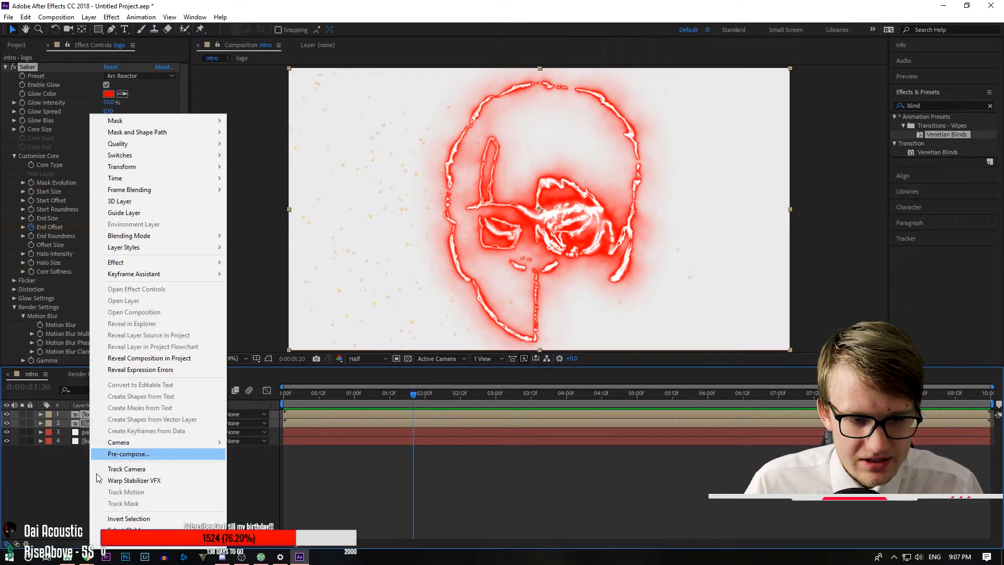
{"action": "left_click", "coordinate": [128, 454]}
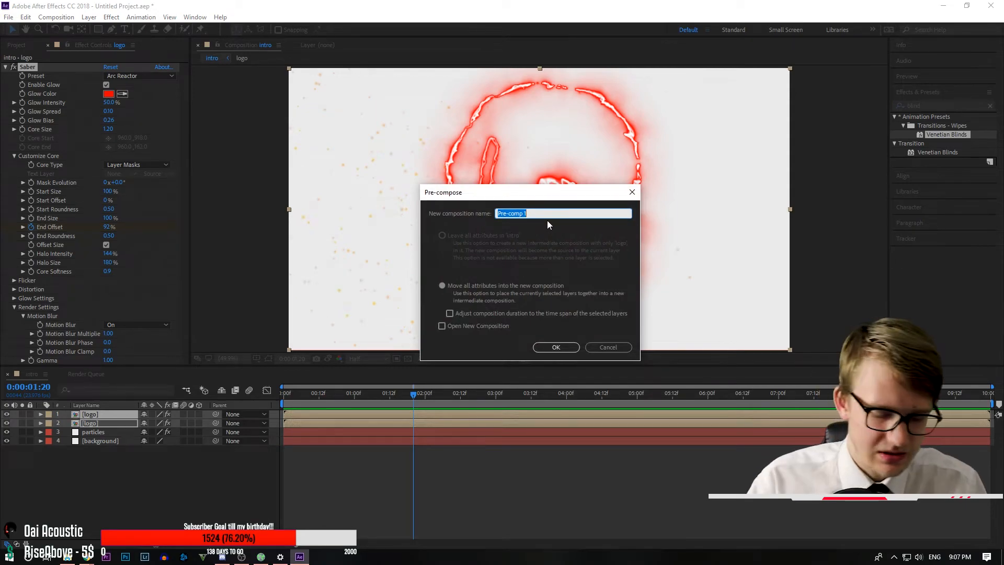
{"action": "type", "text": "logo"}
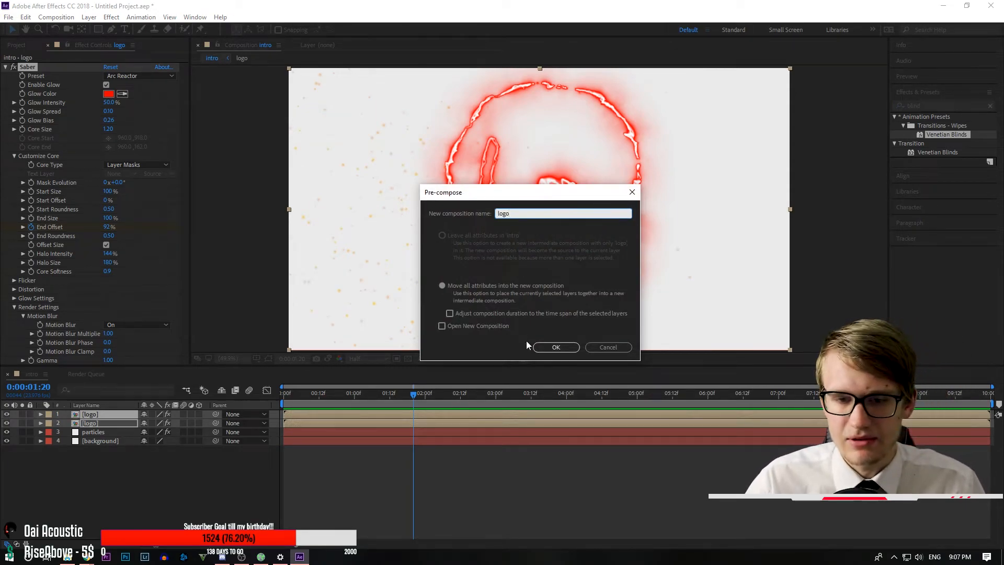
{"action": "left_click", "coordinate": [557, 348]}
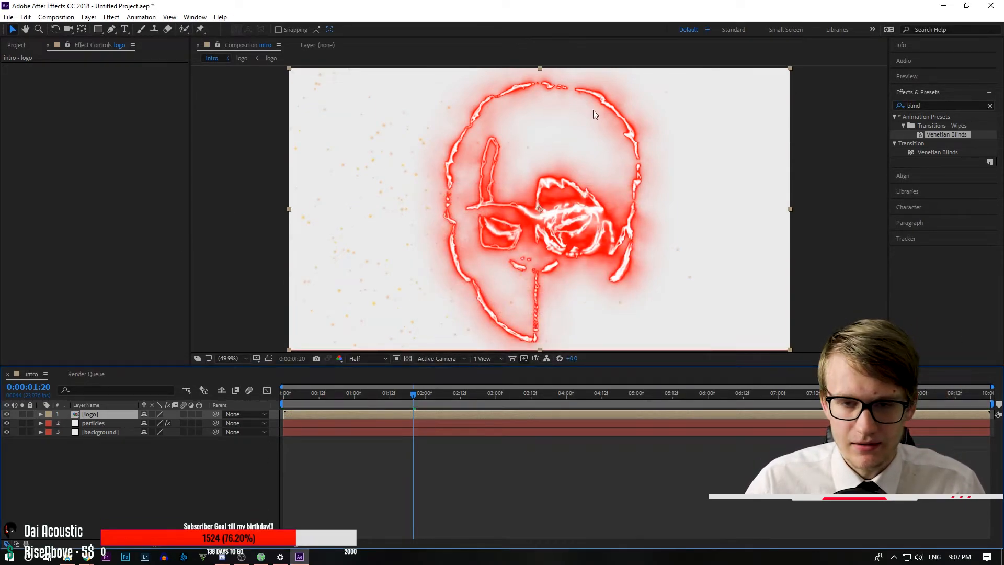
- Add Scale and Rotation keyframes at 0:00:03:00 on the pre-composed logo layer, keeping 100% and 0°
{"action": "key", "text": "Home"}
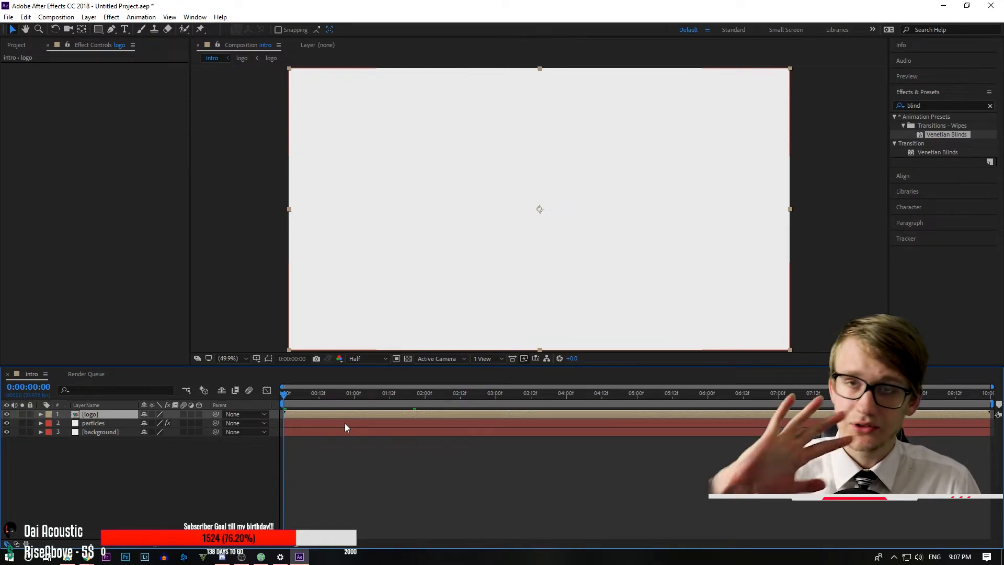
{"action": "left_click", "coordinate": [41, 414]}
{"action": "left_click", "coordinate": [50, 423]}
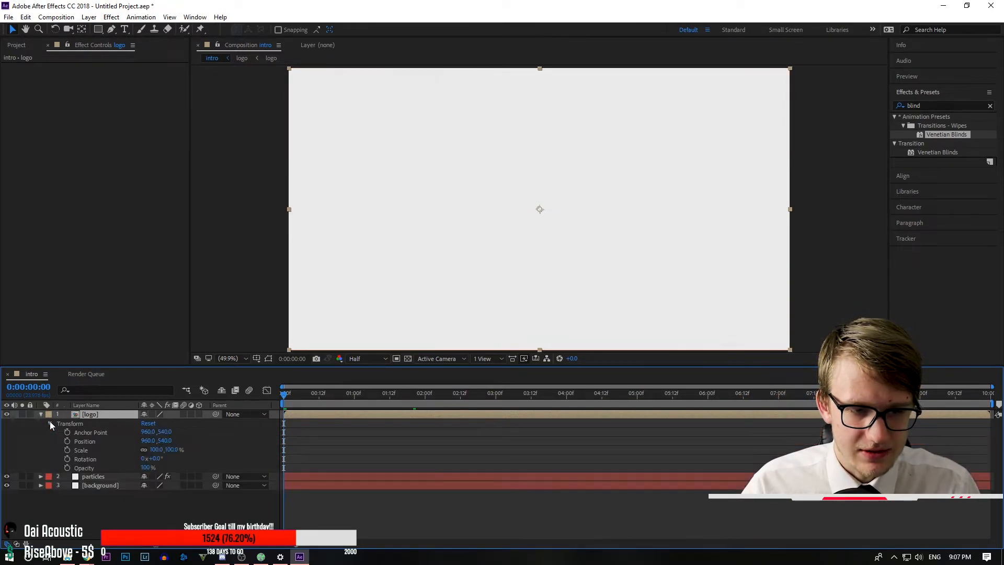
{"action": "left_click_drag", "start_coordinate": [285, 396], "coordinate": [482, 386]}
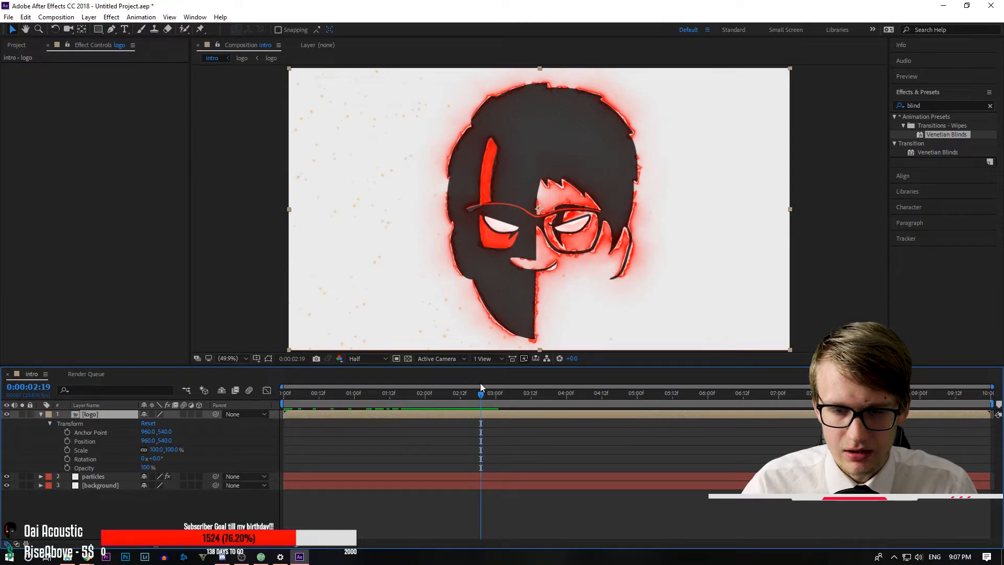
{"action": "left_click_drag", "start_coordinate": [479, 395], "coordinate": [495, 398]}
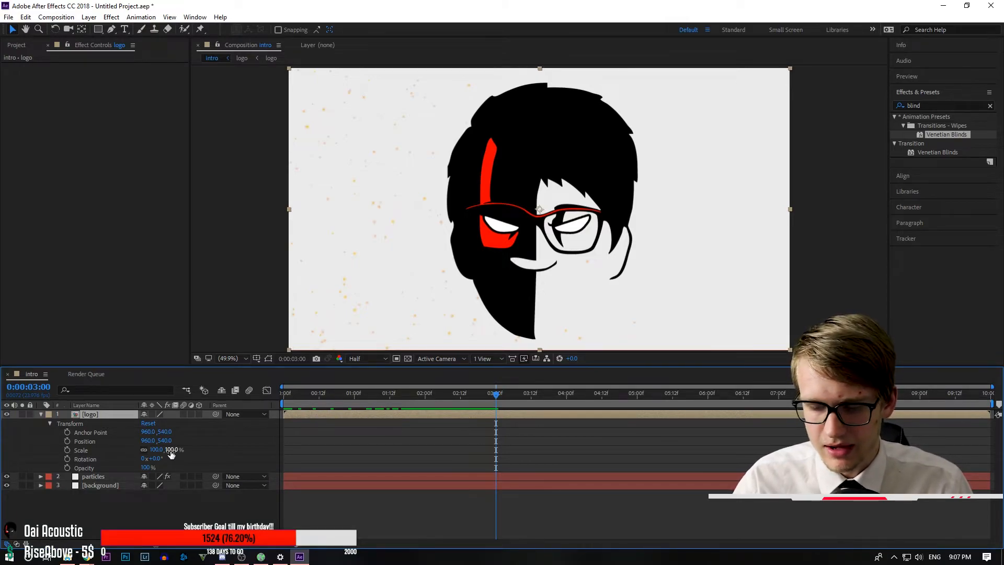
{"action": "left_click", "coordinate": [68, 450]}
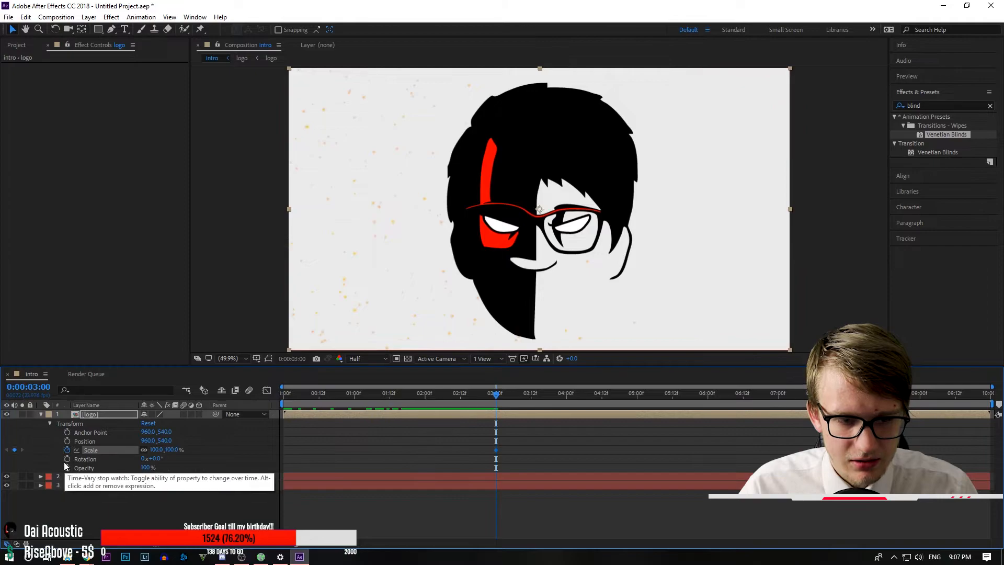
{"action": "left_click", "coordinate": [67, 459]}
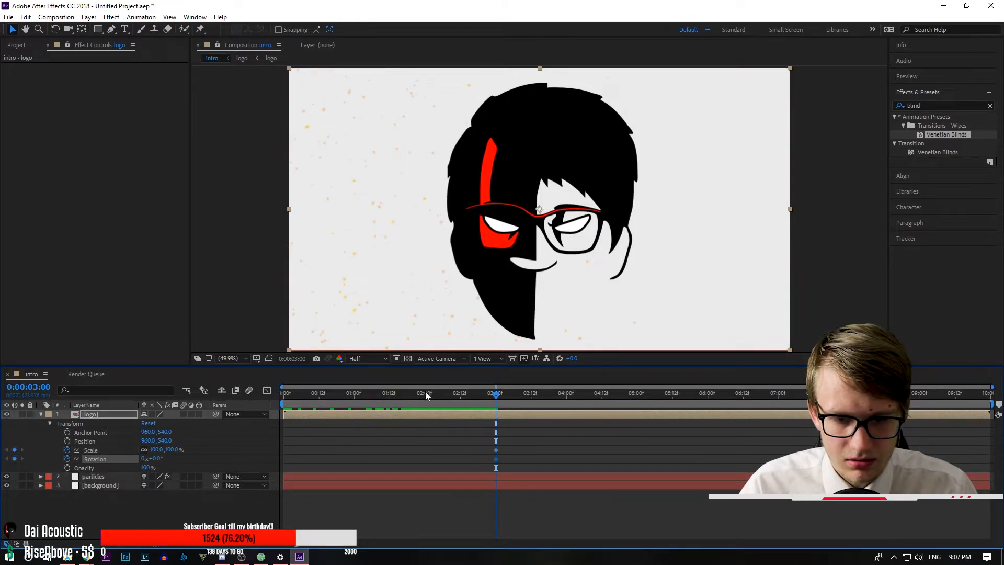
- At 0:00:00:00, set the logo layer's Scale to 250% and Rotation to -45°, and preview the move
{"action": "left_click_drag", "start_coordinate": [498, 396], "coordinate": [80, 392]}
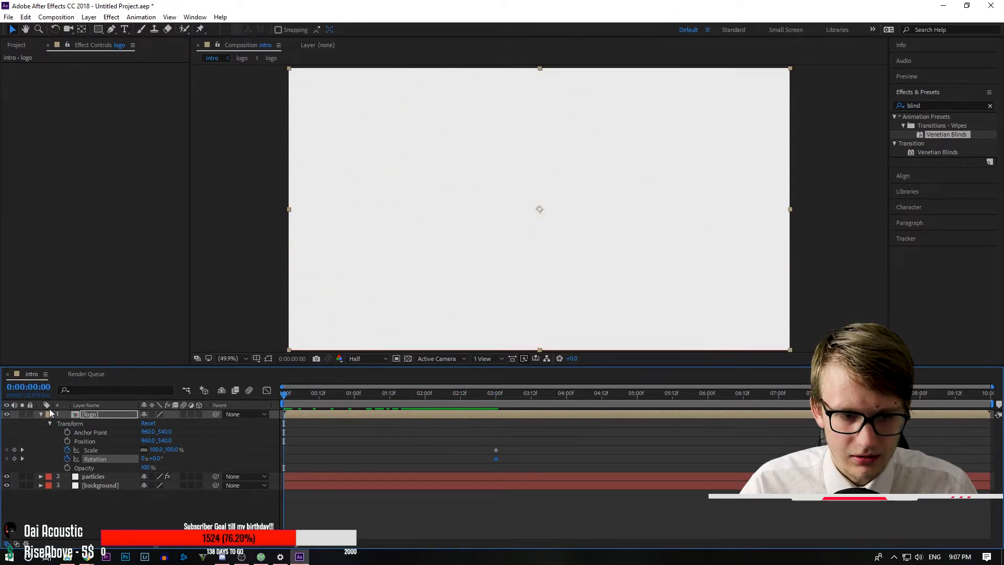
{"action": "left_click", "coordinate": [172, 450]}
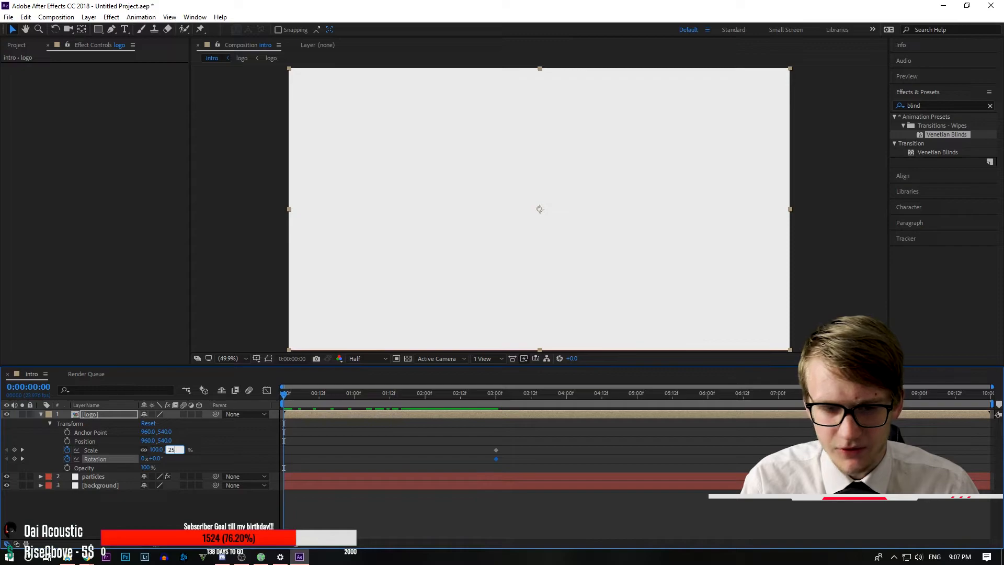
{"action": "key", "text": "Return"}
{"action": "left_click", "coordinate": [155, 458]}
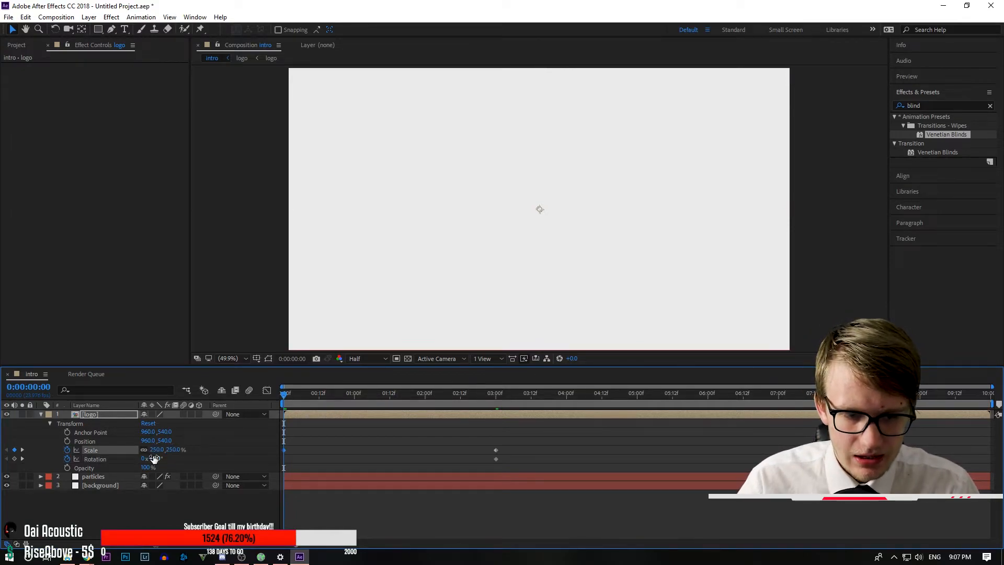
{"action": "type", "text": "-45"}
{"action": "key", "text": "Return"}
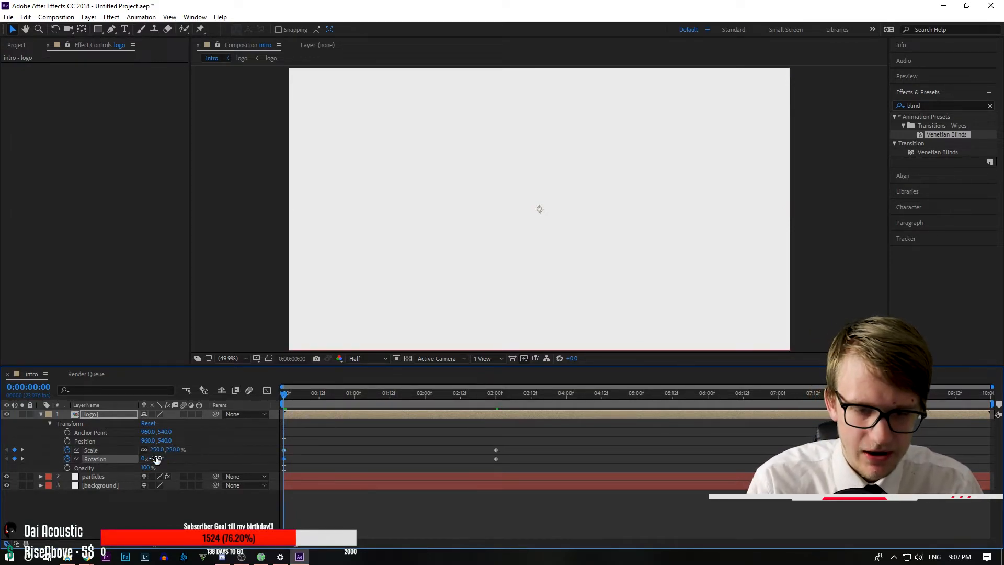
{"action": "key", "text": "space"}
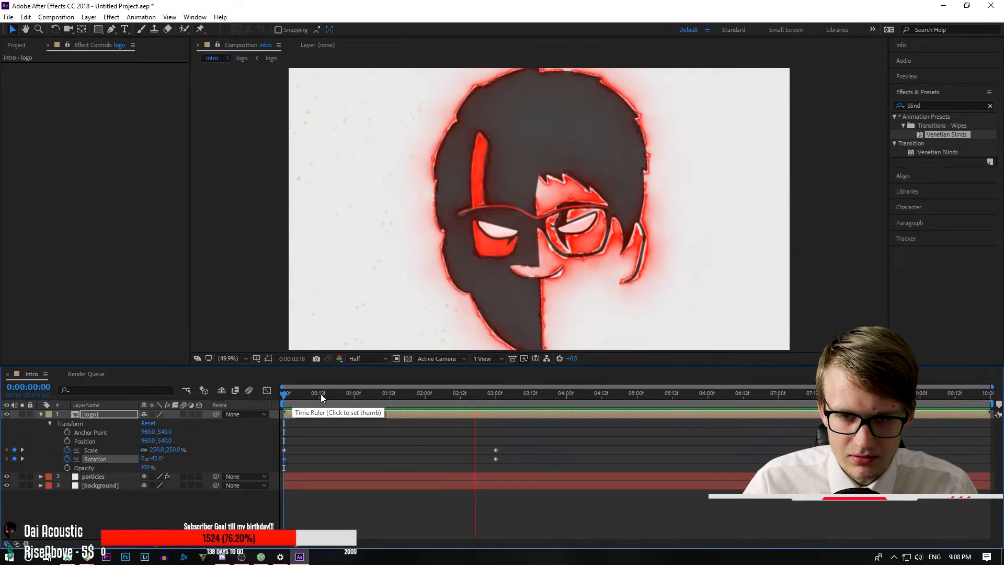
- Apply Easy Ease to all of the logo layer's Scale and Rotation keyframes
{"action": "left_click_drag", "start_coordinate": [507, 447], "coordinate": [282, 457]}
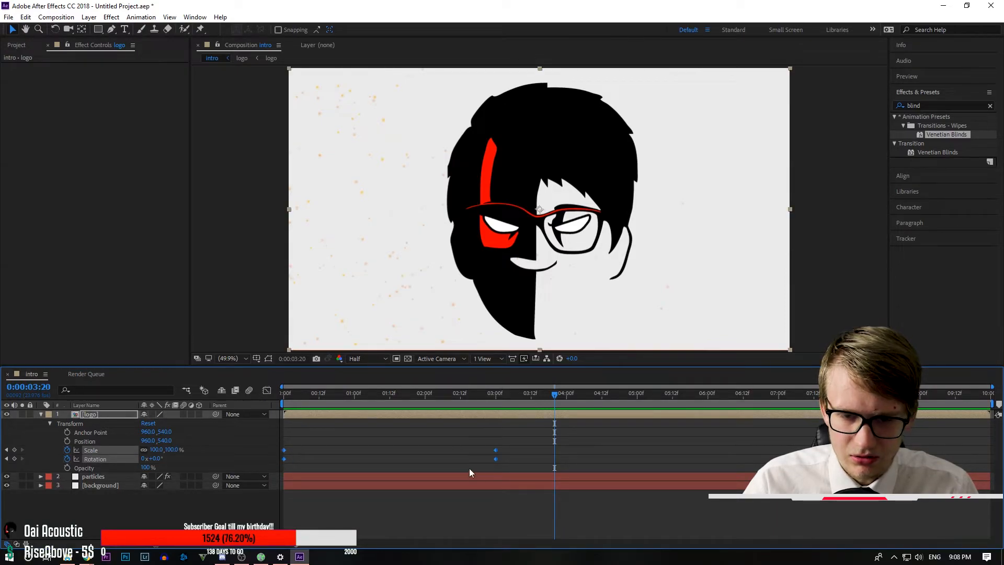
{"action": "right_click", "coordinate": [495, 459]}
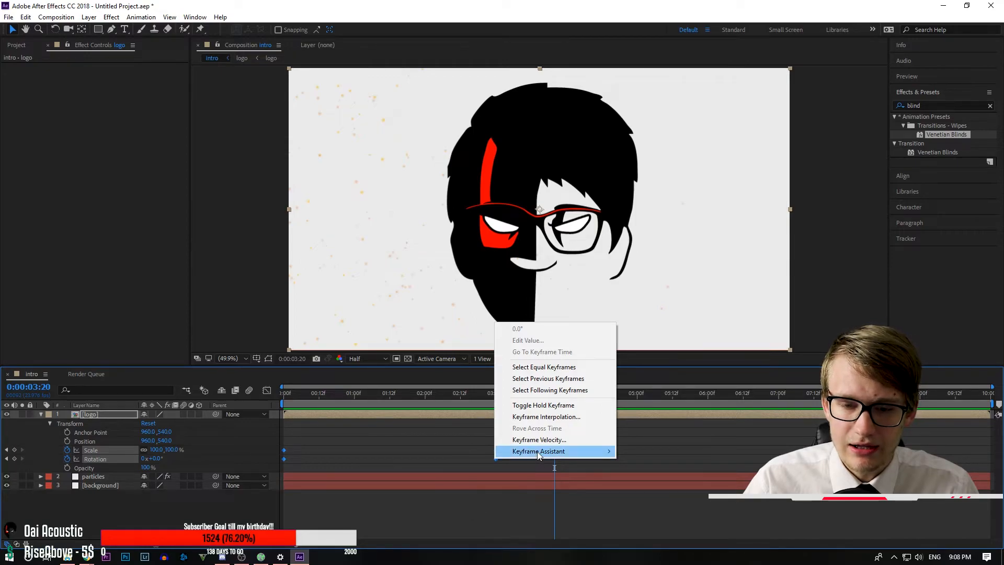
{"action": "mouse_move", "coordinate": [547, 451]}
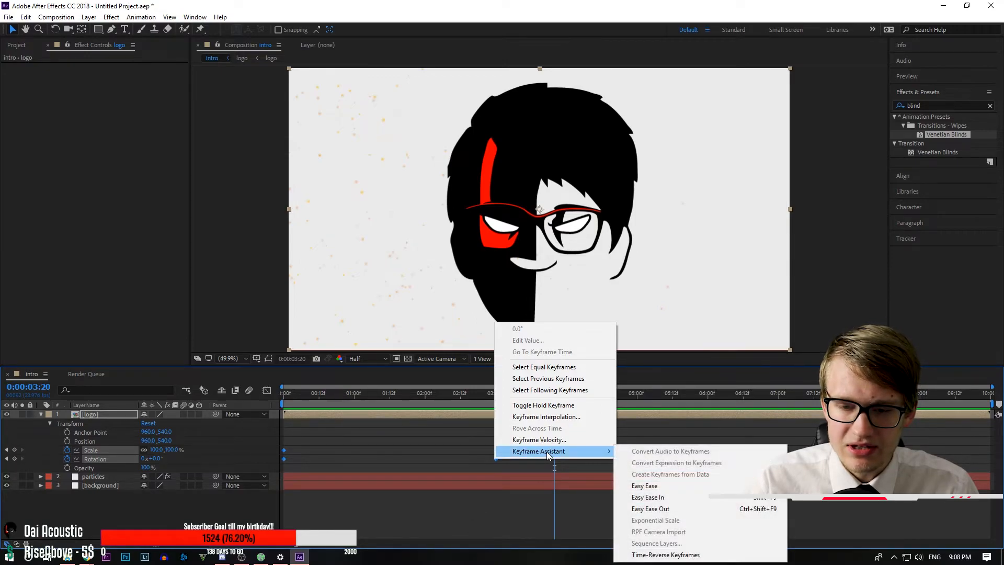
{"action": "left_click", "coordinate": [649, 486]}
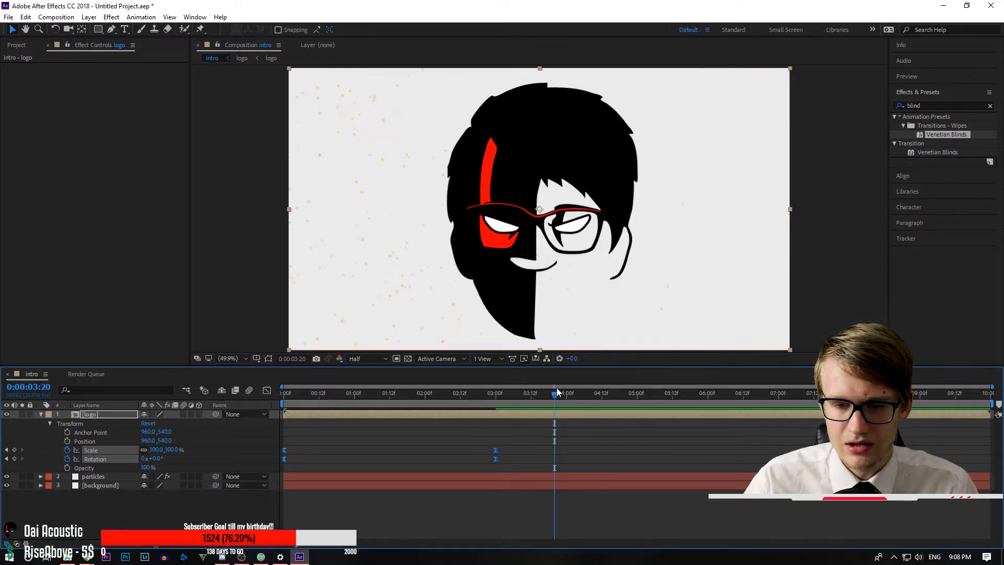
- Play back the intro repeatedly to check the logo's eased zoom and rotation
{"action": "key", "text": "Home"}
{"action": "key", "text": "space"}
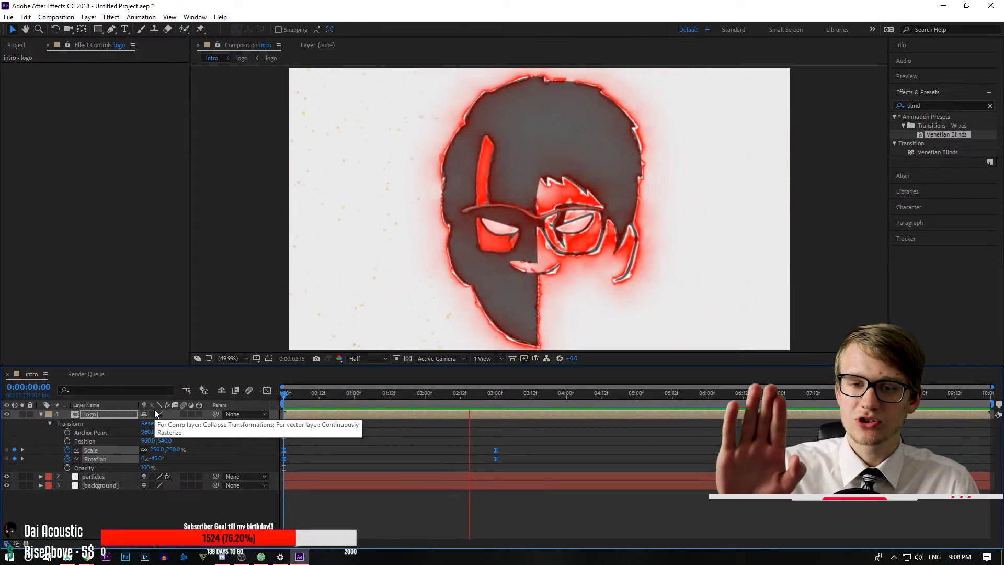
{"action": "key", "text": "space"}
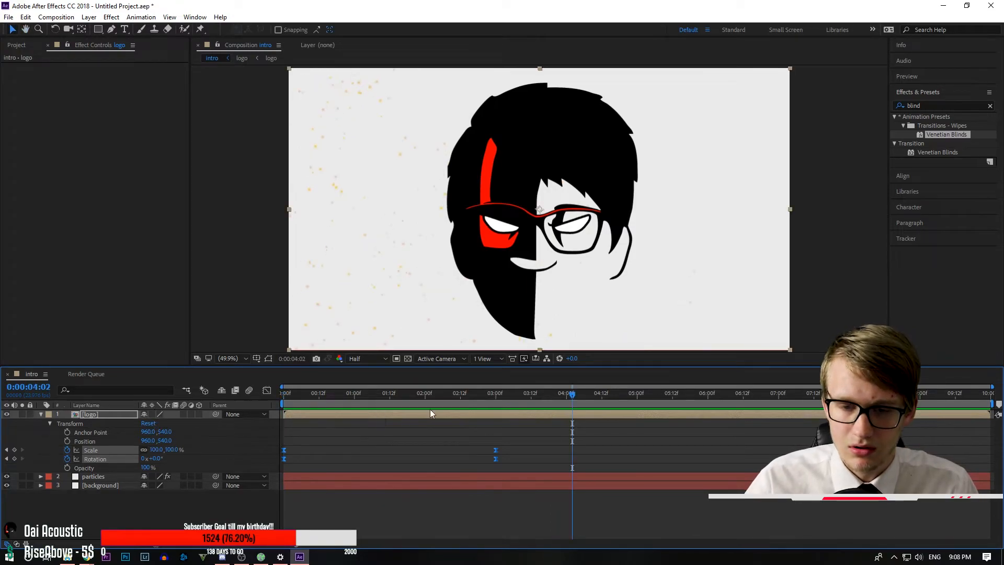
{"action": "key", "text": "space"}
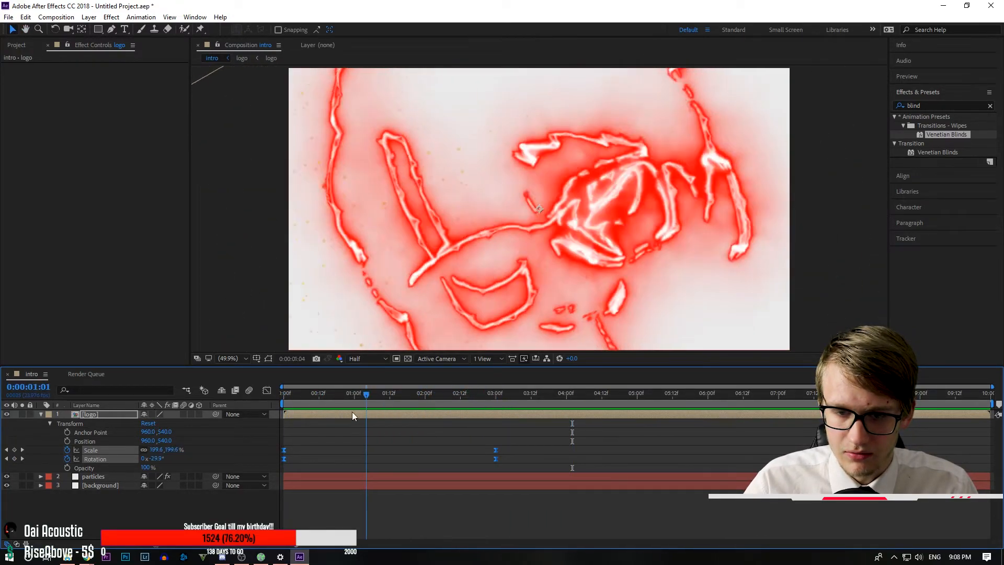
{"action": "key", "text": "space"}
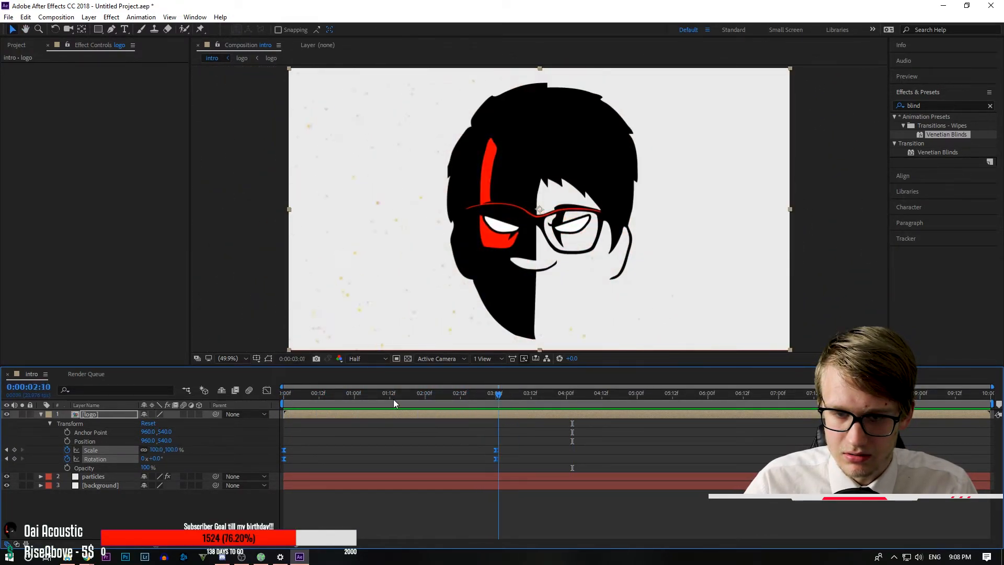
{"action": "key", "text": "space"}
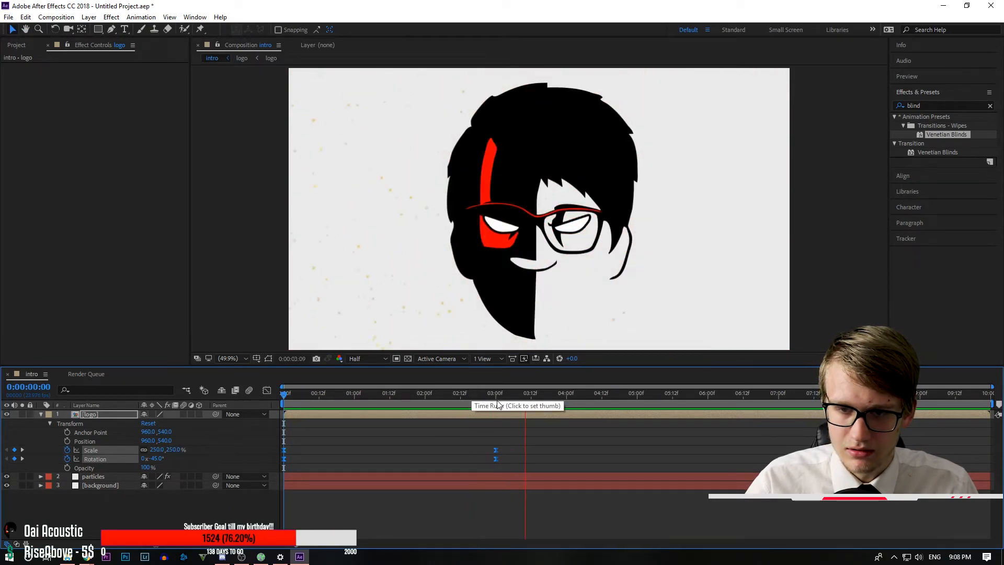
- Collapse the logo layer's properties and play back the intro from the start
{"action": "key", "text": "space"}
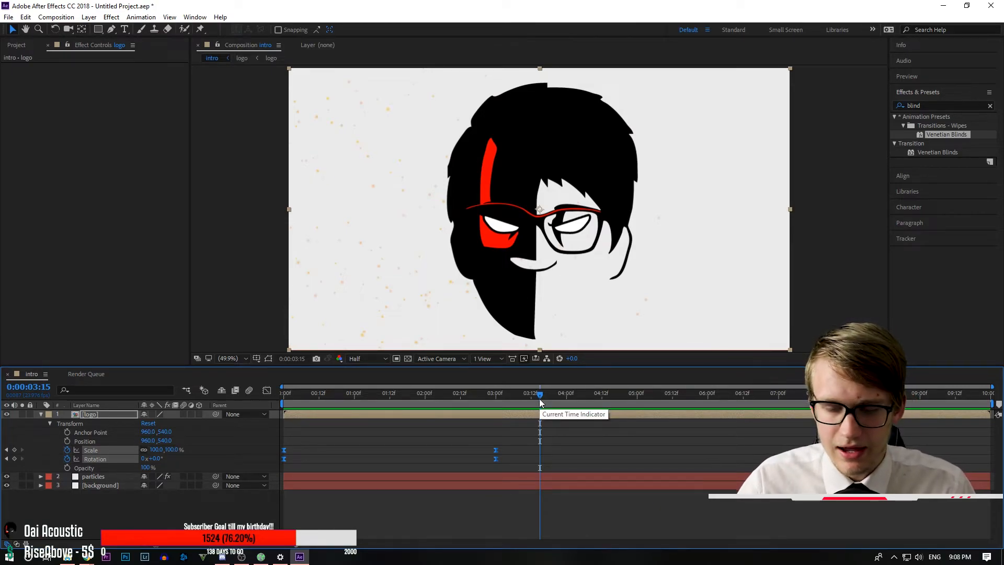
{"action": "left_click_drag", "start_coordinate": [539, 399], "coordinate": [185, 410]}
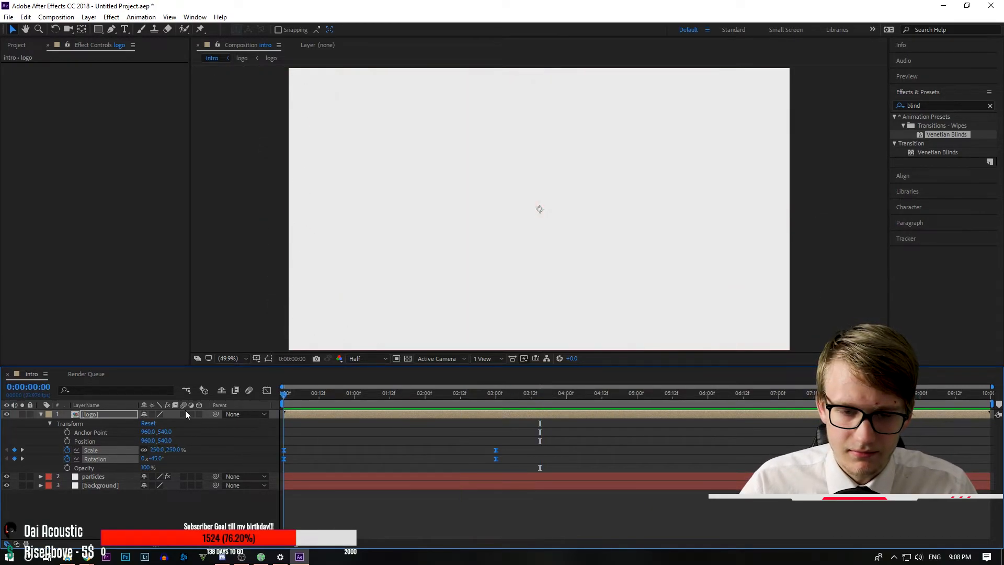
{"action": "left_click", "coordinate": [101, 507]}
{"action": "left_click", "coordinate": [41, 414]}
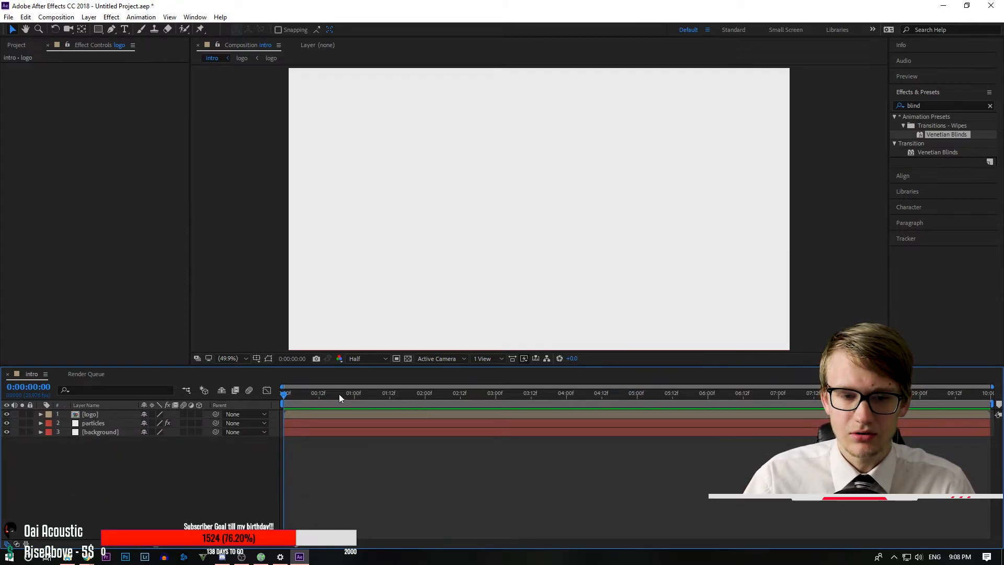
{"action": "left_click_drag", "start_coordinate": [285, 394], "coordinate": [218, 391]}
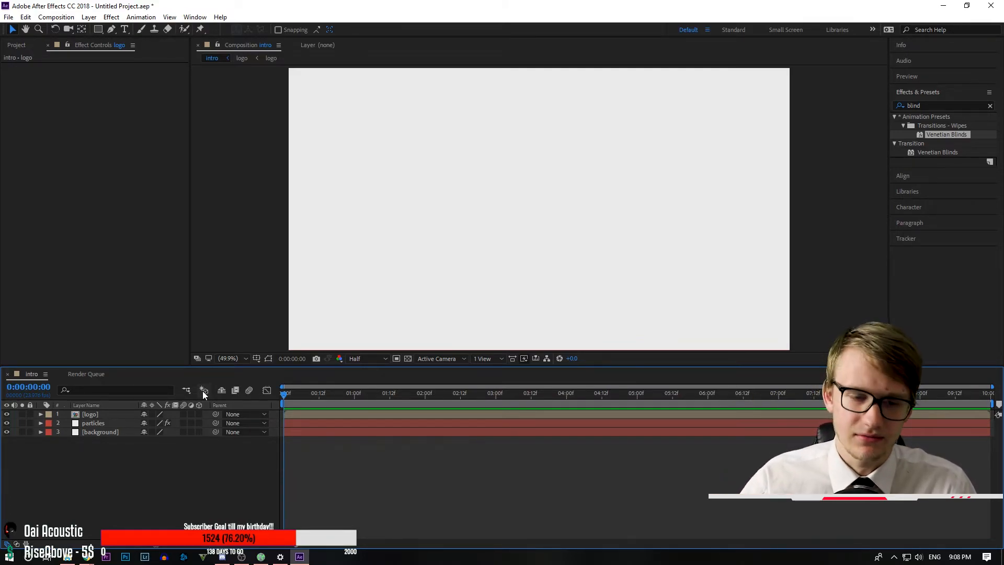
{"action": "key", "text": "space"}
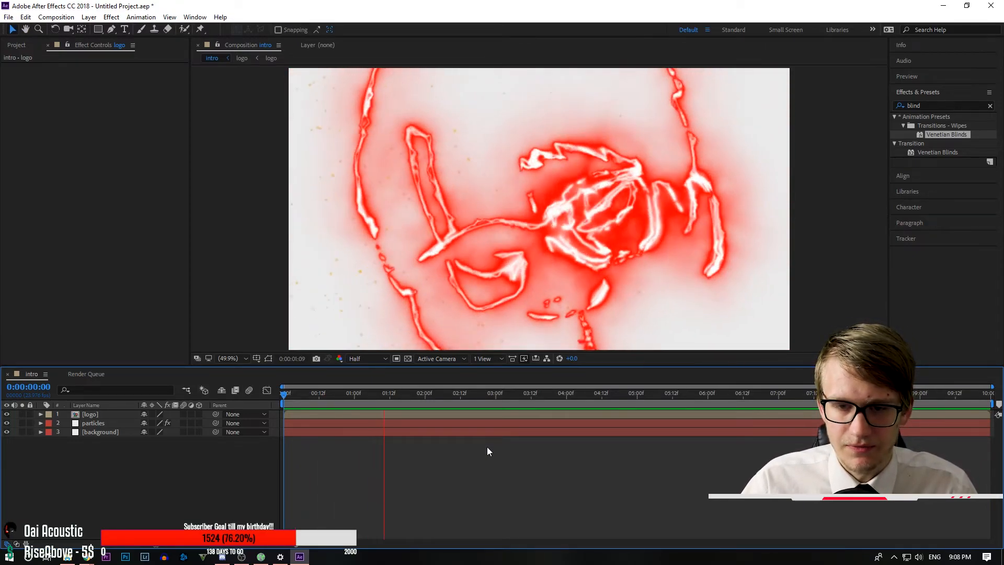
{"action": "key", "text": "space"}
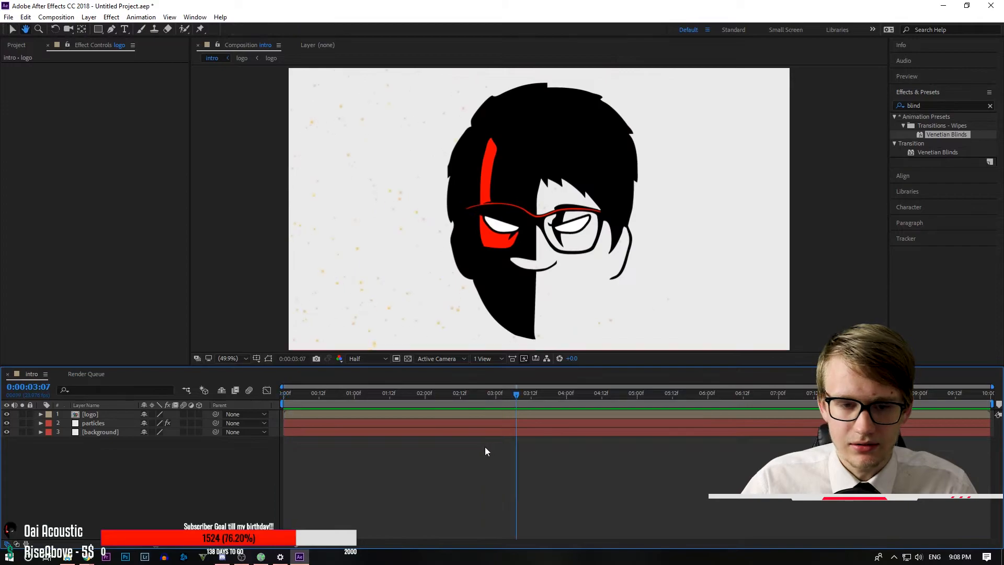
- Create a full-frame black (000000) solid named film above the logo layer
{"action": "right_click", "coordinate": [102, 469]}
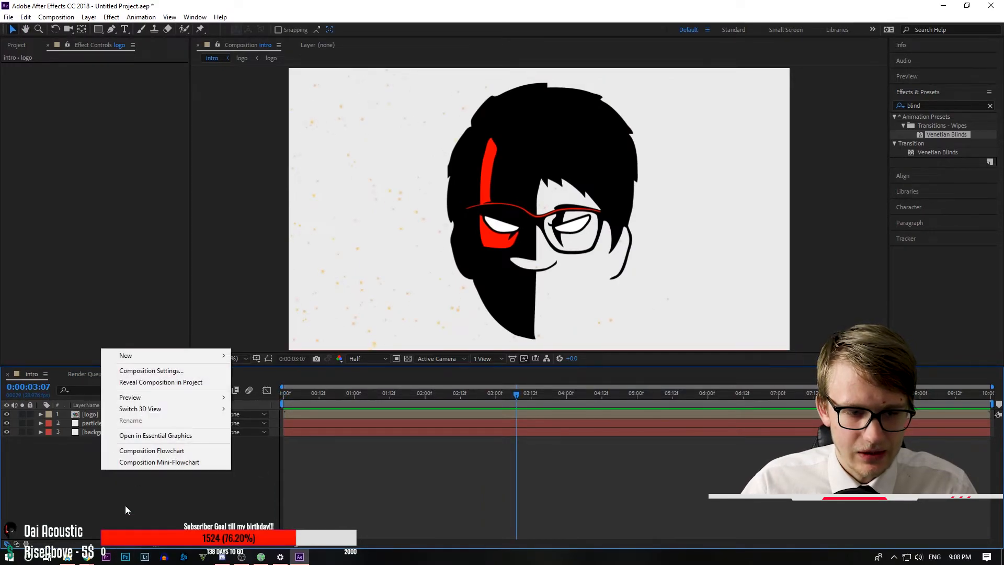
{"action": "mouse_move", "coordinate": [148, 355]}
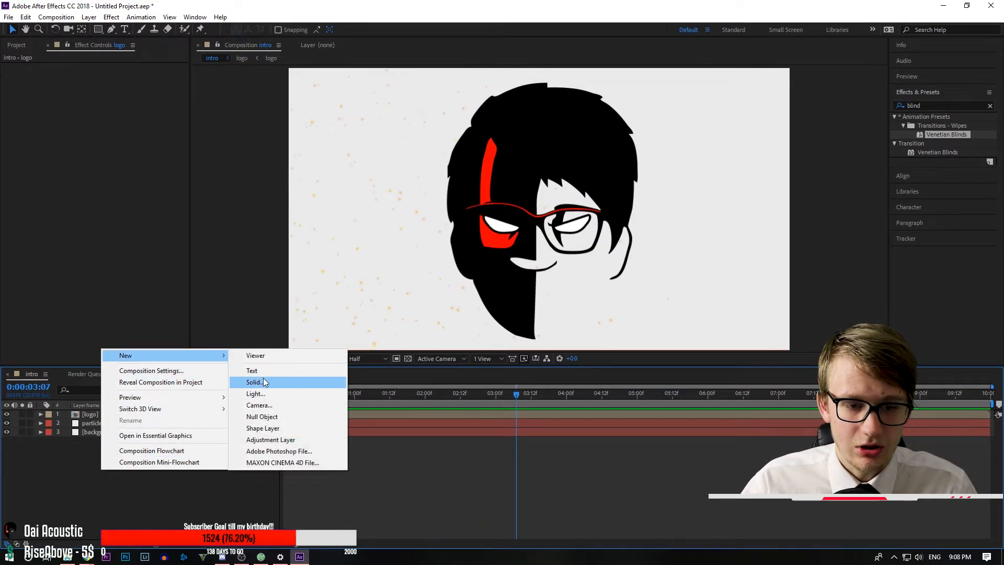
{"action": "left_click", "coordinate": [262, 378]}
{"action": "type", "text": "film"}
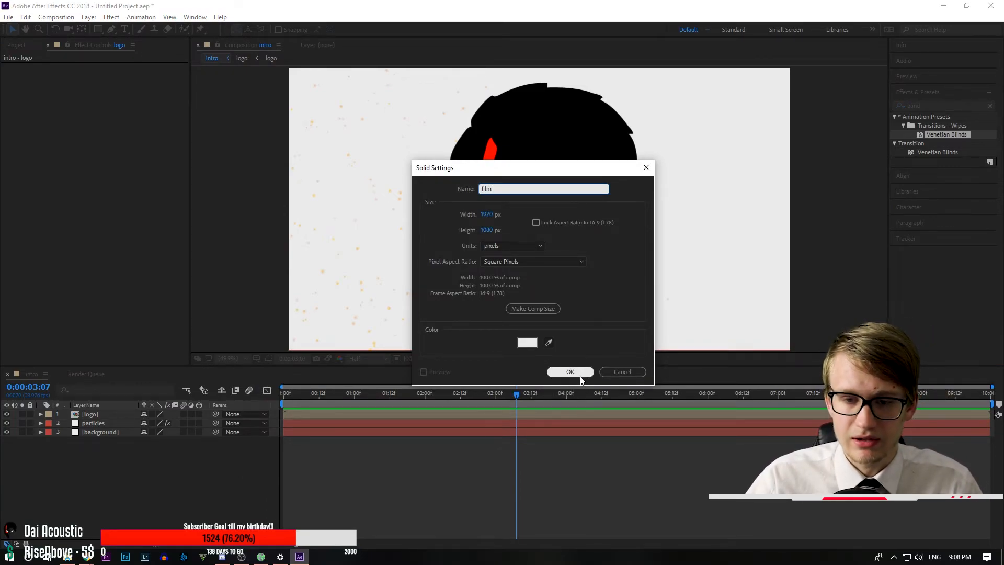
{"action": "left_click", "coordinate": [528, 343]}
{"action": "left_click_drag", "start_coordinate": [438, 253], "coordinate": [411, 347]}
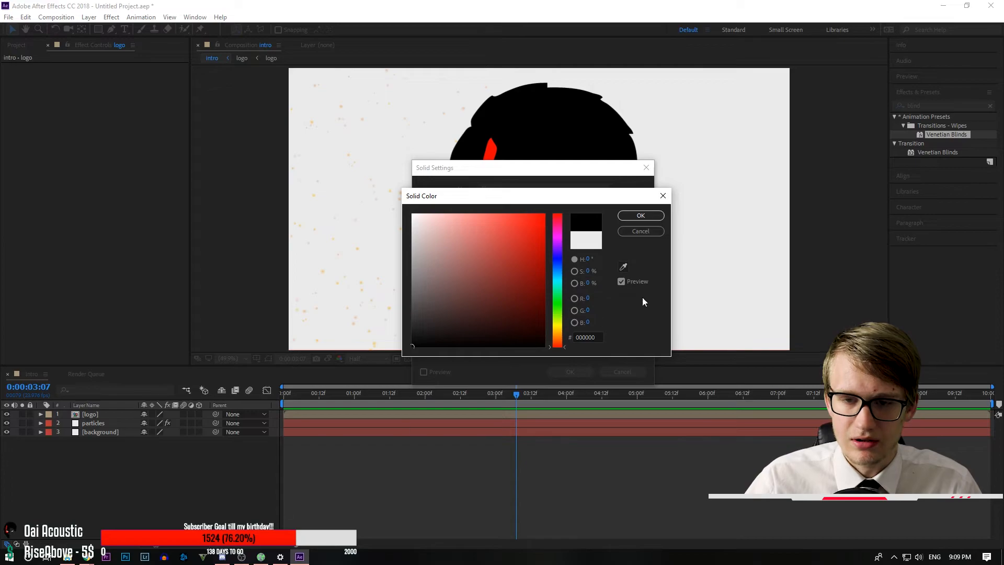
{"action": "left_click", "coordinate": [636, 216]}
{"action": "left_click", "coordinate": [552, 376]}
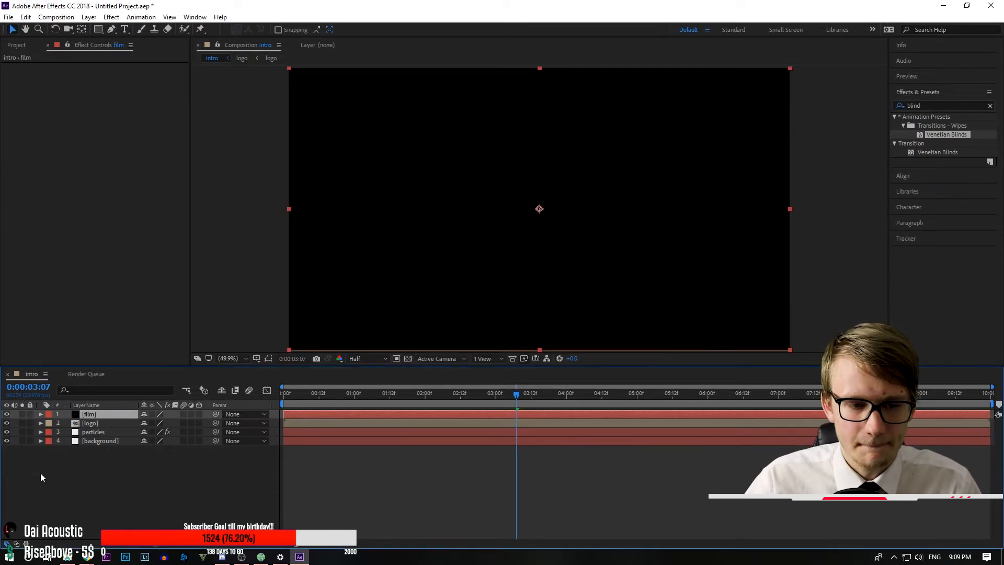
- Find the CC Jaws transition effect and apply it to the film layer
{"action": "left_click", "coordinate": [990, 106]}
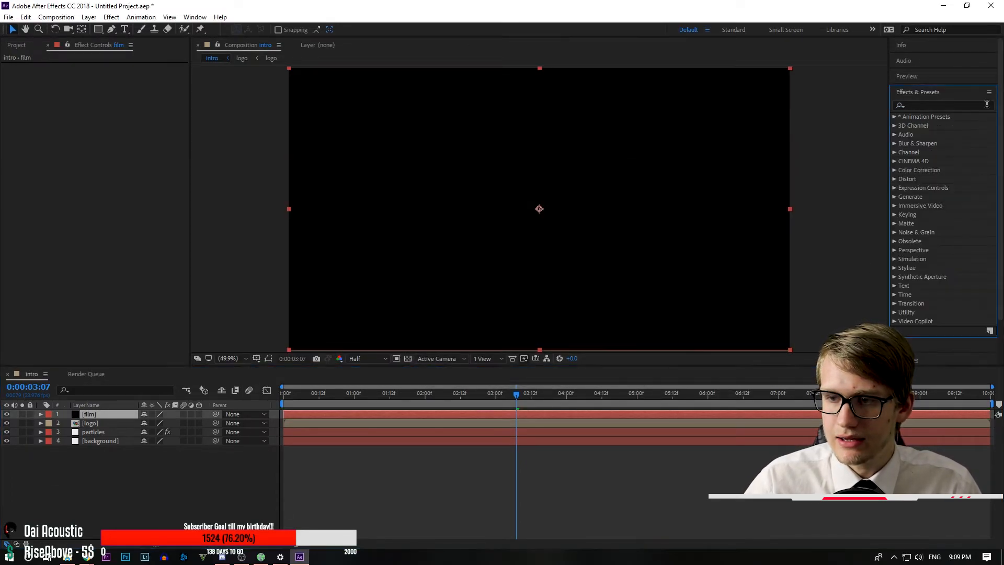
{"action": "left_click", "coordinate": [968, 106]}
{"action": "type", "text": "jaw"}
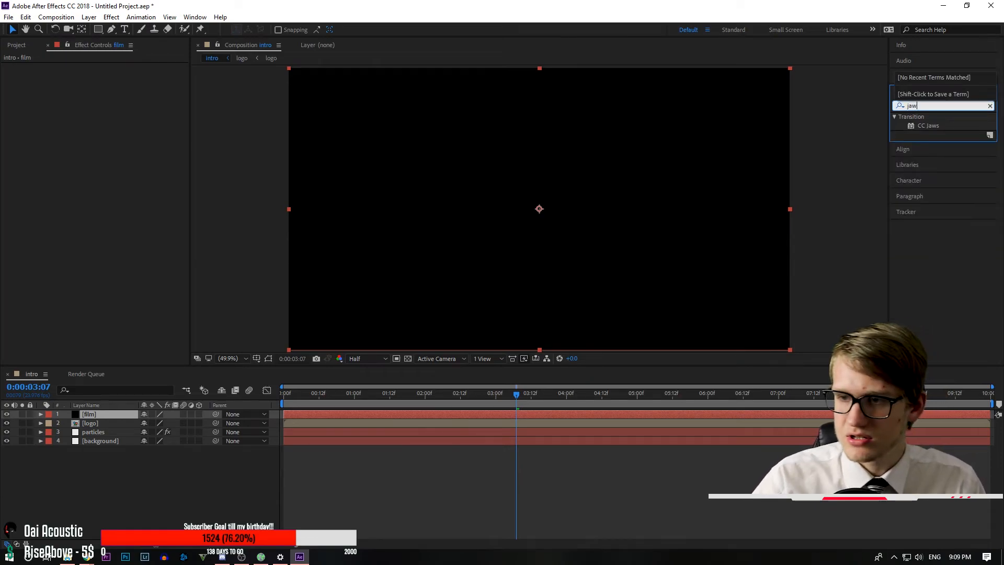
{"action": "left_click_drag", "start_coordinate": [928, 126], "coordinate": [92, 416]}
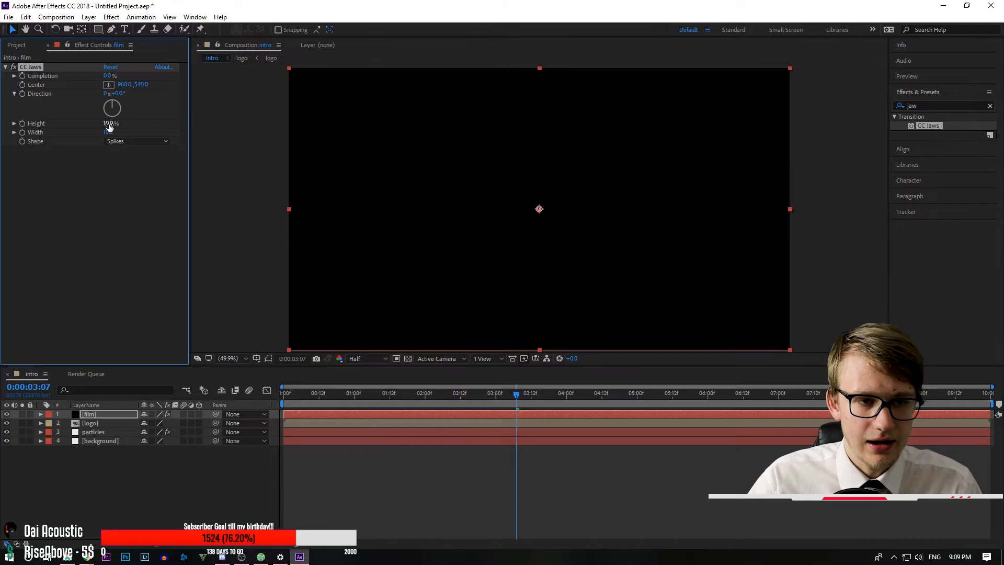
- At 0:00:03:00, add keyframes for the film layer's CC Jaws Completion and Height
{"action": "left_click_drag", "start_coordinate": [522, 389], "coordinate": [497, 396]}
{"action": "left_click", "coordinate": [7, 414]}
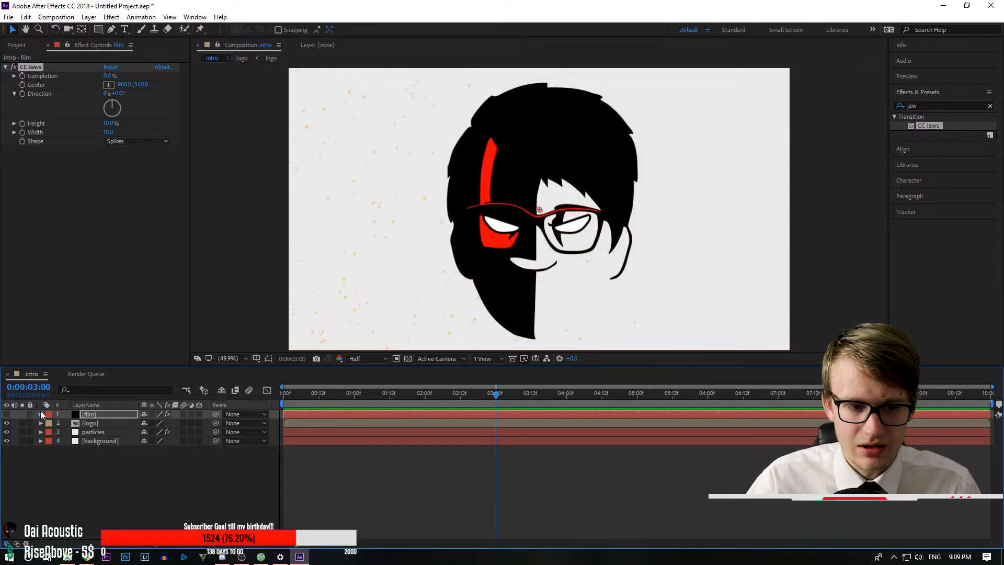
{"action": "left_click", "coordinate": [6, 414]}
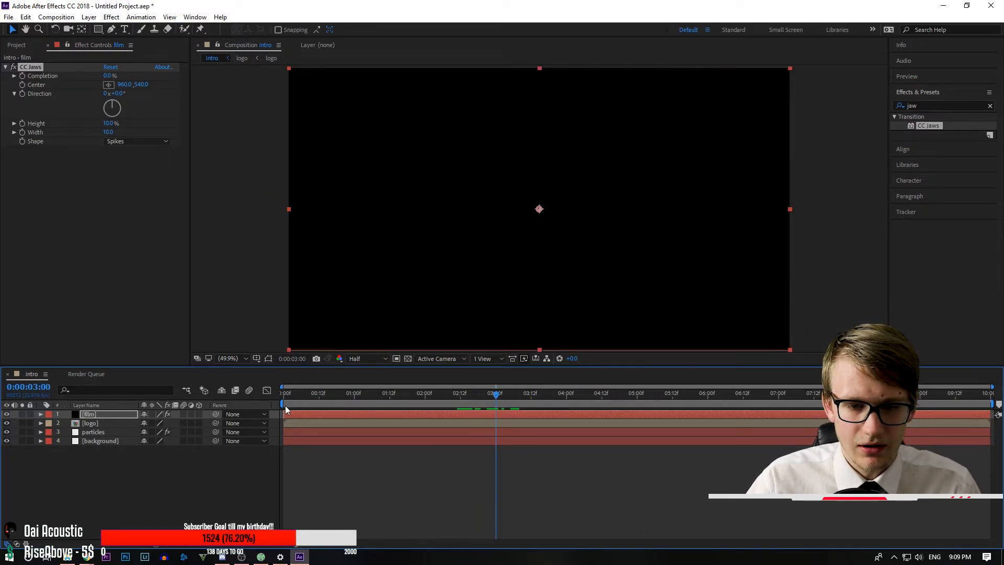
{"action": "left_click", "coordinate": [22, 76]}
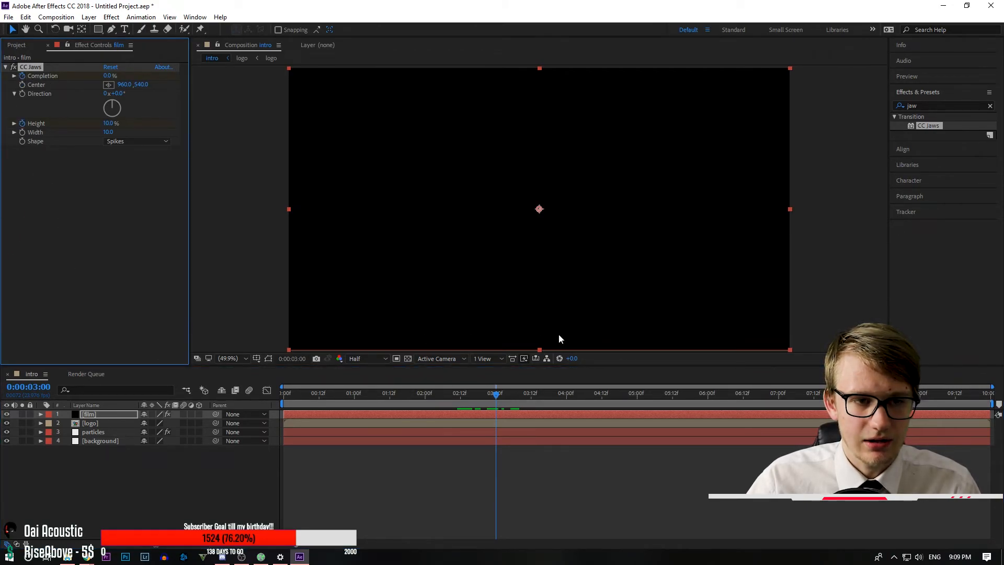
- At 0:00:00:00, set the film layer's CC Jaws Completion to 75% and Height to 0%
{"action": "left_click_drag", "start_coordinate": [494, 397], "coordinate": [3, 410]}
{"action": "left_click", "coordinate": [108, 75]}
{"action": "type", "text": "75"}
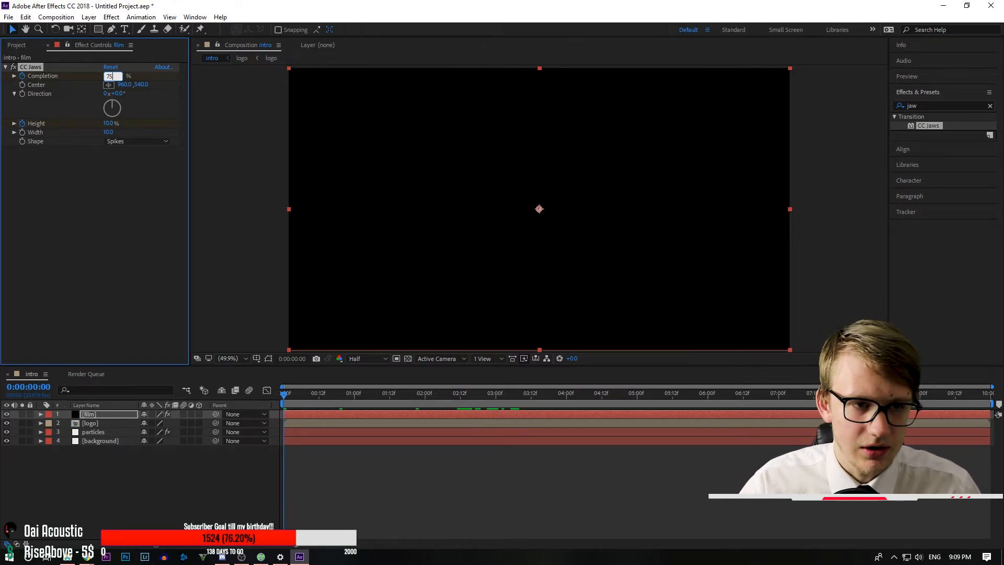
{"action": "left_click", "coordinate": [106, 122]}
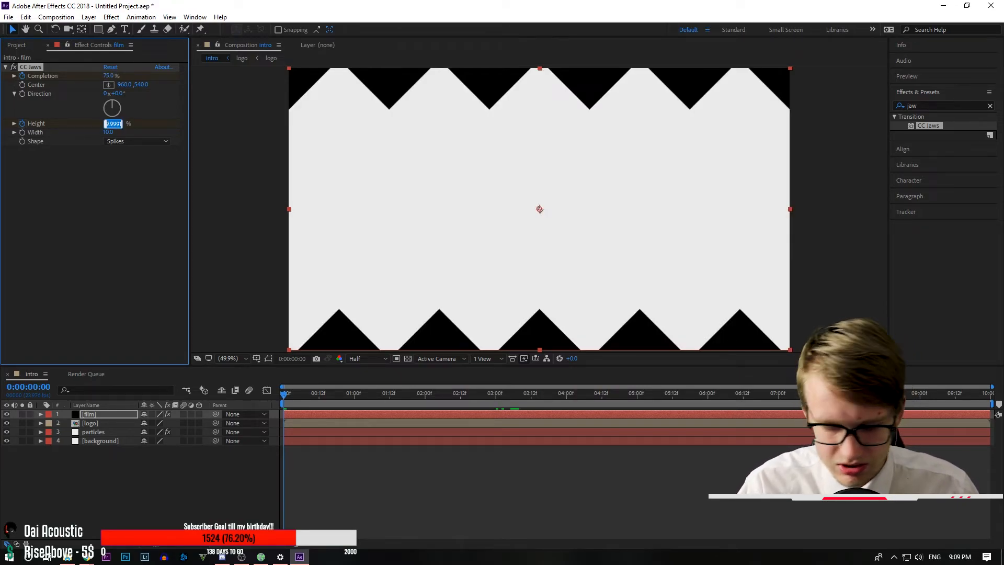
{"action": "type", "text": "0"}
{"action": "key", "text": "Return"}
- At 0:00:03:00, set the film layer's CC Jaws Completion to 100% and Height to 0%
{"action": "left_click_drag", "start_coordinate": [284, 396], "coordinate": [495, 372]}
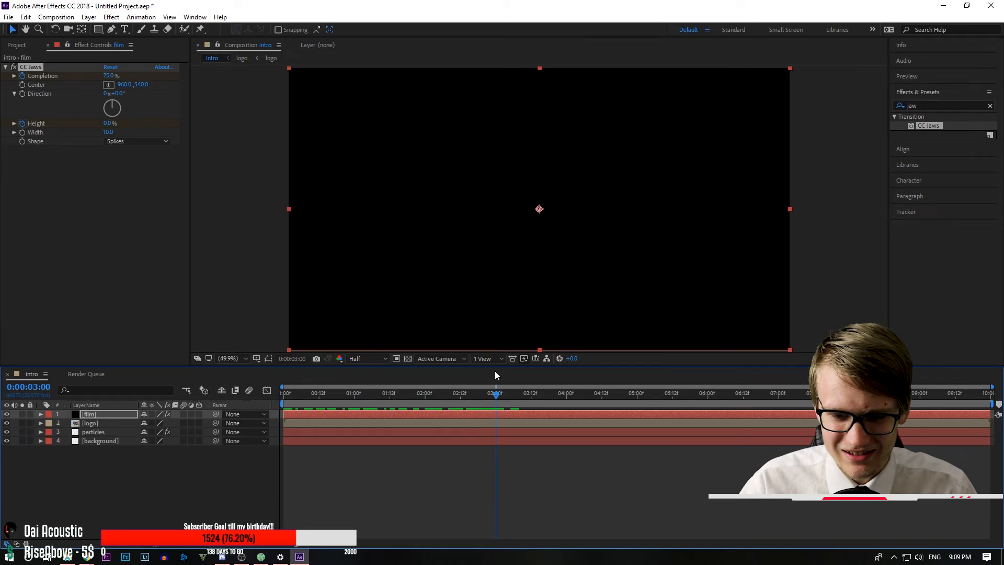
{"action": "left_click", "coordinate": [110, 75]}
{"action": "type", "text": "10"}
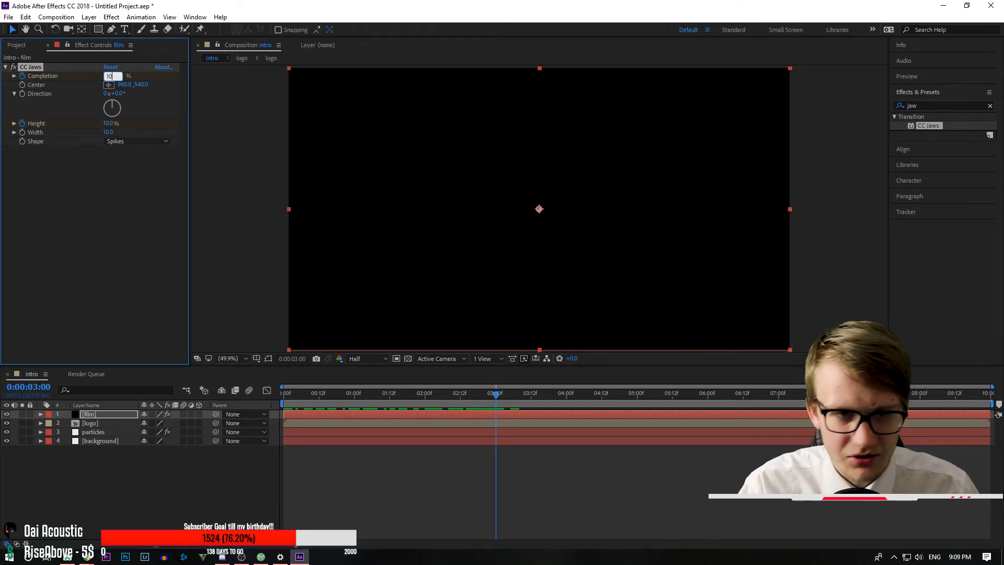
{"action": "type", "text": "0"}
{"action": "key", "text": "Return"}
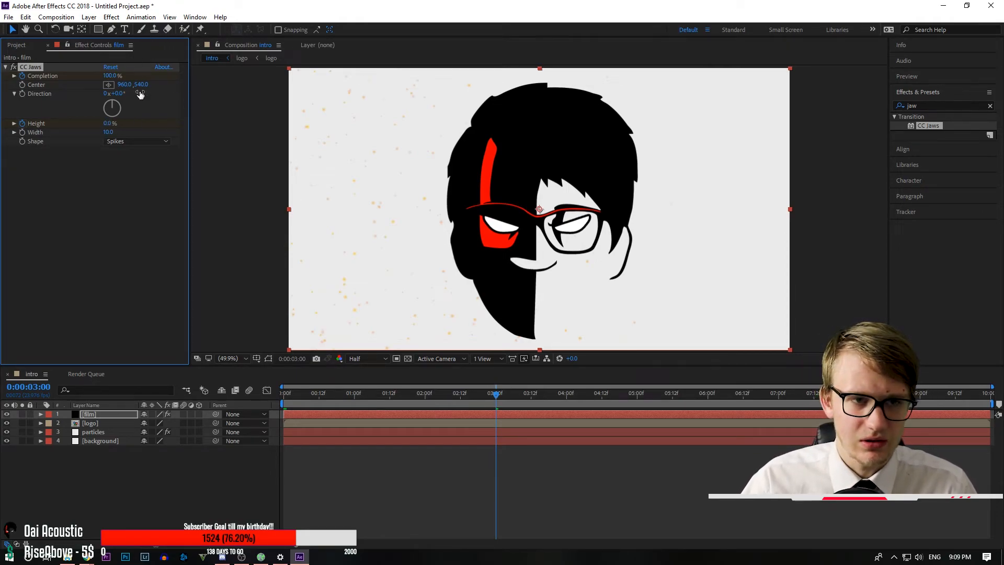
- Play back the intro twice from the start to check the opening film bars
{"action": "left_click_drag", "start_coordinate": [496, 393], "coordinate": [212, 398]}
{"action": "key", "text": "space"}
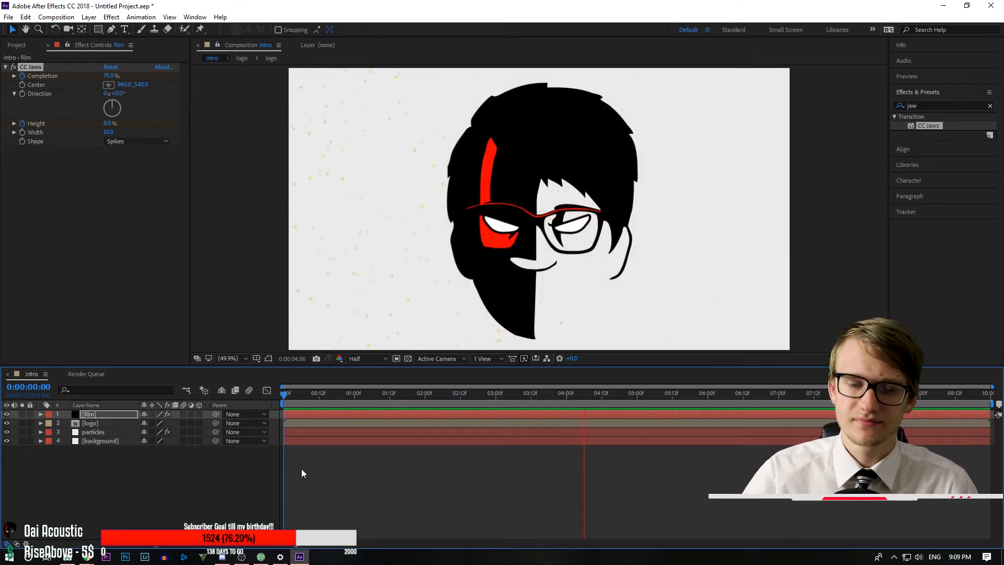
{"action": "key", "text": "space"}
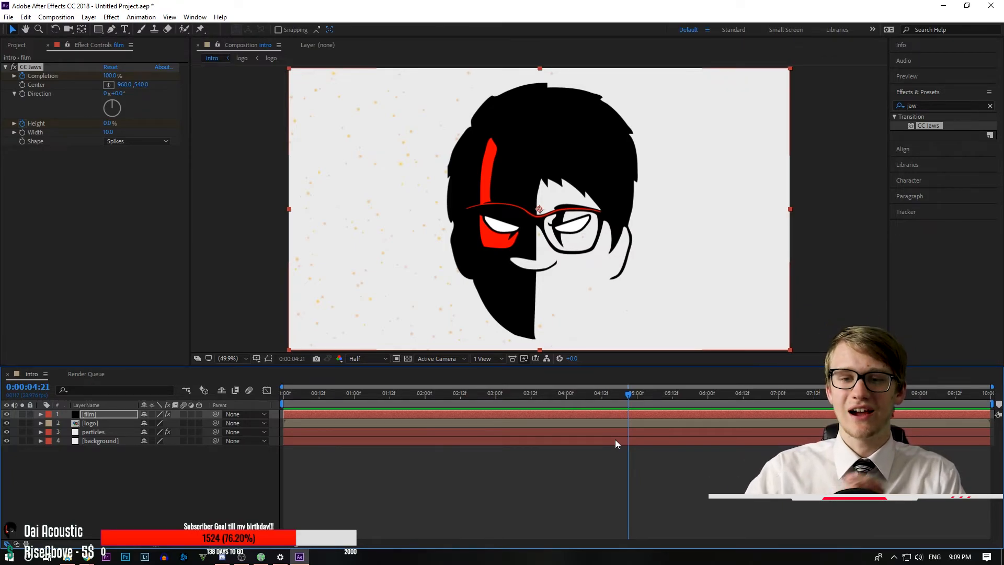
{"action": "left_click_drag", "start_coordinate": [638, 400], "coordinate": [186, 444]}
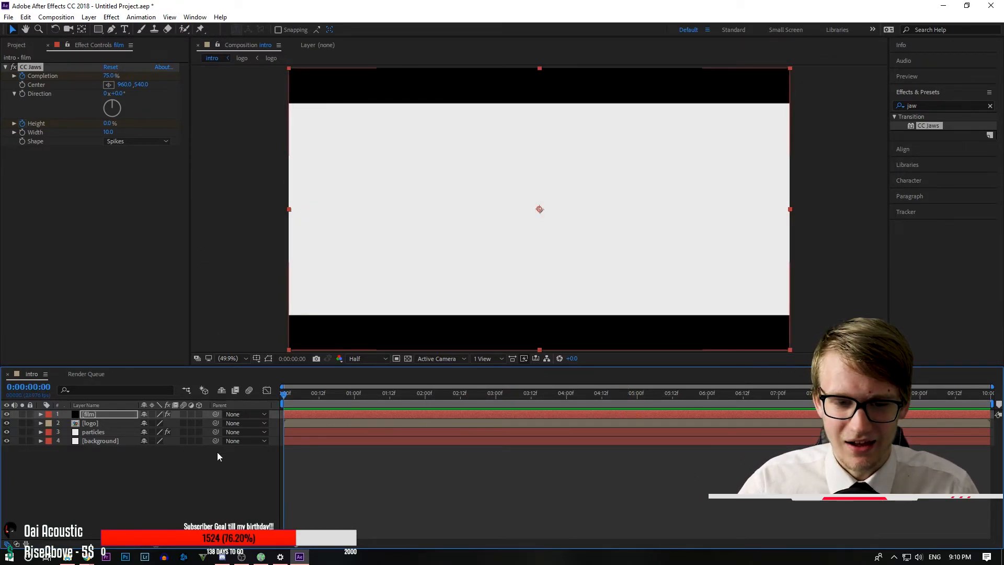
{"action": "key", "text": "space"}
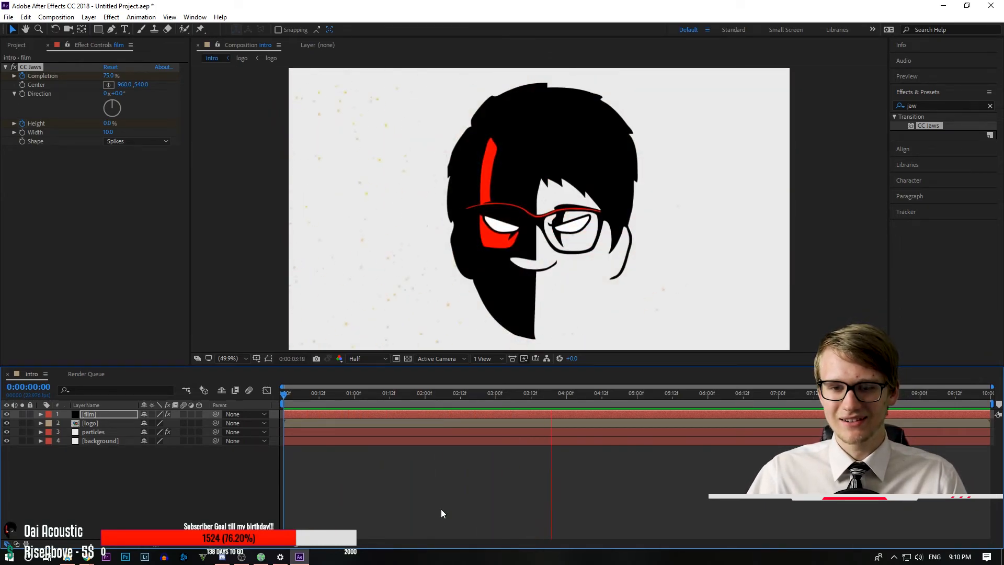
{"action": "key", "text": "space"}
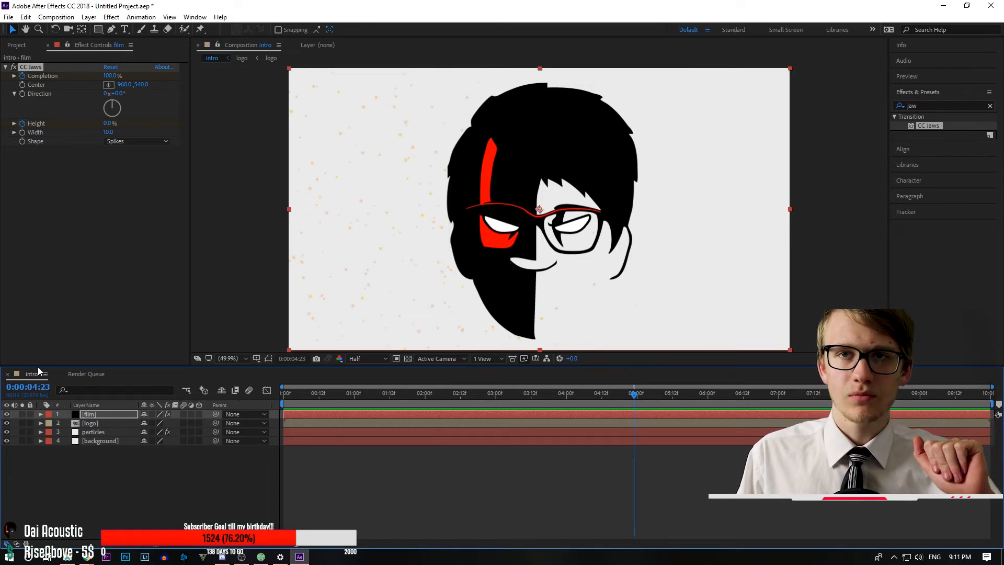
- Add the intro composition to the render queue and set its output to intro_1 in AVI format on the Desktop
{"action": "left_click", "coordinate": [9, 17]}
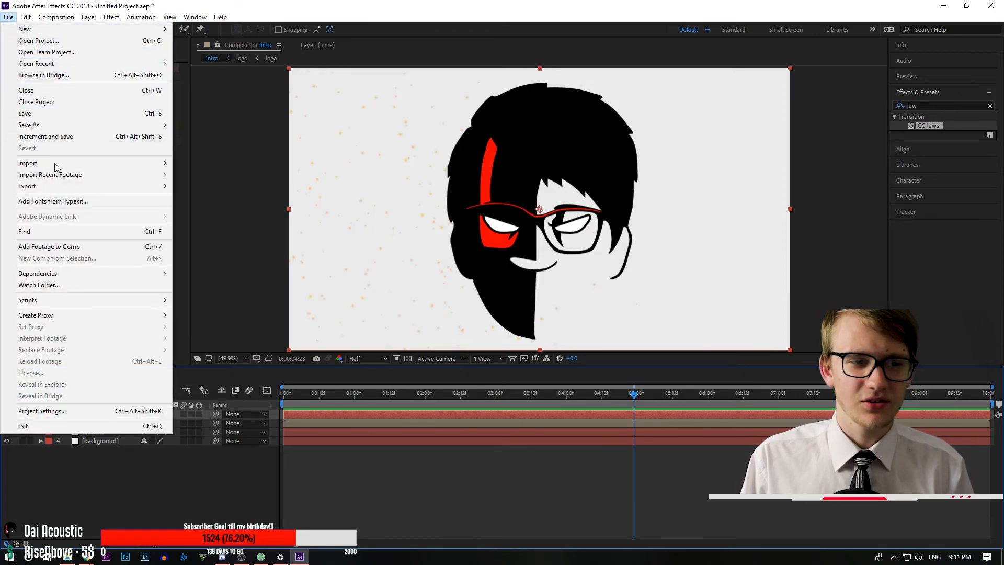
{"action": "mouse_move", "coordinate": [73, 180]}
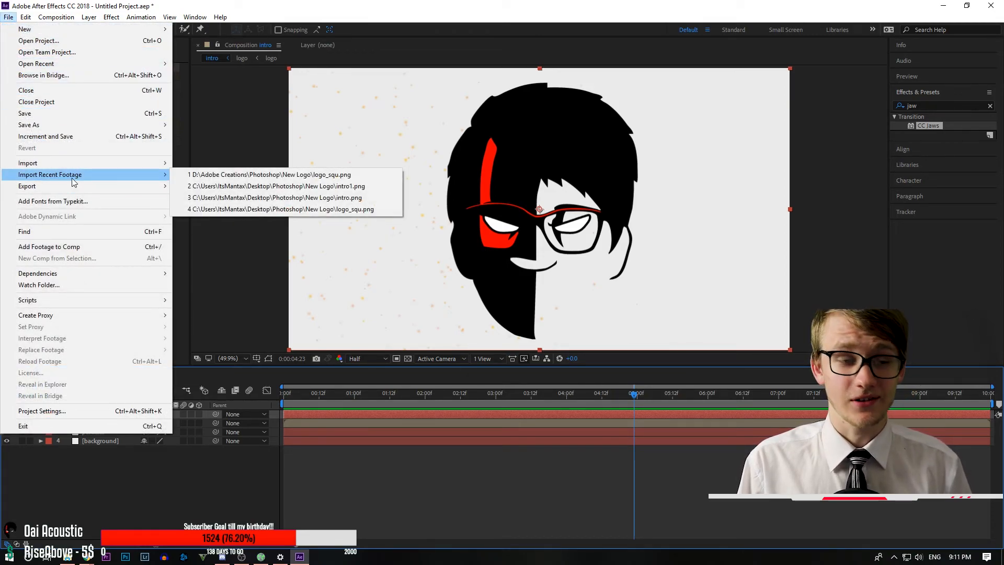
{"action": "mouse_move", "coordinate": [31, 186]}
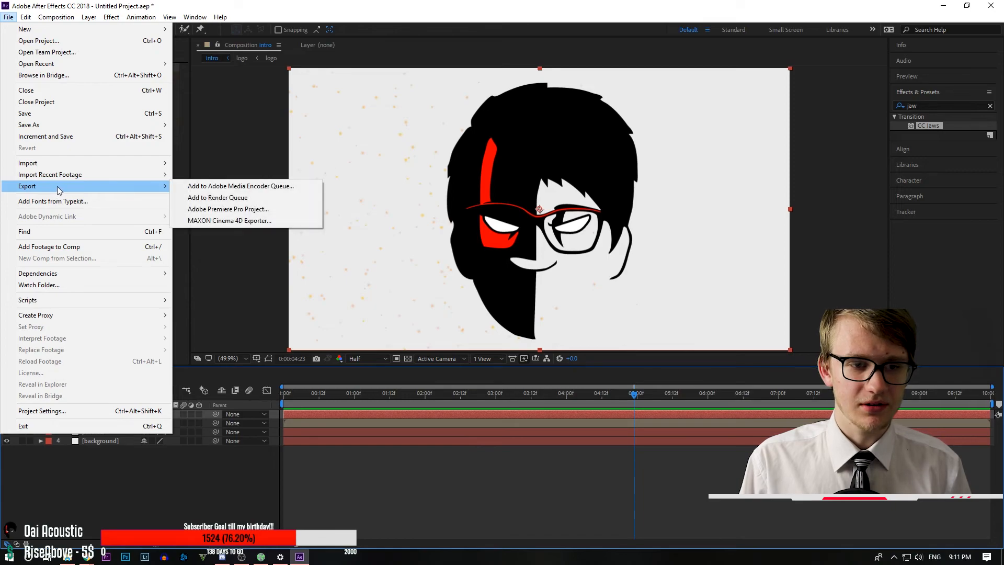
{"action": "left_click", "coordinate": [219, 198]}
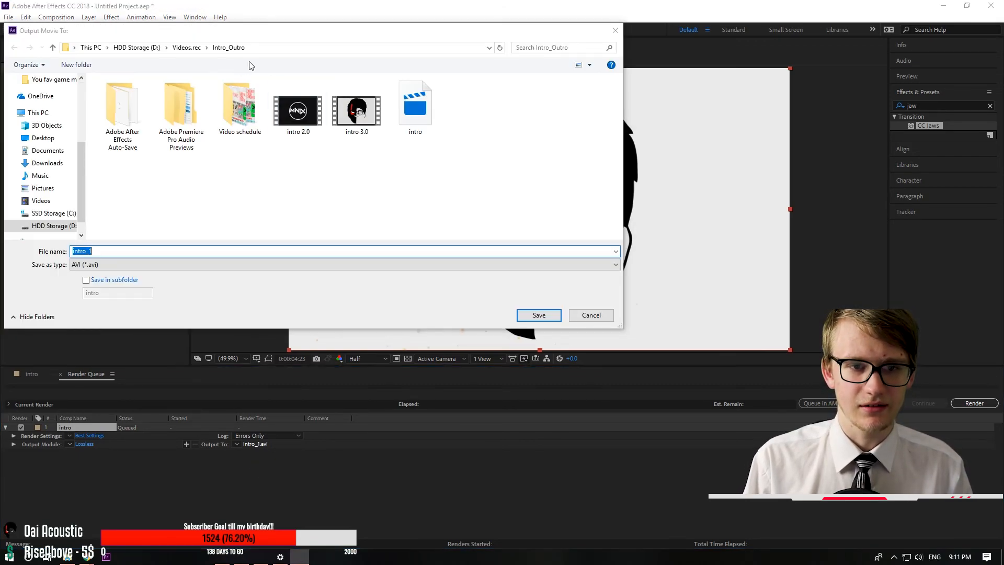
{"action": "scroll", "coordinate": [42, 136], "scroll_direction": "up", "scroll_amount": 4}
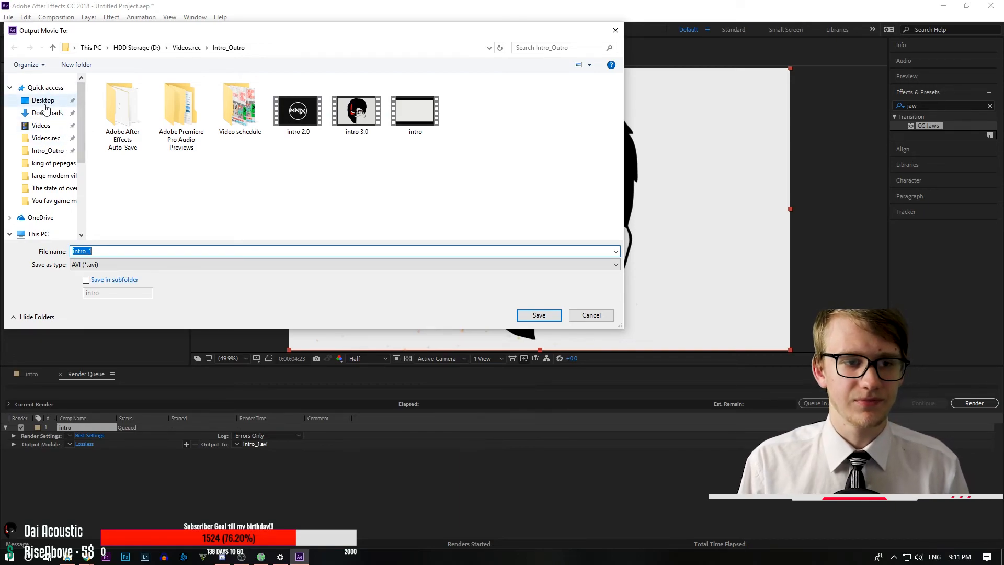
{"action": "left_click", "coordinate": [43, 100]}
{"action": "left_click", "coordinate": [115, 265]}
{"action": "left_click", "coordinate": [116, 271]}
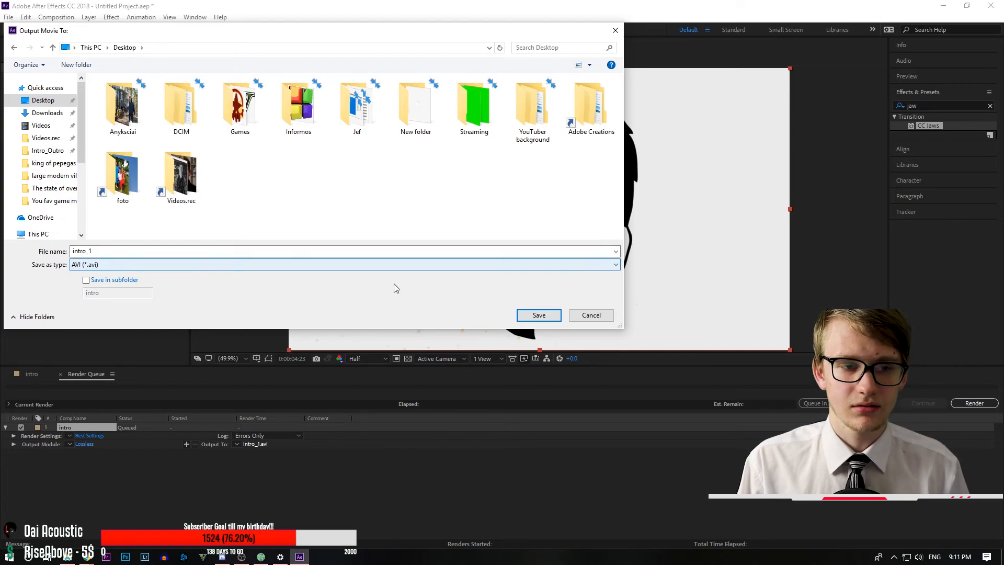
{"action": "left_click", "coordinate": [539, 315]}
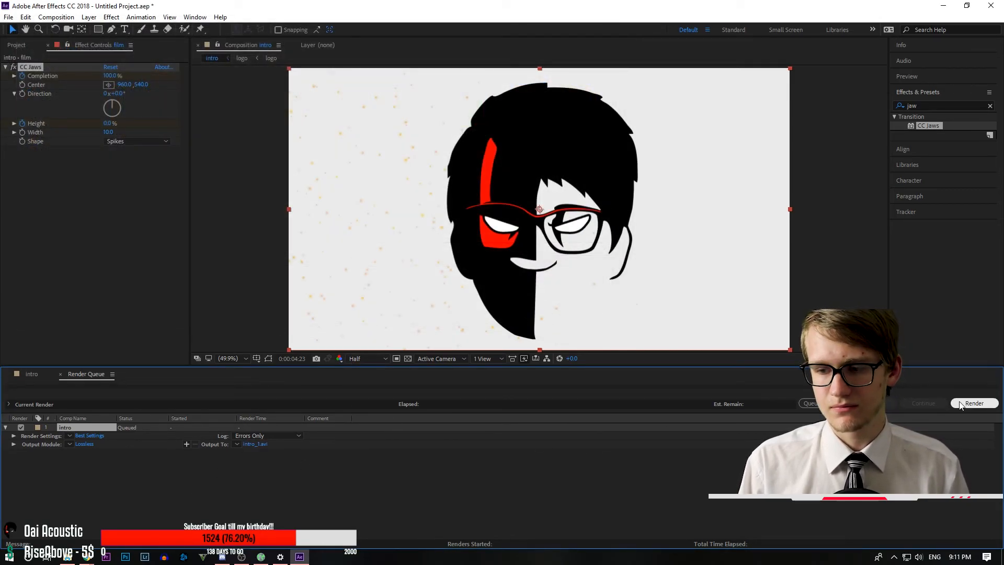
- Check the output module presets, keep Lossless, and start rendering the intro
{"action": "left_click", "coordinate": [69, 445]}
{"action": "left_click", "coordinate": [75, 480]}
{"action": "left_click", "coordinate": [70, 443]}
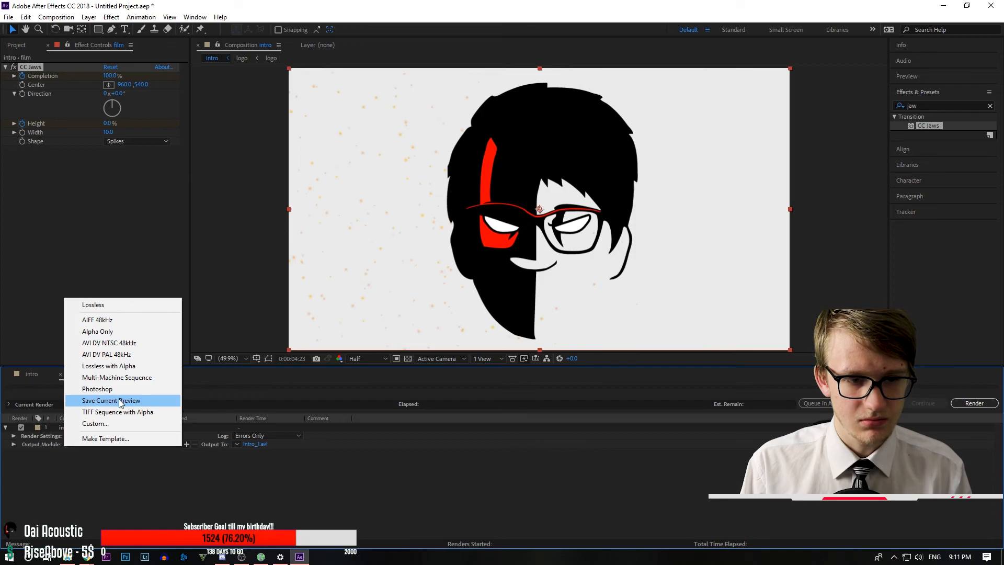
{"action": "left_click", "coordinate": [184, 506]}
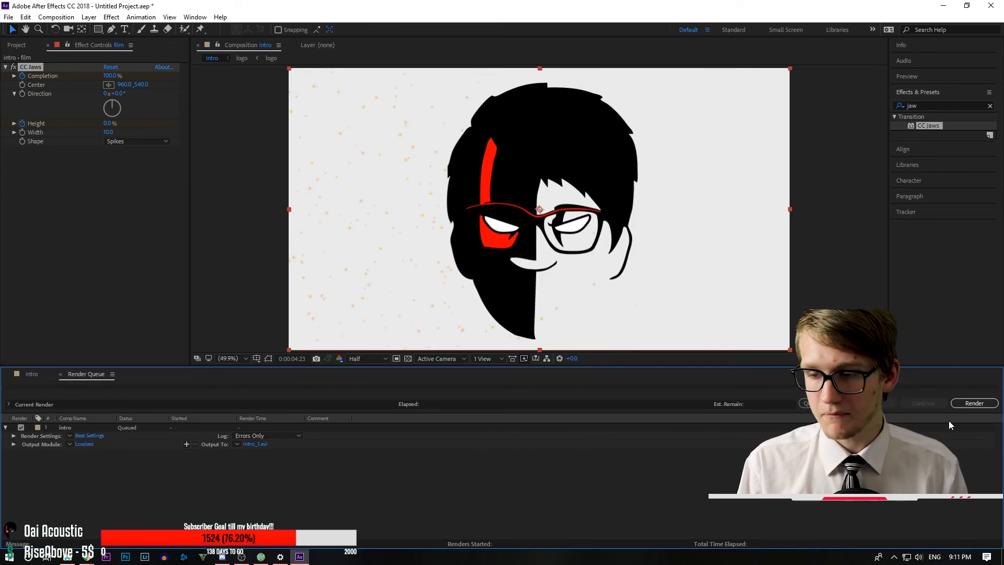
{"action": "left_click", "coordinate": [974, 404]}
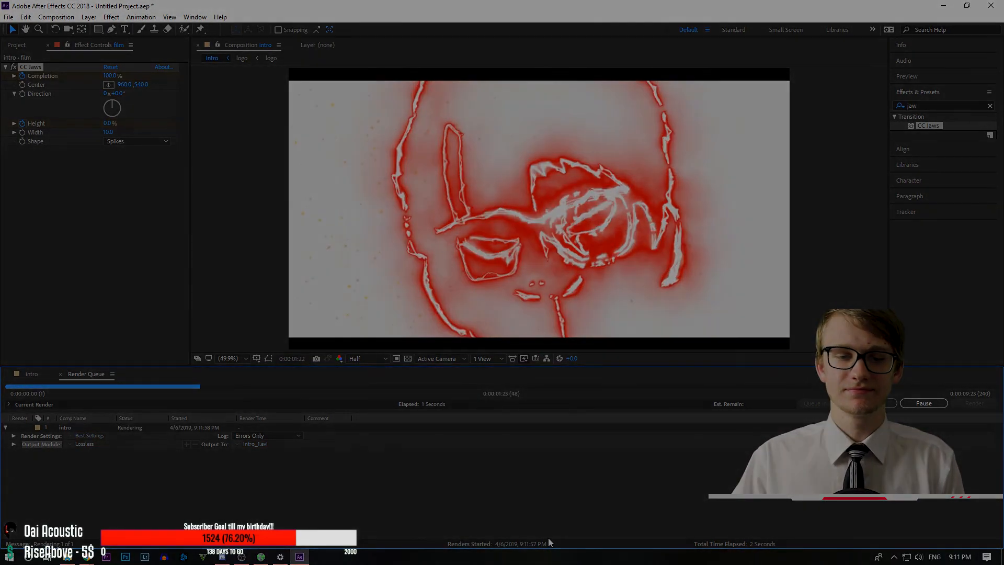